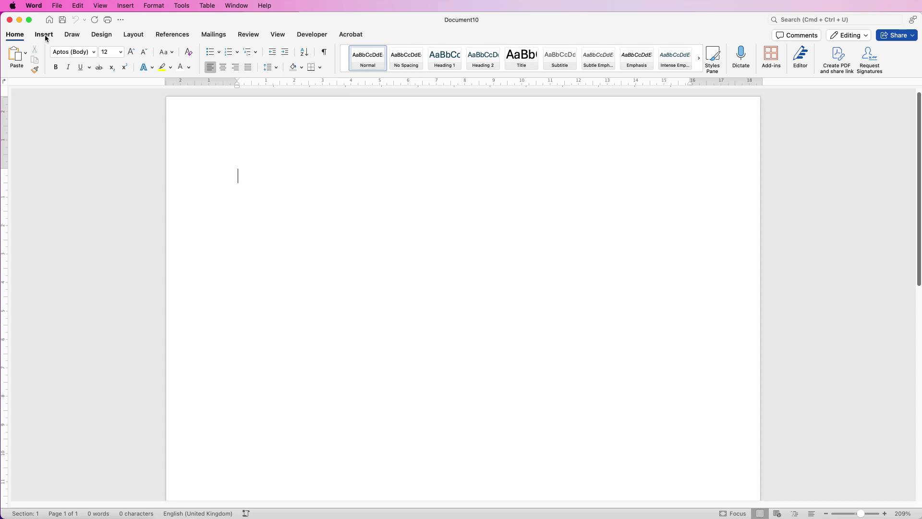
# Insert the first location pin icon from Word's stock icons.
pyautogui.click(43, 35)
pyautogui.click(43, 35)
pyautogui.click(44, 35)
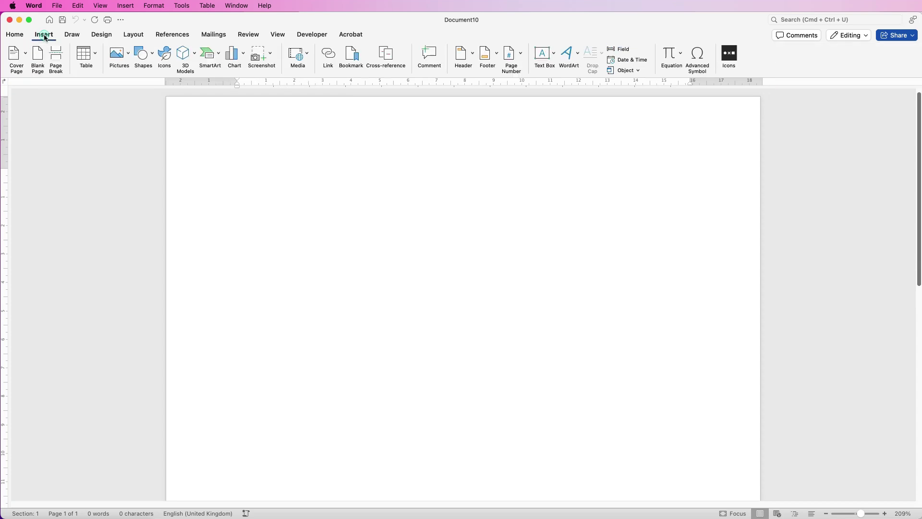
pyautogui.click(165, 55)
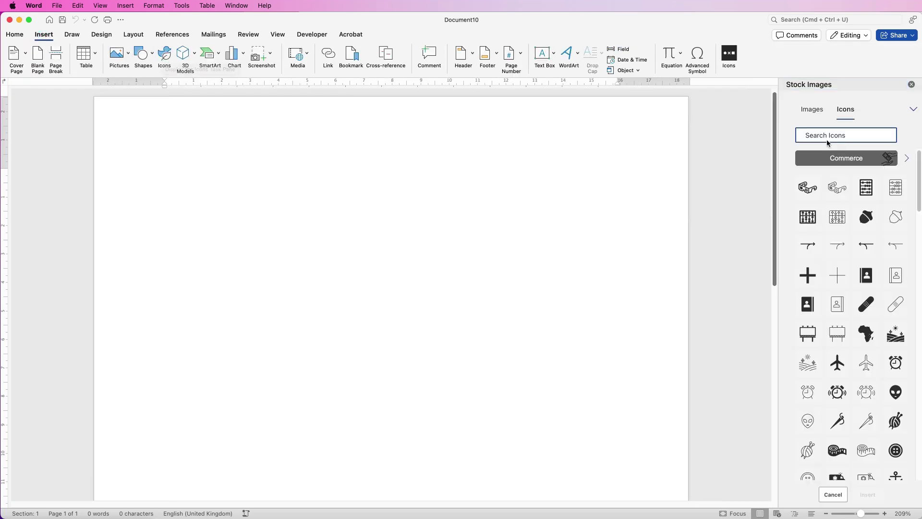
pyautogui.write('location')
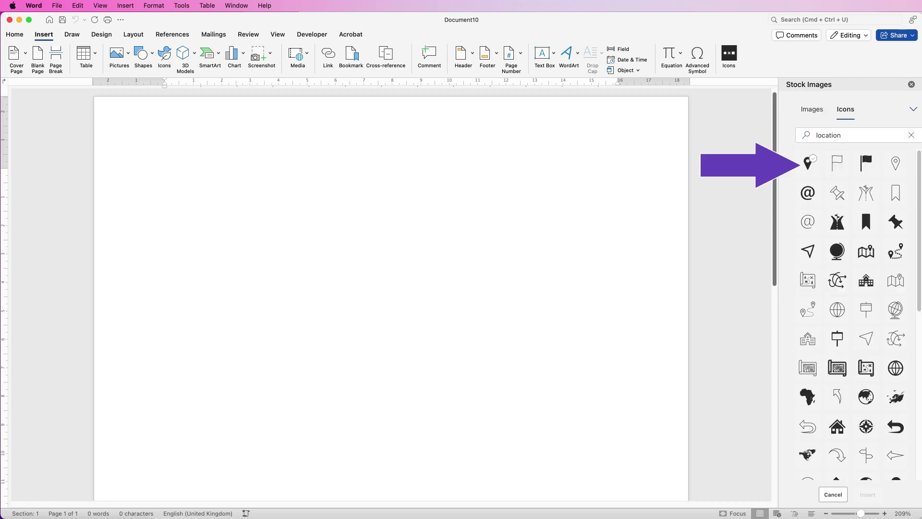
pyautogui.click(807, 163)
pyautogui.click(868, 495)
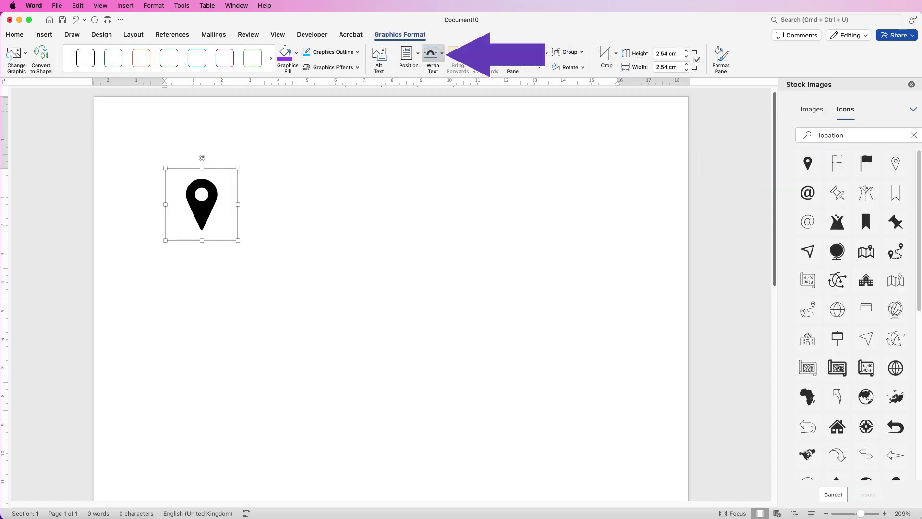
# Set the pin icon to In Front of Text and move it slightly higher on the page.
pyautogui.click(433, 55)
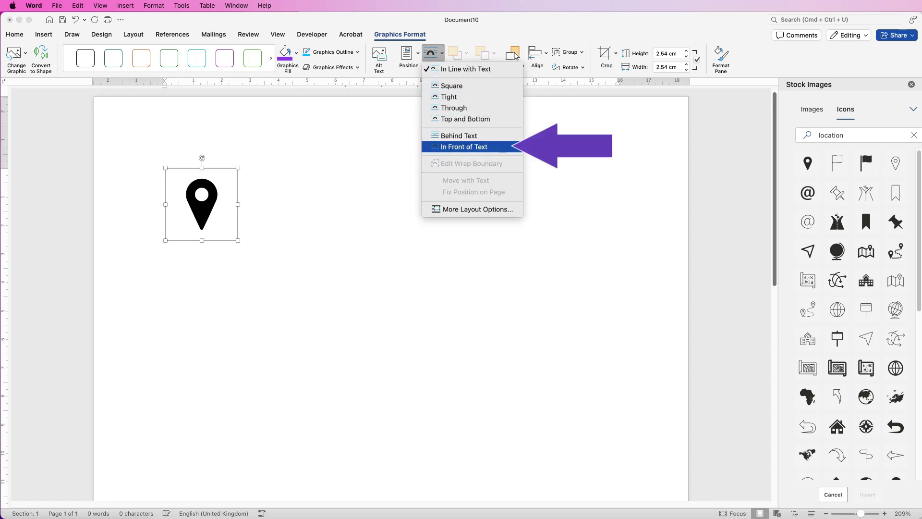
pyautogui.click(461, 147)
pyautogui.moveTo(202, 204)
pyautogui.mouseDown()
pyautogui.moveTo(206, 177)
pyautogui.moveTo(202, 186)
pyautogui.mouseUp()
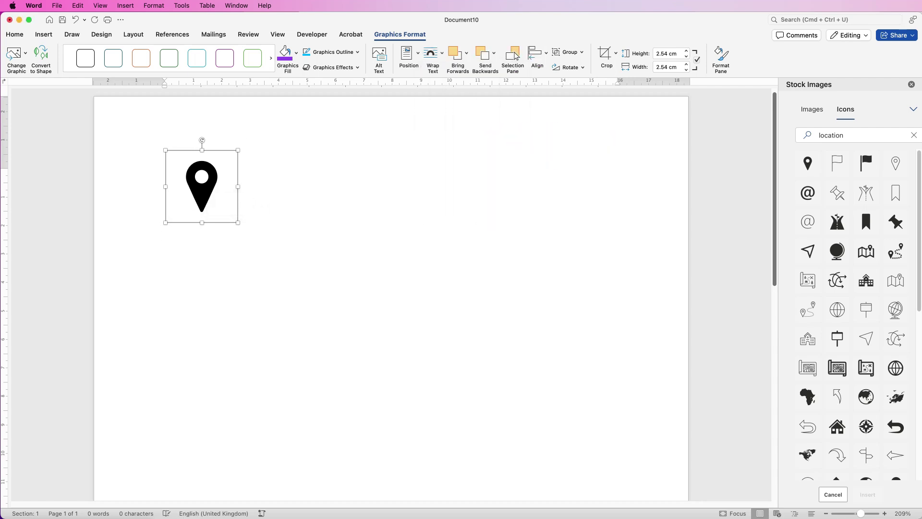
pyautogui.click(164, 174)
pyautogui.click(831, 135)
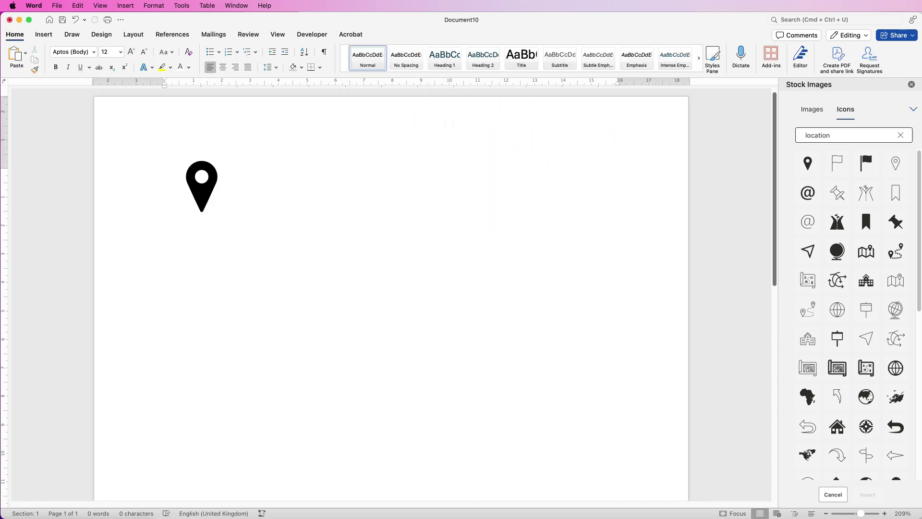
pyautogui.press('super+a')
# Insert an outlined globe icon, floating in front of text.
pyautogui.write('globe')
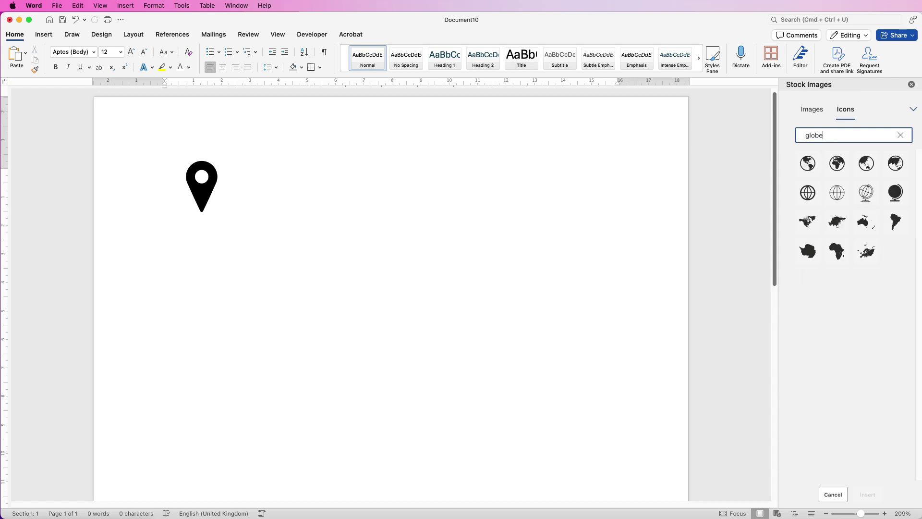
pyautogui.click(808, 192)
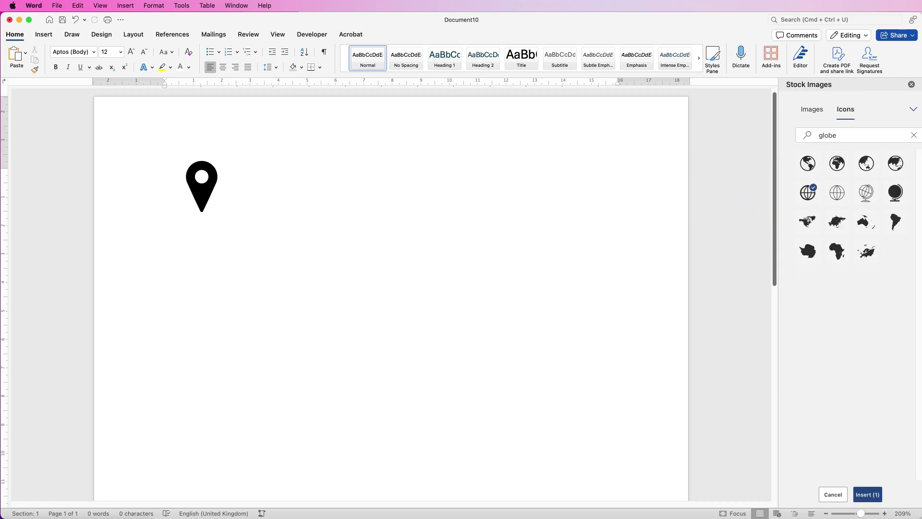
pyautogui.click(867, 494)
pyautogui.click(432, 53)
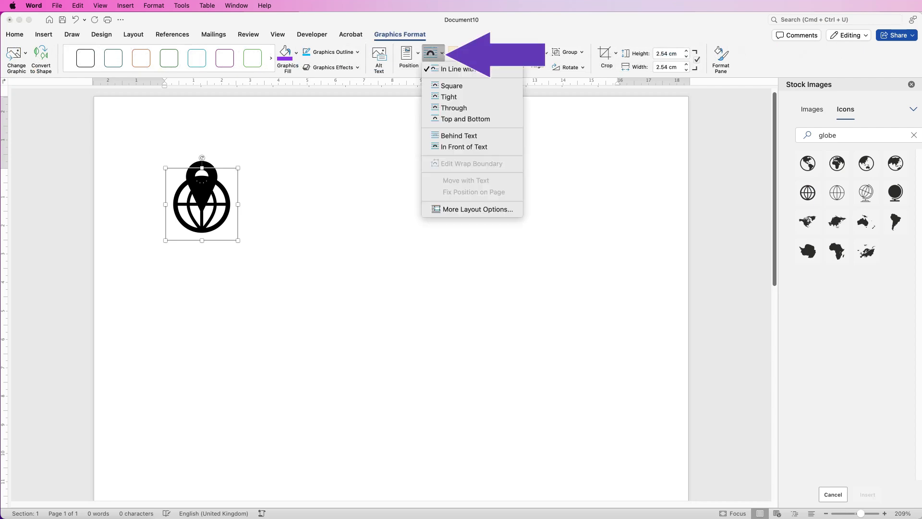
pyautogui.press('Return')
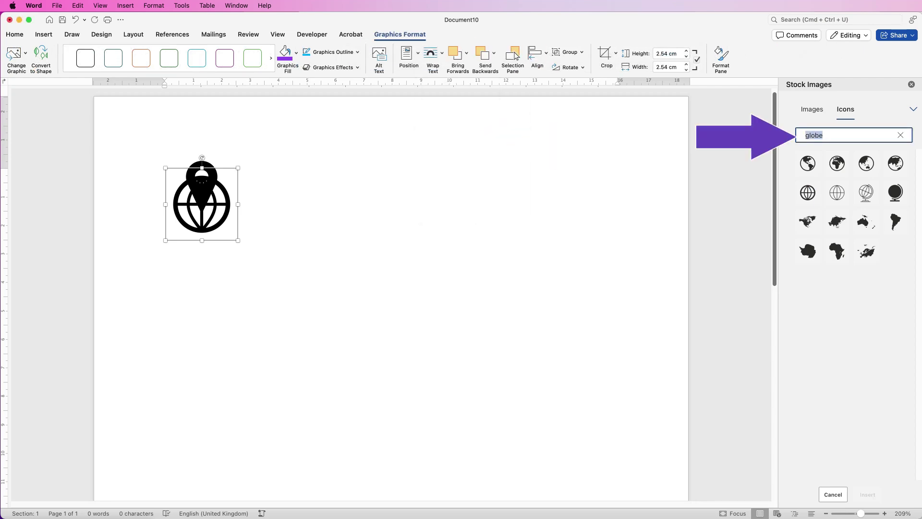
# Insert a classic desk telephone icon, floating in front of text.
pyautogui.write('telephone')
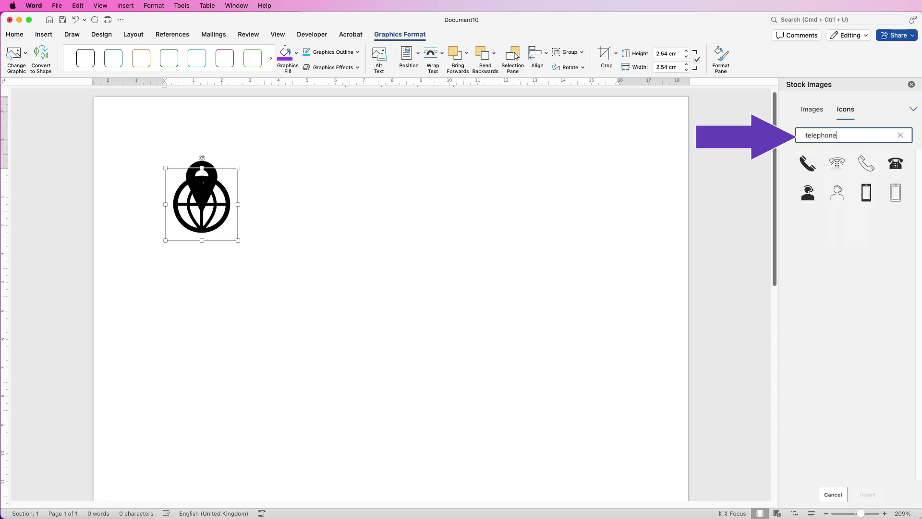
pyautogui.click(896, 163)
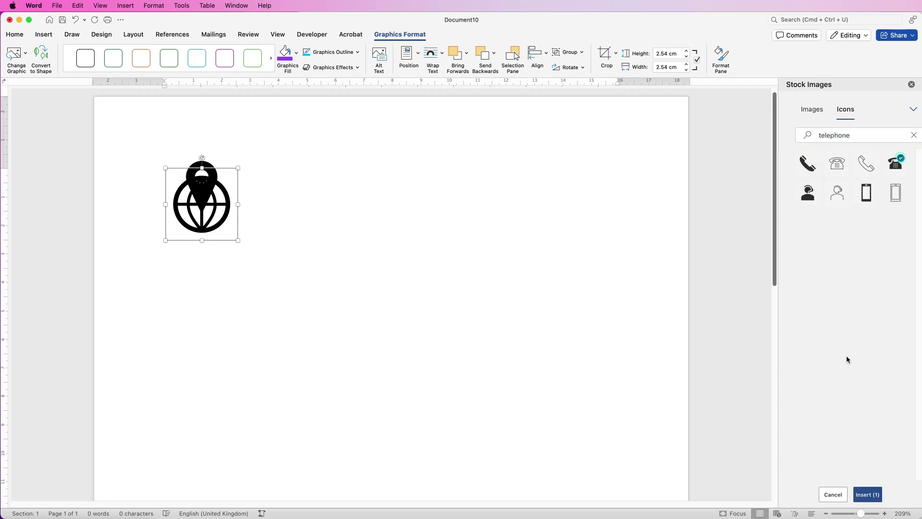
pyautogui.click(865, 494)
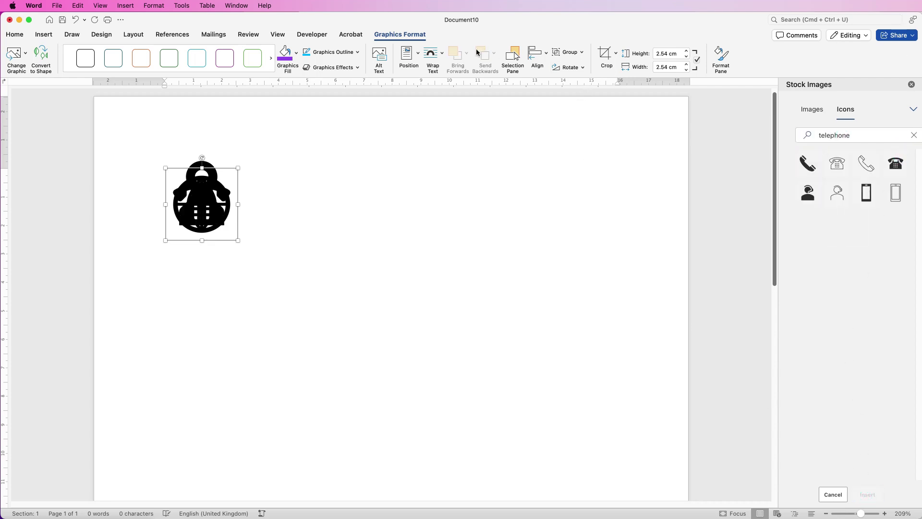
pyautogui.click(443, 55)
pyautogui.click(444, 147)
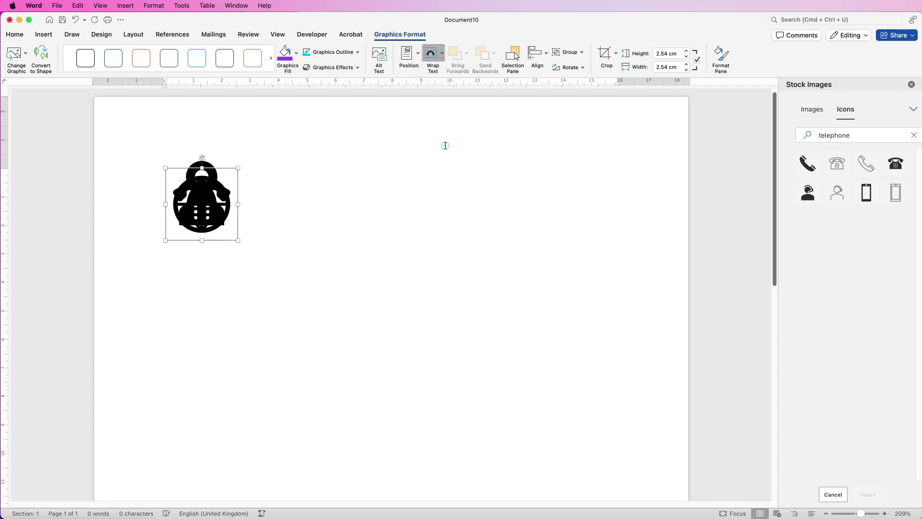
# Search 'email' and insert an envelope icon, floating in front of text.
pyautogui.moveTo(848, 134); pyautogui.dragTo(771, 153)
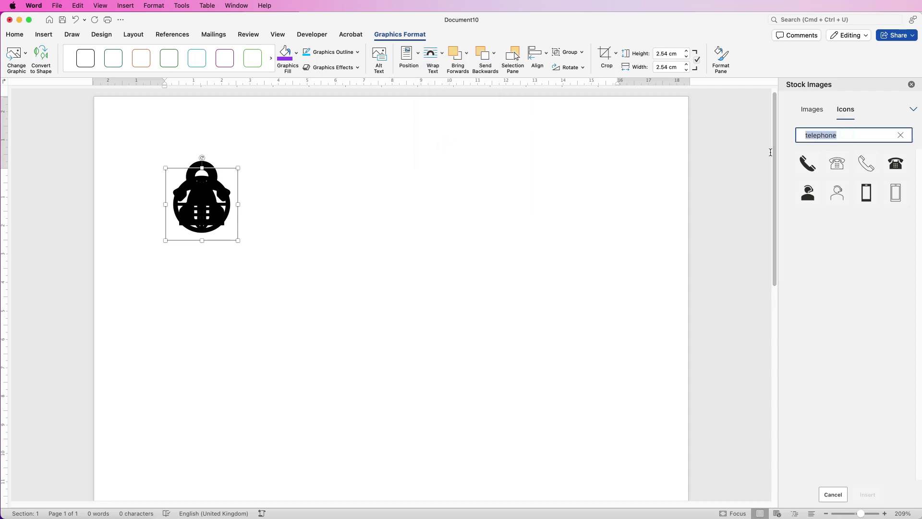
pyautogui.write('email')
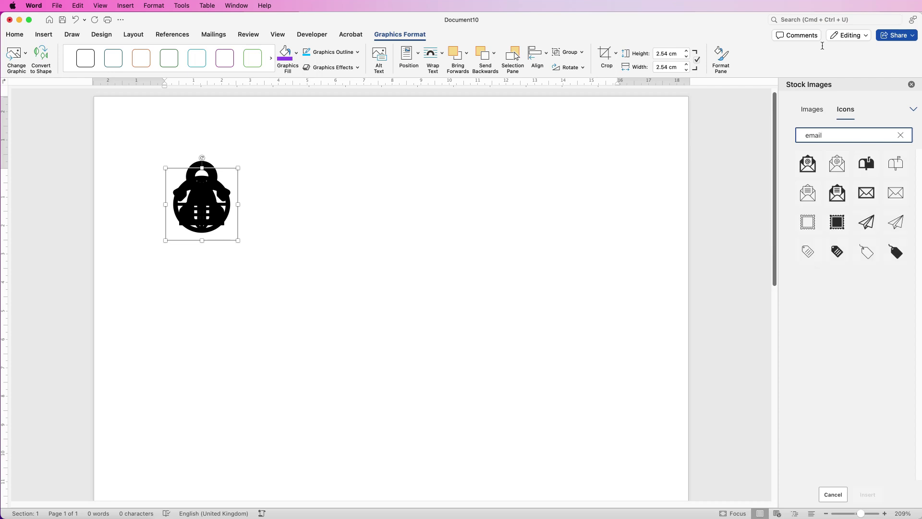
pyautogui.click(871, 189)
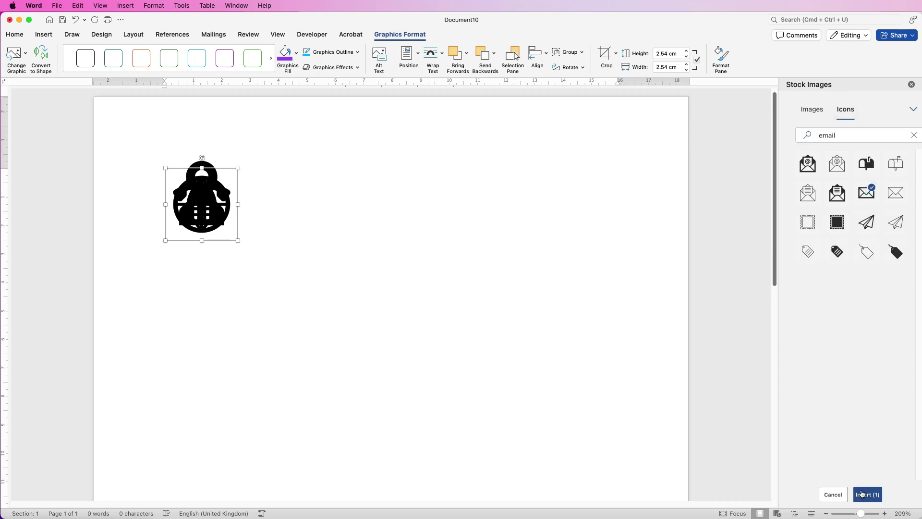
pyautogui.click(863, 493)
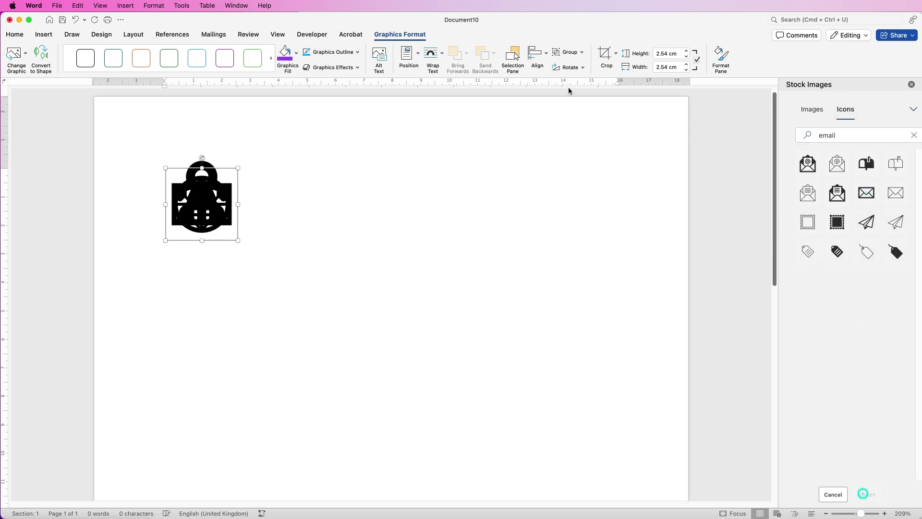
pyautogui.click(441, 55)
pyautogui.click(446, 146)
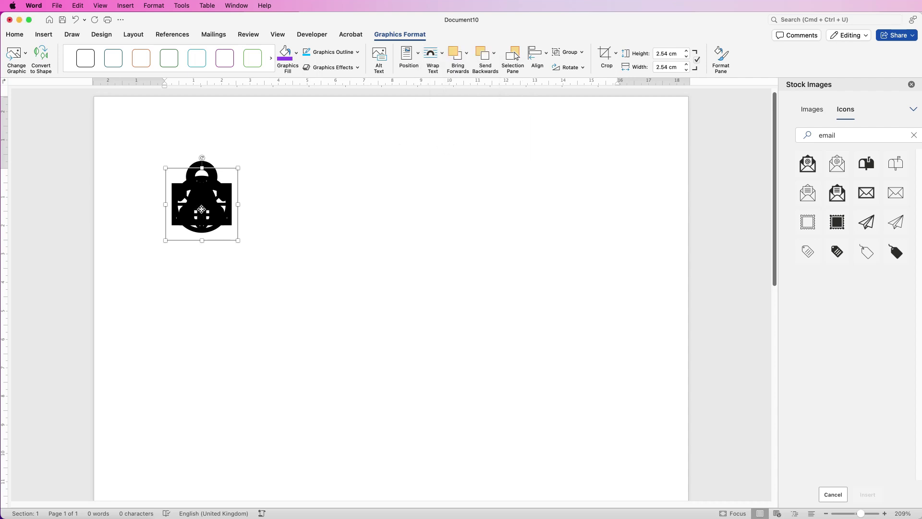
# Arrange the icons: telephone right of the pin, globe below it, envelope beneath the pin.
pyautogui.moveTo(201, 209); pyautogui.dragTo(297, 183)
pyautogui.moveTo(202, 204); pyautogui.dragTo(315, 256)
pyautogui.moveTo(224, 165); pyautogui.dragTo(226, 216)
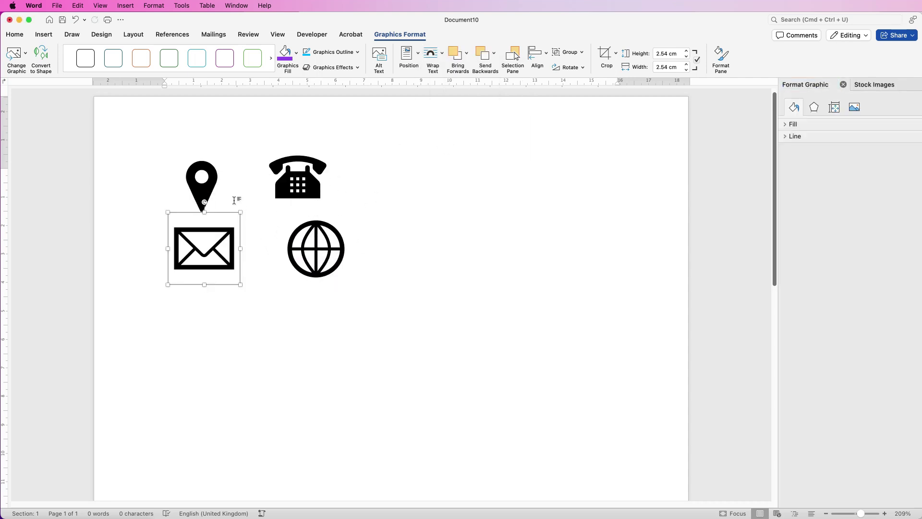
# Open the Selection Pane and select Graphic 1 through Graphic 4 together.
pyautogui.click(207, 176)
pyautogui.click(205, 206)
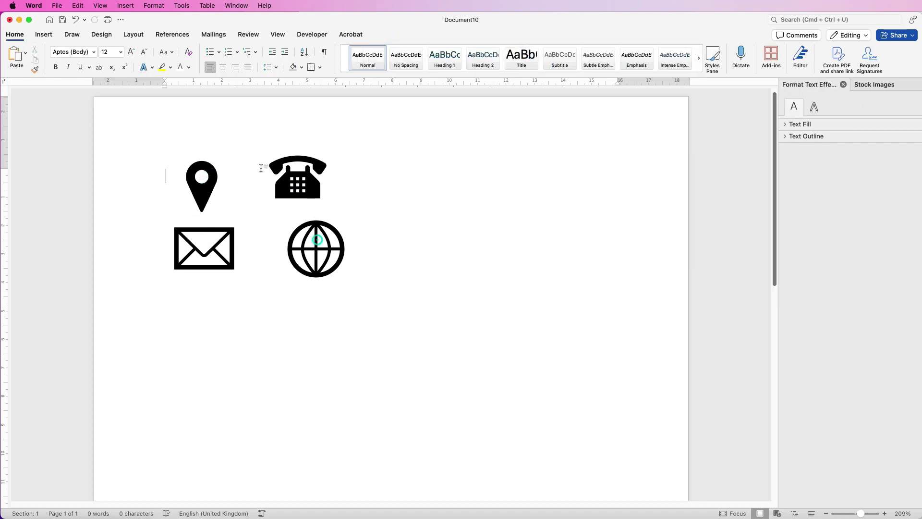
pyautogui.click(301, 187)
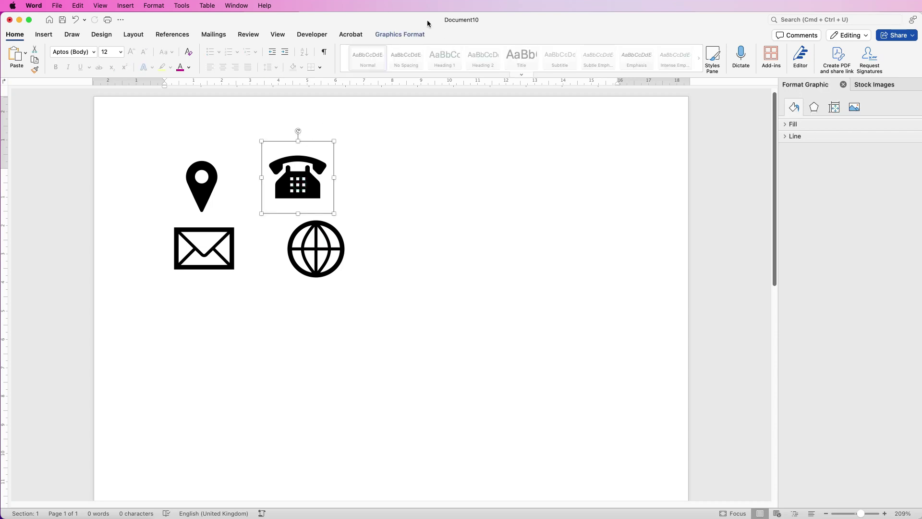
pyautogui.click(411, 37)
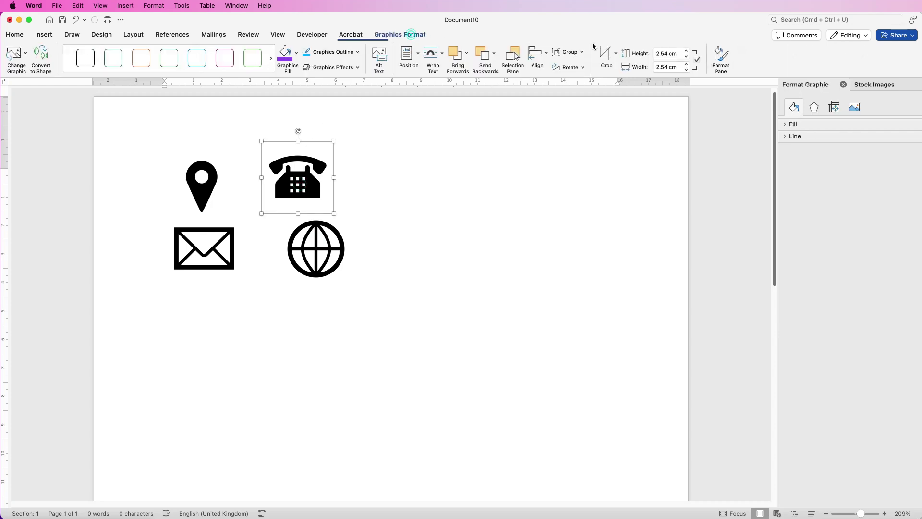
pyautogui.click(513, 60)
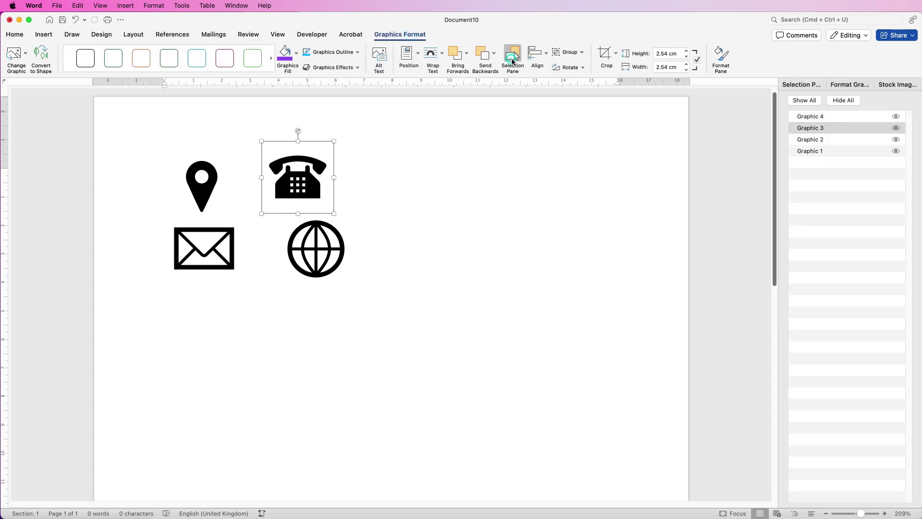
pyautogui.click(835, 118)
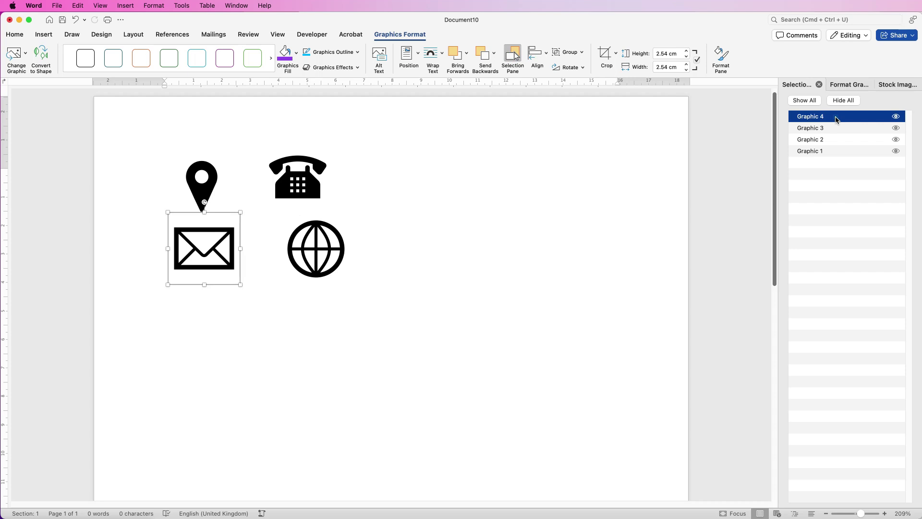
pyautogui.click(895, 117)
pyautogui.click(895, 117)
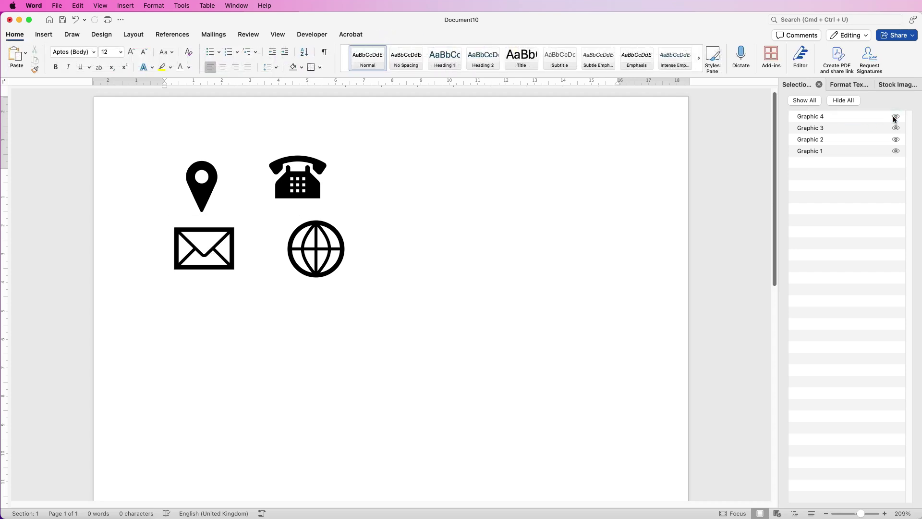
pyautogui.click(834, 117)
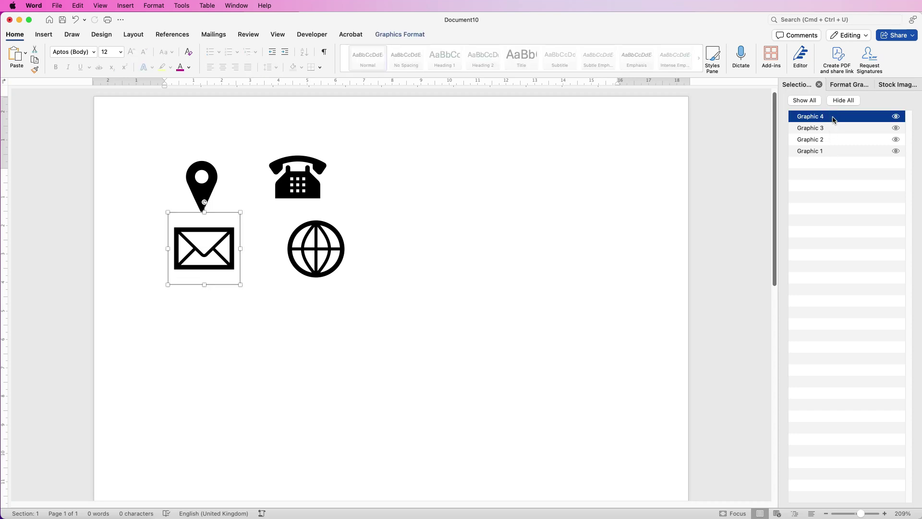
pyautogui.keyDown('shift'); pyautogui.click(831, 150); pyautogui.keyUp('shift')
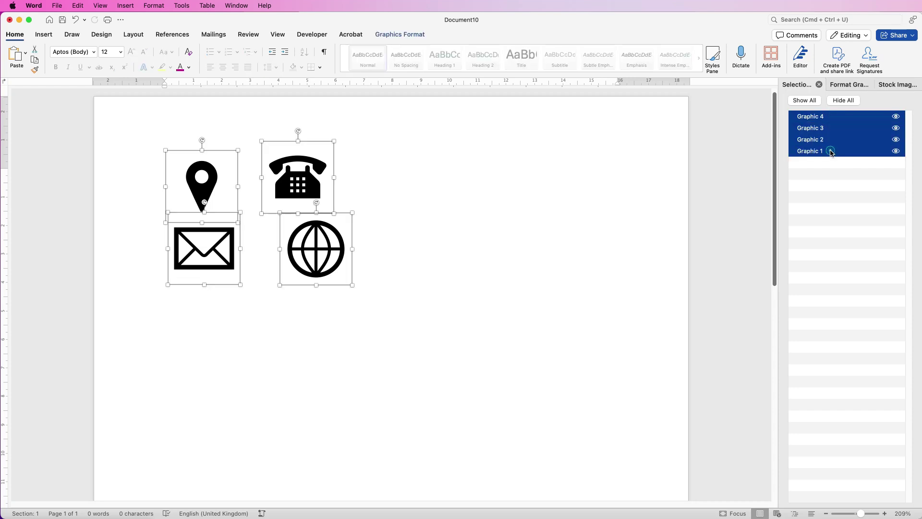
# Set the height of all four selected icons to 1.6 cm.
pyautogui.click(411, 36)
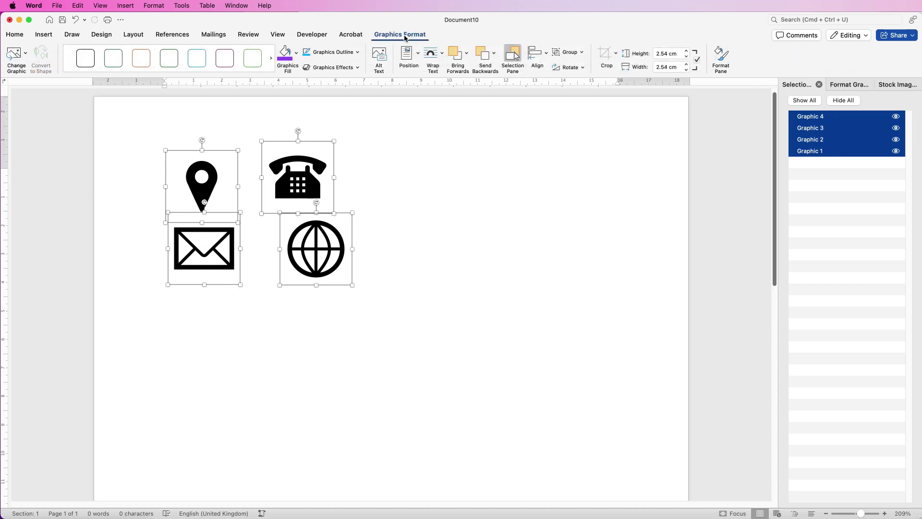
pyautogui.click(680, 53)
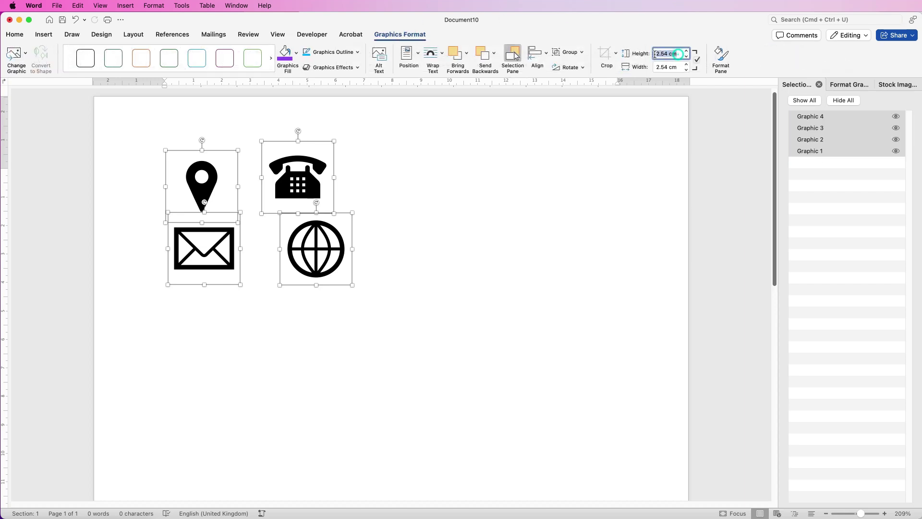
pyautogui.write('1.6')
pyautogui.press('Return')
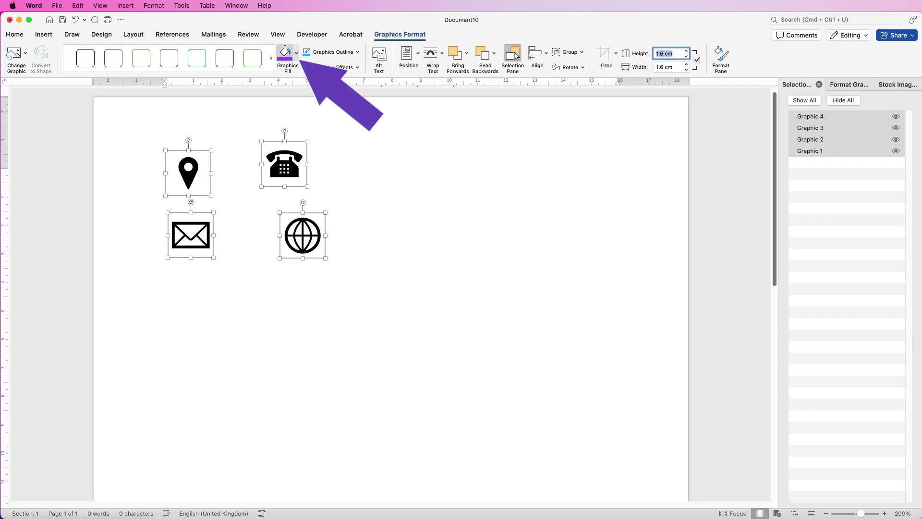
# Fill the four icons purple and give them a blue-violet outline.
pyautogui.click(295, 52)
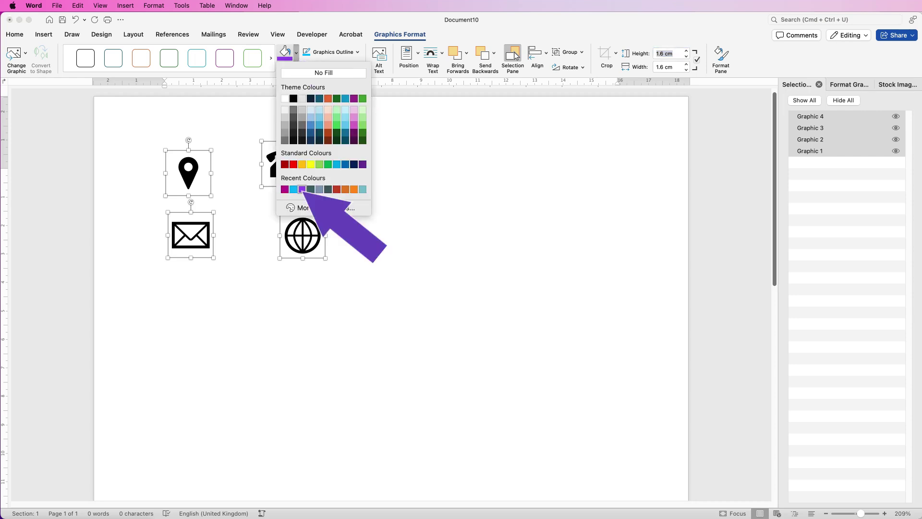
pyautogui.click(302, 190)
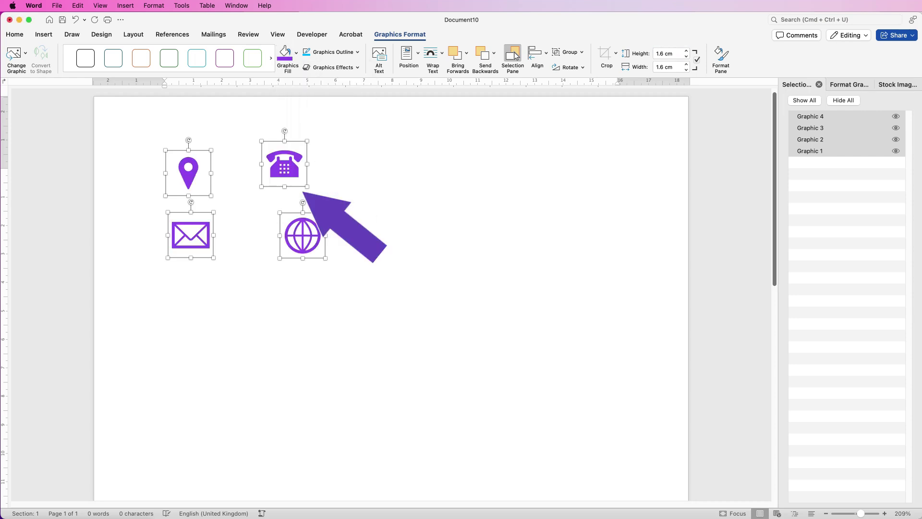
pyautogui.click(358, 52)
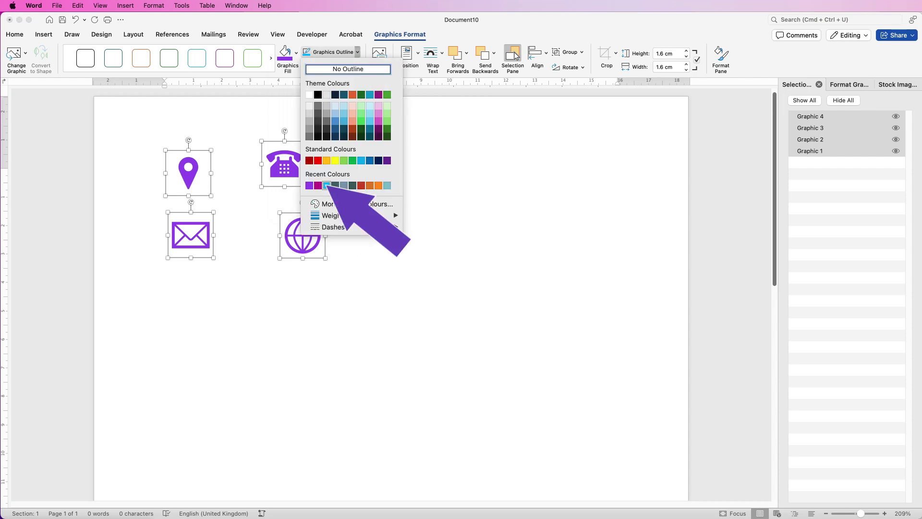
pyautogui.click(327, 185)
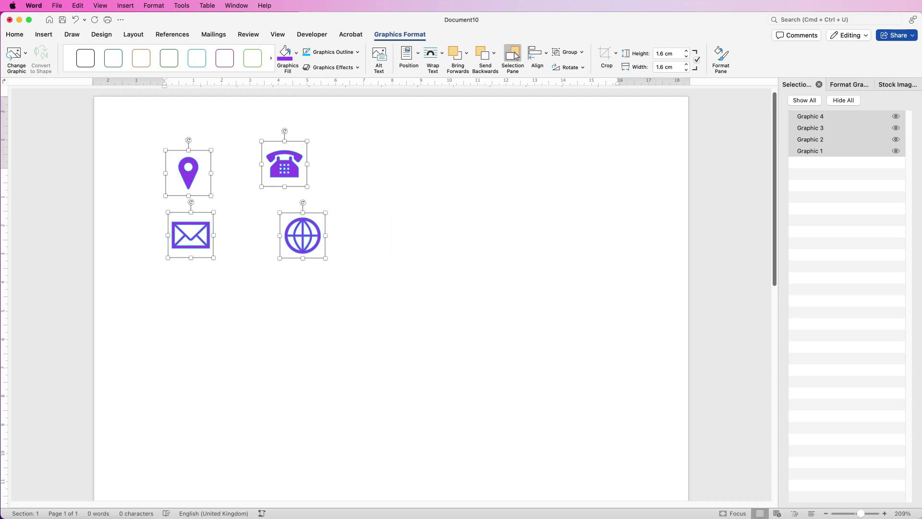
# Drag the pin above the envelope and the telephone above the globe, close together.
pyautogui.click(365, 144)
pyautogui.moveTo(189, 173); pyautogui.dragTo(192, 194)
pyautogui.moveTo(285, 166); pyautogui.dragTo(302, 195)
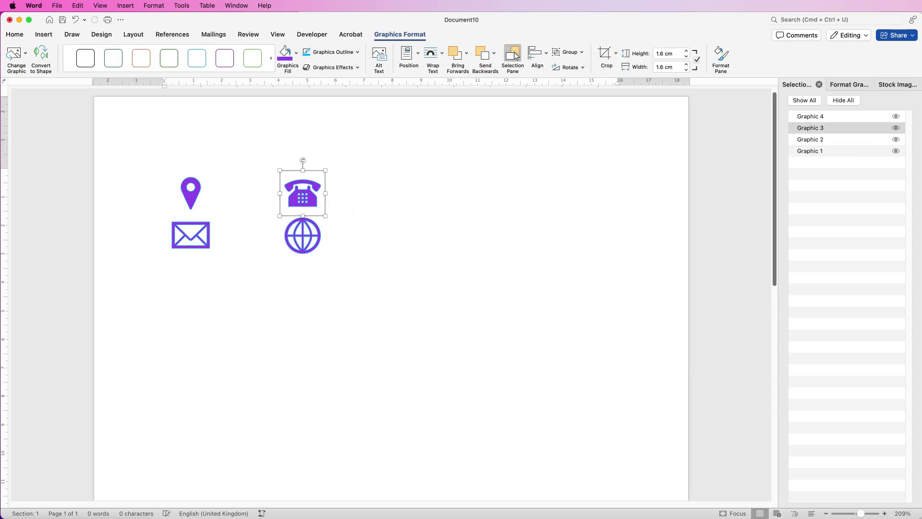
pyautogui.moveTo(191, 235); pyautogui.dragTo(255, 235)
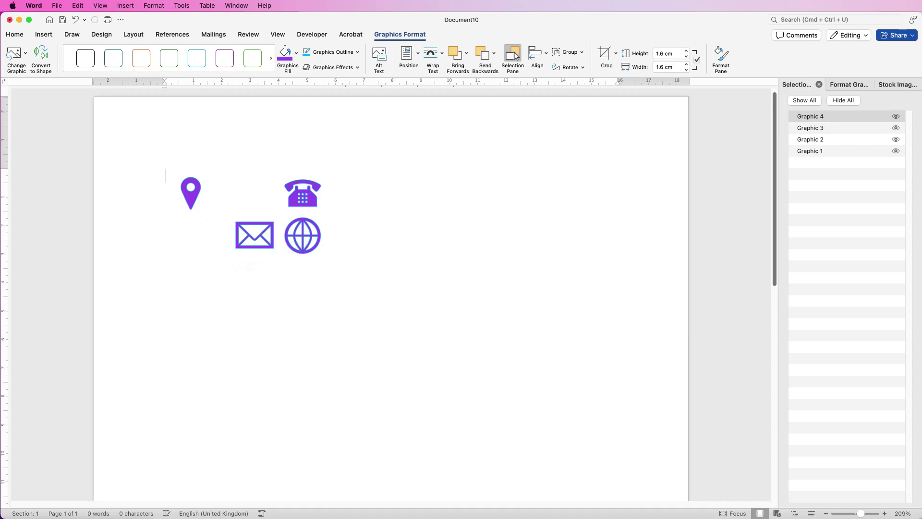
pyautogui.moveTo(191, 192); pyautogui.dragTo(254, 193)
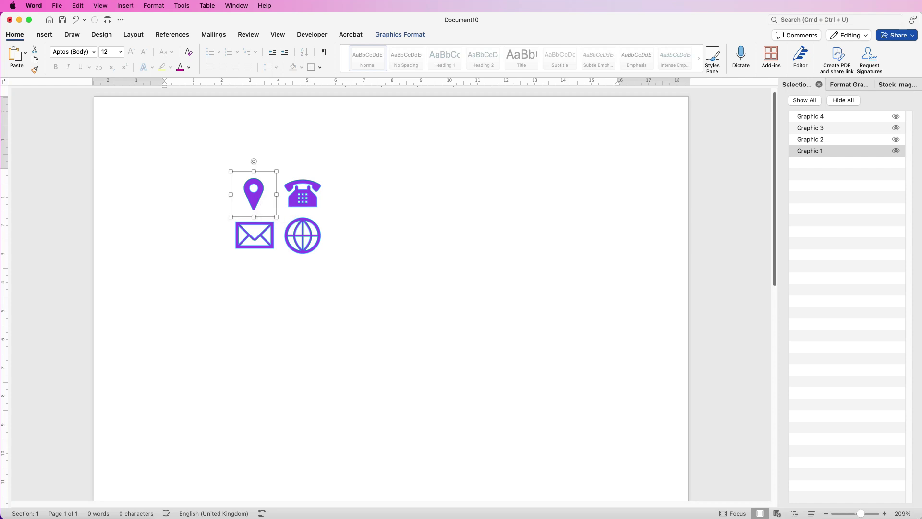
pyautogui.keyDown('shift'); pyautogui.click(303, 193); pyautogui.keyUp('shift')
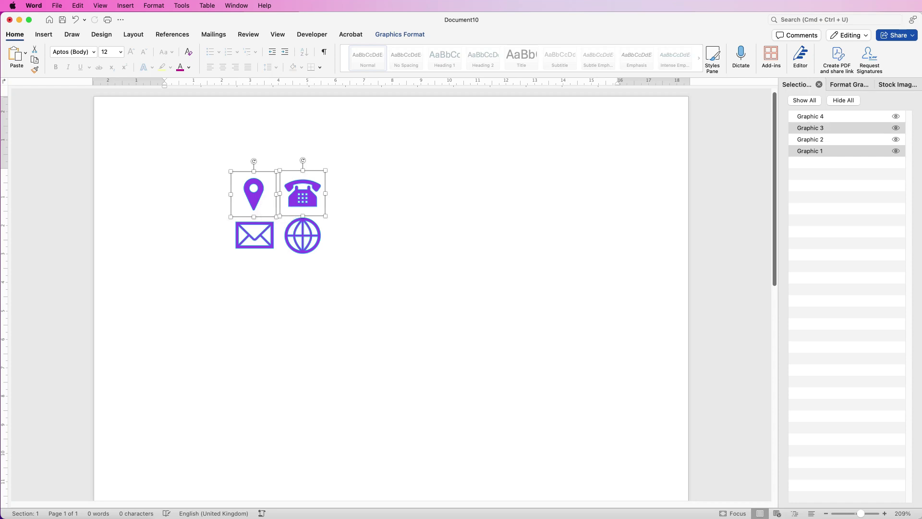
# Align the top icon pair and the bottom icon pair on their middles.
pyautogui.click(400, 34)
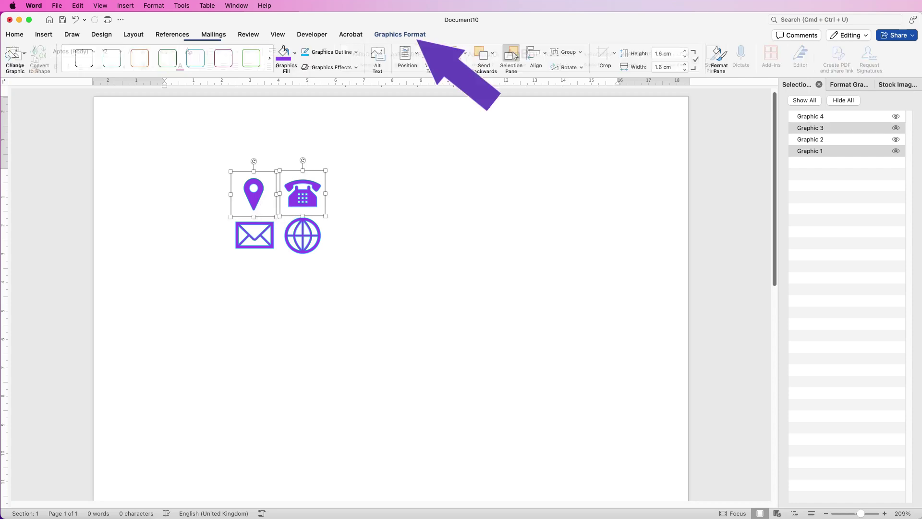
pyautogui.click(537, 53)
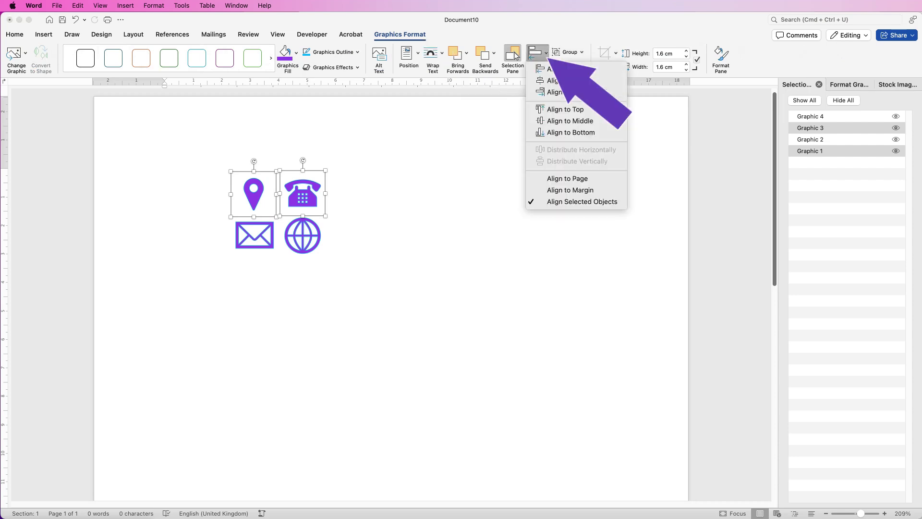
pyautogui.press('Down')
pyautogui.press('Down')
pyautogui.press('Down')
pyautogui.press('Down')
pyautogui.press('Down')
pyautogui.press('Return')
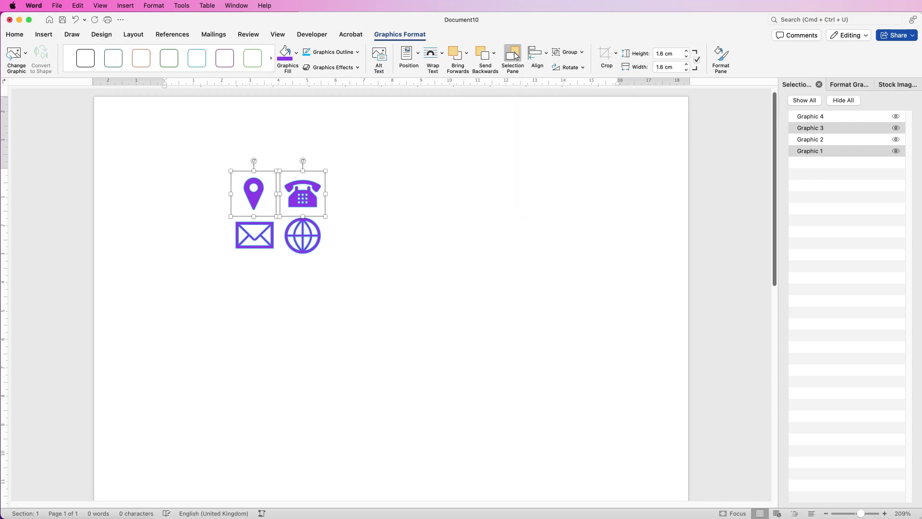
pyautogui.press('Tab')
pyautogui.press('Tab')
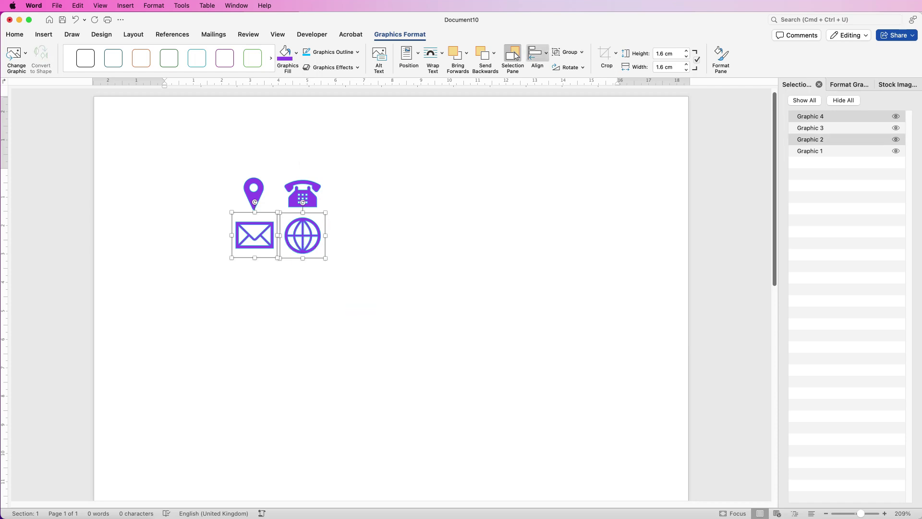
pyautogui.press('Return')
pyautogui.press('Down')
pyautogui.press('Down')
pyautogui.press('Down')
pyautogui.press('Down')
pyautogui.press('Down')
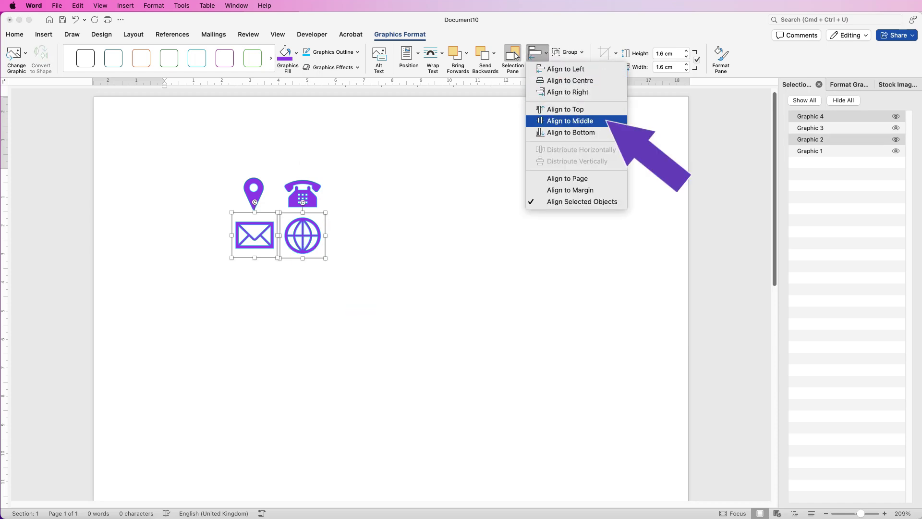
pyautogui.press('Return')
pyautogui.press('Tab')
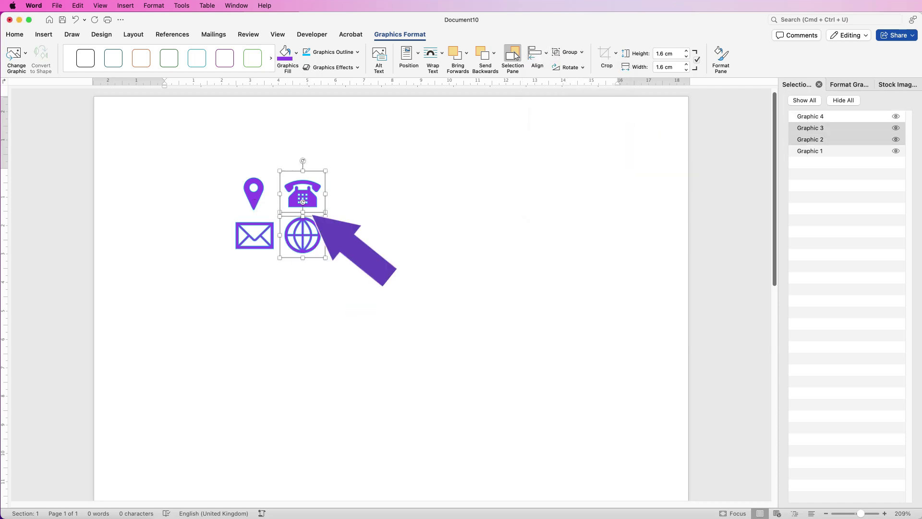
# Centre the telephone over the globe and the pin over the envelope.
pyautogui.press('Return')
pyautogui.press('Down')
pyautogui.press('Down')
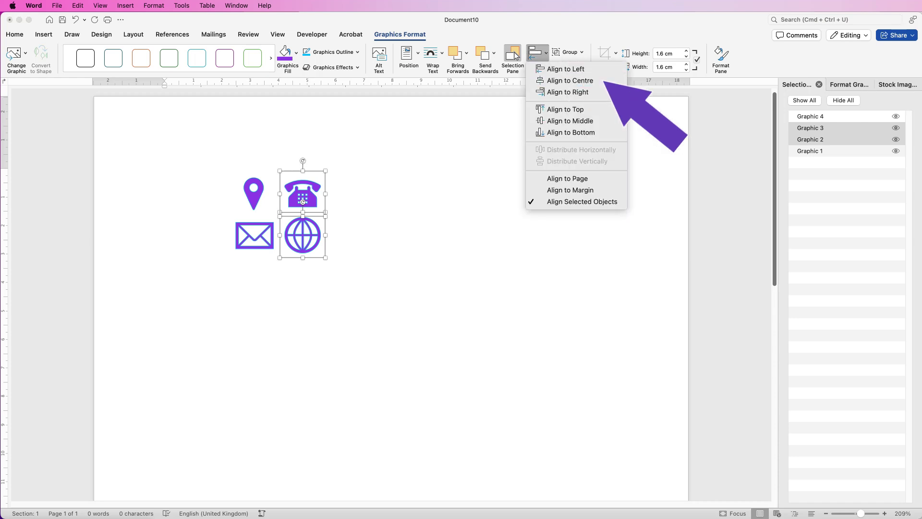
pyautogui.press('Return')
pyautogui.press('Escape')
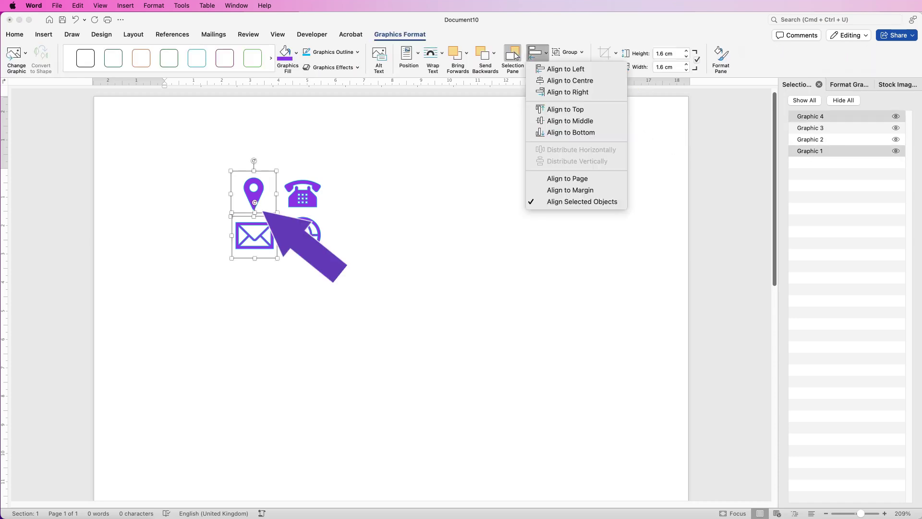
pyautogui.press('Down')
pyautogui.press('Down')
pyautogui.press('Return')
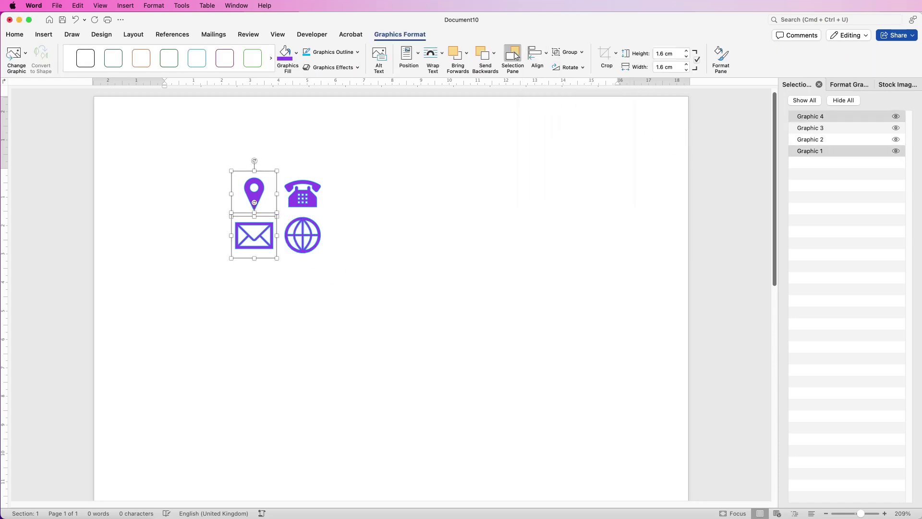
# Group the pin with the envelope, and the telephone with the globe.
pyautogui.press('Tab')
pyautogui.press('Return')
pyautogui.press('Down')
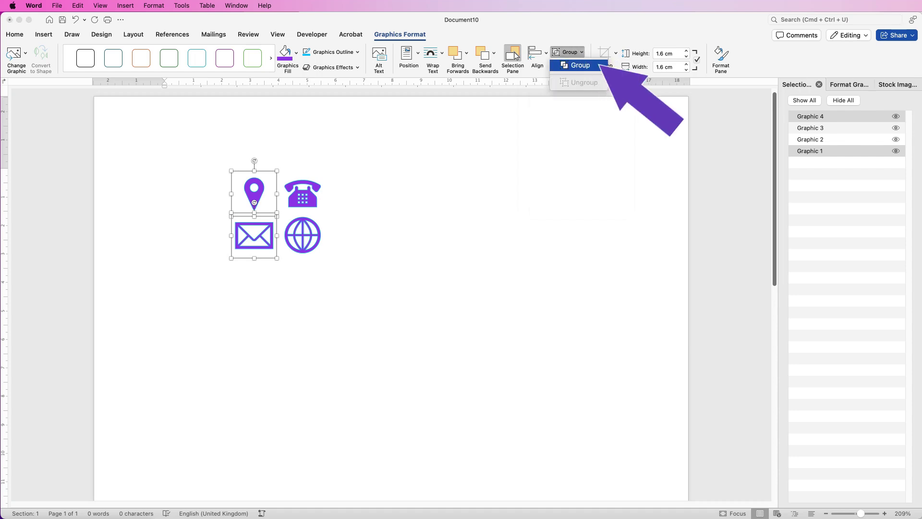
pyautogui.press('Return')
pyautogui.press('Tab')
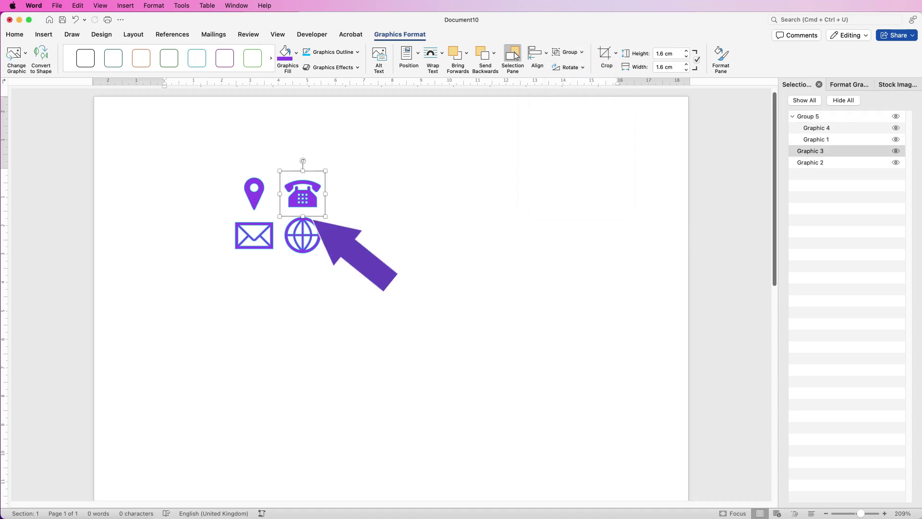
pyautogui.hotkey('shift', 'Down')
pyautogui.press('Return')
pyautogui.press('Down')
pyautogui.press('Return')
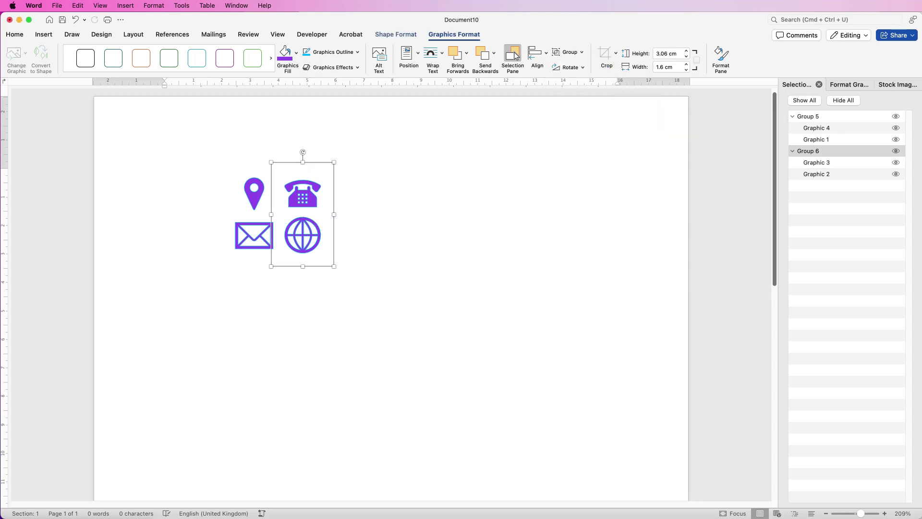
# Nudge the telephone-and-globe group right to about 11 cm from the left.
pyautogui.press('Right')
pyautogui.press('Right')
pyautogui.press('Right')
pyautogui.press('Right')
pyautogui.press('Right')
pyautogui.press('Right')
pyautogui.press('Right')
pyautogui.press('Right')
pyautogui.press('Right')
pyautogui.press('Right')
pyautogui.press('Right')
pyautogui.press('Right')
pyautogui.press('Right')
pyautogui.press('Right')
pyautogui.press('Right')
pyautogui.press('Right')
pyautogui.press('Right')
pyautogui.press('Right')
pyautogui.press('Right')
pyautogui.press('Right')
pyautogui.press('Left')
pyautogui.press('Left')
pyautogui.press('Left')
pyautogui.press('Left')
pyautogui.press('Left')
pyautogui.press('Left')
pyautogui.press('Left')
pyautogui.press('Left')
pyautogui.press('Left')
pyautogui.press('Left')
pyautogui.press('Left')
pyautogui.press('Left')
pyautogui.press('Left')
pyautogui.press('Left')
pyautogui.press('Left')
pyautogui.press('Left')
pyautogui.press('Left')
pyautogui.press('Left')
pyautogui.press('Left')
pyautogui.press('Left')
pyautogui.press('Left')
pyautogui.press('Left')
pyautogui.press('Left')
pyautogui.press('Left')
pyautogui.press('Left')
pyautogui.press('Left')
pyautogui.press('Down')
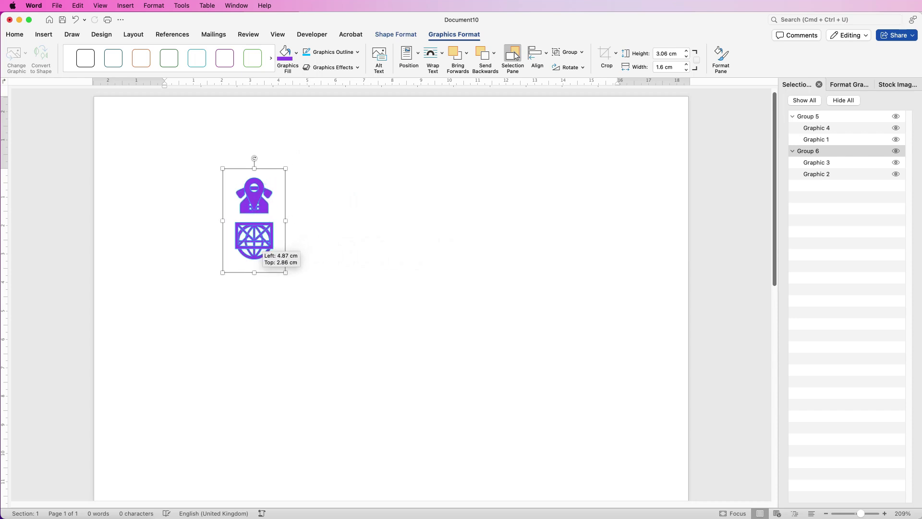
pyautogui.press('Up')
pyautogui.press('Up')
pyautogui.press('Right')
pyautogui.press('Right')
pyautogui.press('Right')
pyautogui.press('Right')
pyautogui.press('Right')
pyautogui.press('Right')
pyautogui.press('Right')
pyautogui.press('Right')
pyautogui.press('Right')
pyautogui.press('Right')
pyautogui.press('Right')
pyautogui.press('Right')
pyautogui.press('Right')
pyautogui.press('Right')
pyautogui.press('Right')
pyautogui.press('Right')
pyautogui.press('Right')
pyautogui.press('Right')
pyautogui.press('Right')
pyautogui.press('Right')
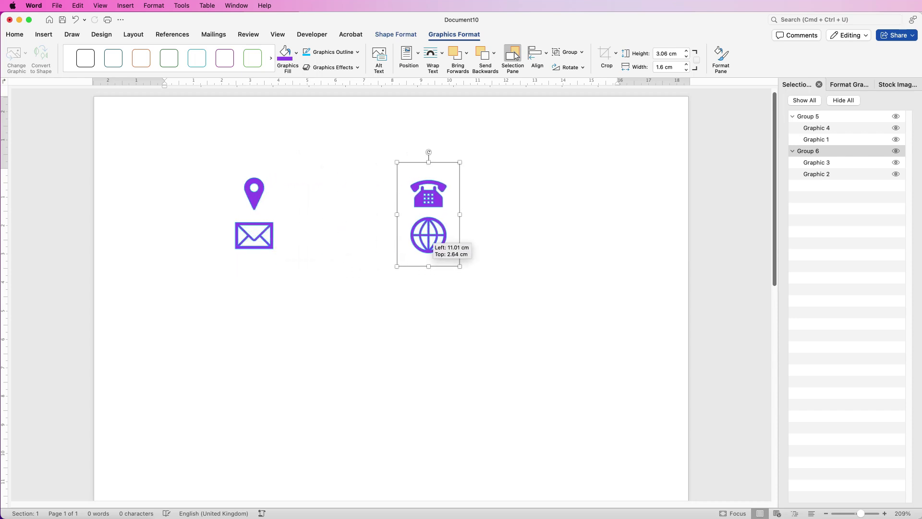
pyautogui.press('Right')
pyautogui.press('Right')
# Insert a plain black WordArt box containing a placeholder e-mail address.
pyautogui.click(166, 175)
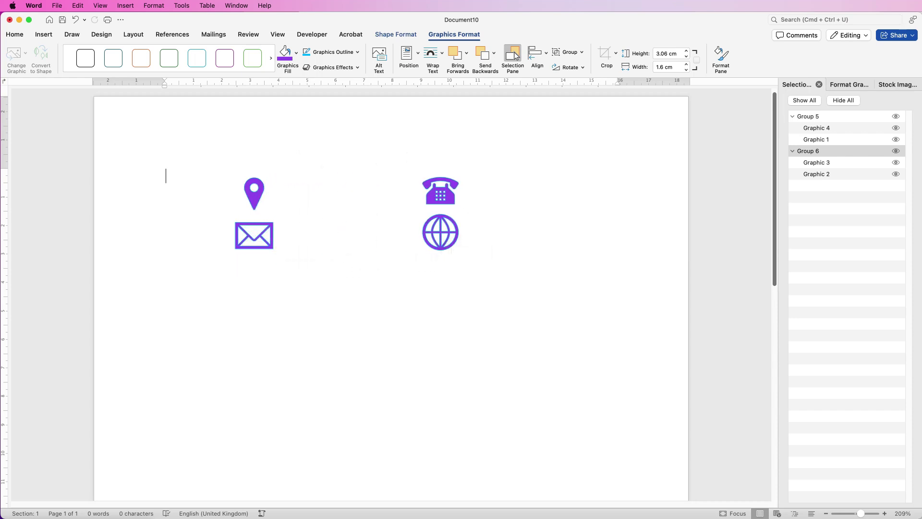
pyautogui.click(44, 34)
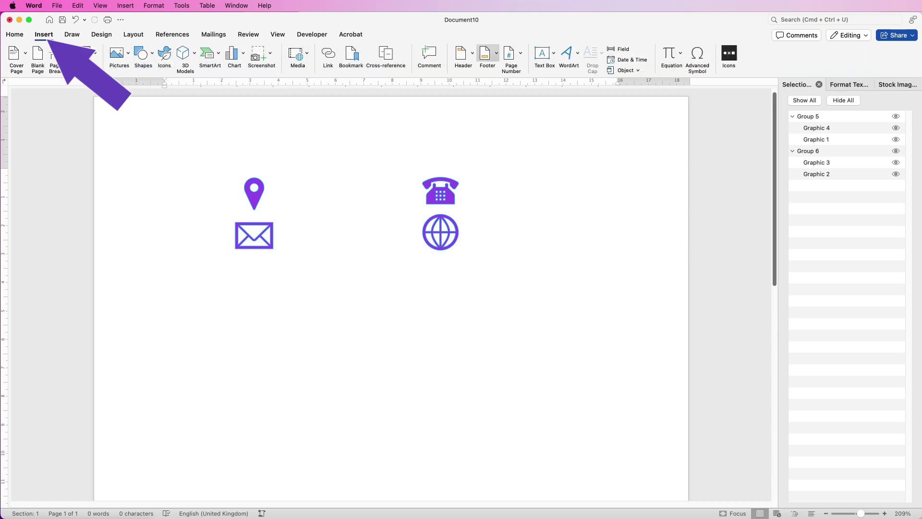
pyautogui.click(568, 54)
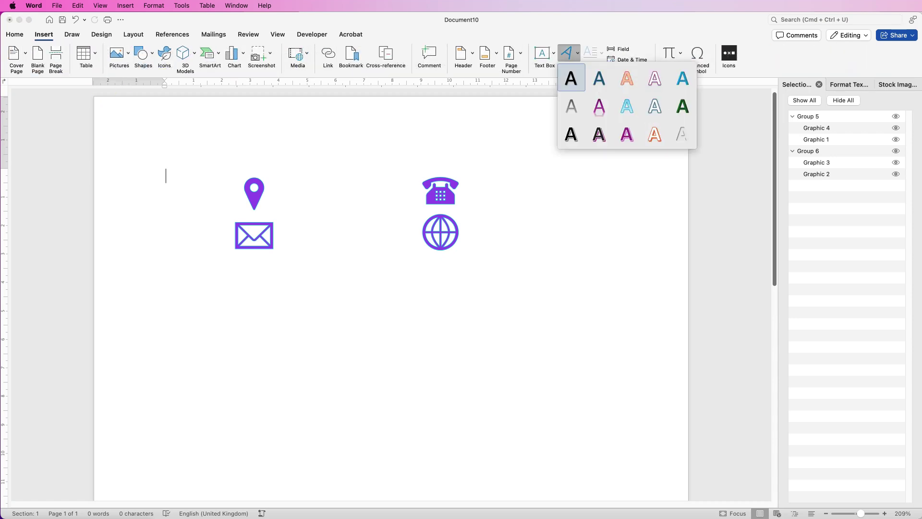
pyautogui.click(571, 78)
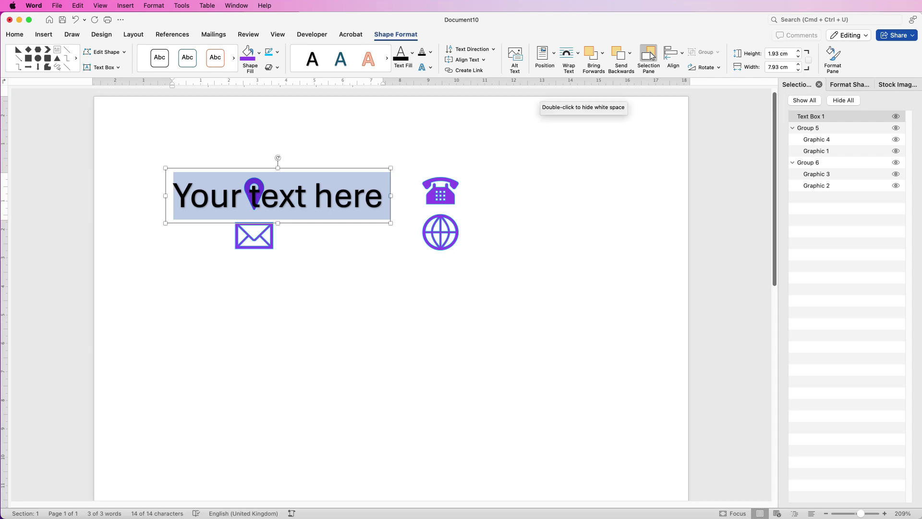
pyautogui.write('email@email.com')
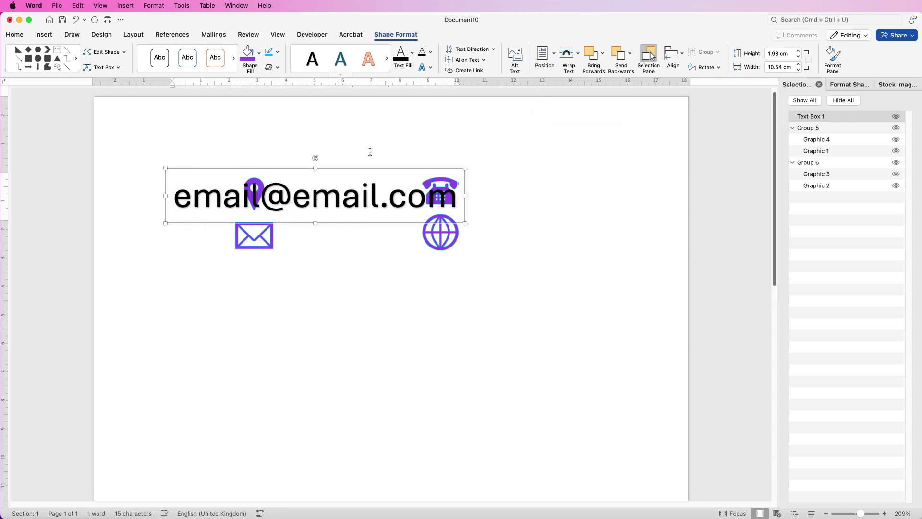
pyautogui.hotkey('shift', 'alt', 'Left')
pyautogui.hotkey('shift', 'alt', 'Left')
pyautogui.hotkey('shift', 'alt', 'Left')
pyautogui.press('super+a')
# Make the e-mail text 12 pt, place it beside the envelope, and left-align it.
pyautogui.click(15, 35)
pyautogui.click(121, 52)
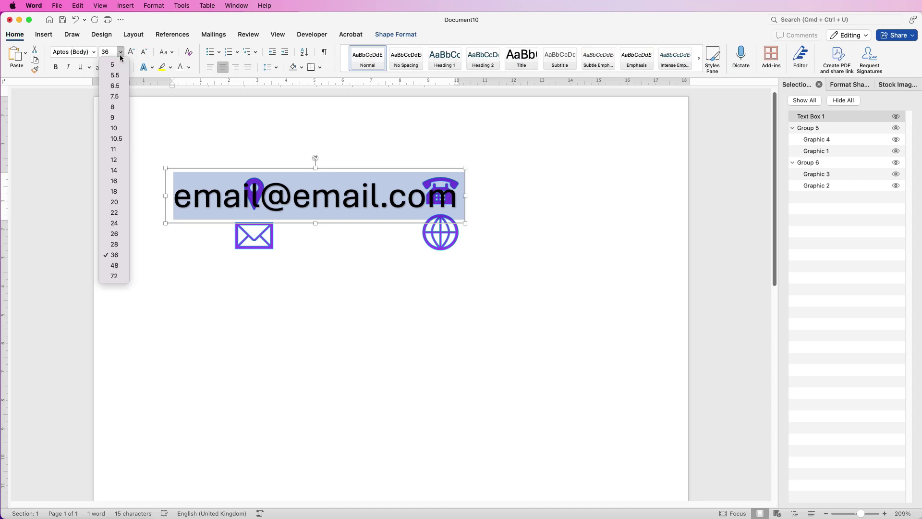
pyautogui.click(116, 161)
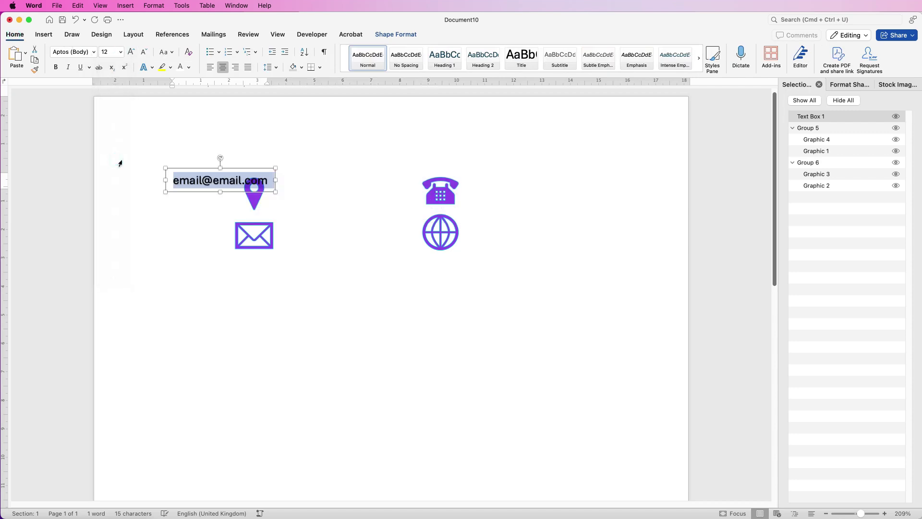
pyautogui.moveTo(260, 173); pyautogui.dragTo(338, 220)
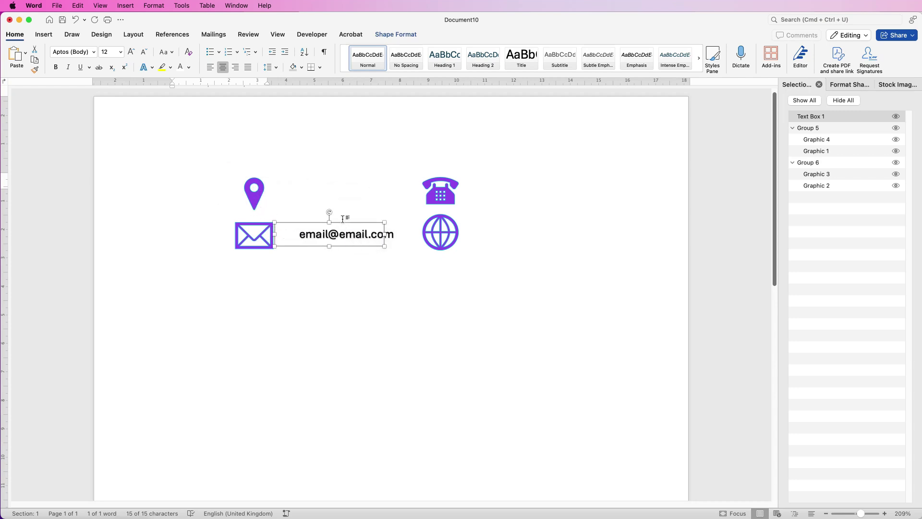
pyautogui.click(335, 255)
pyautogui.click(331, 235)
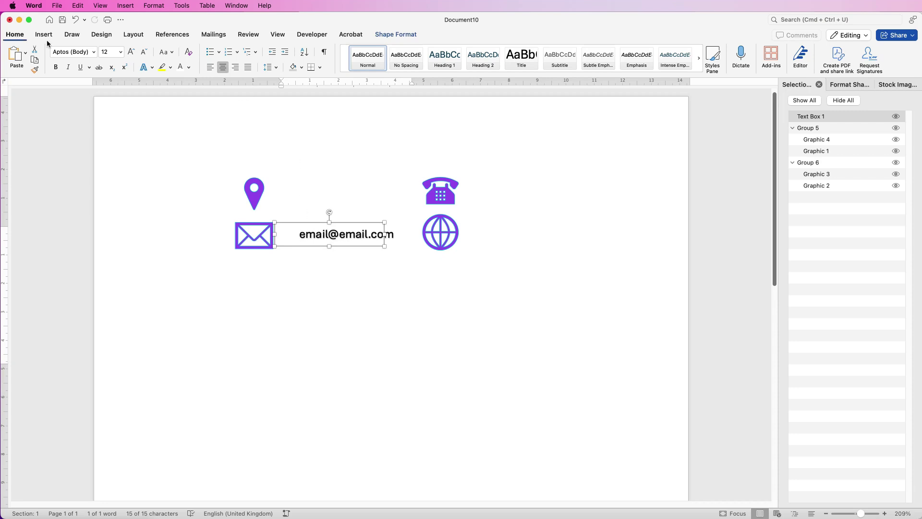
pyautogui.click(210, 68)
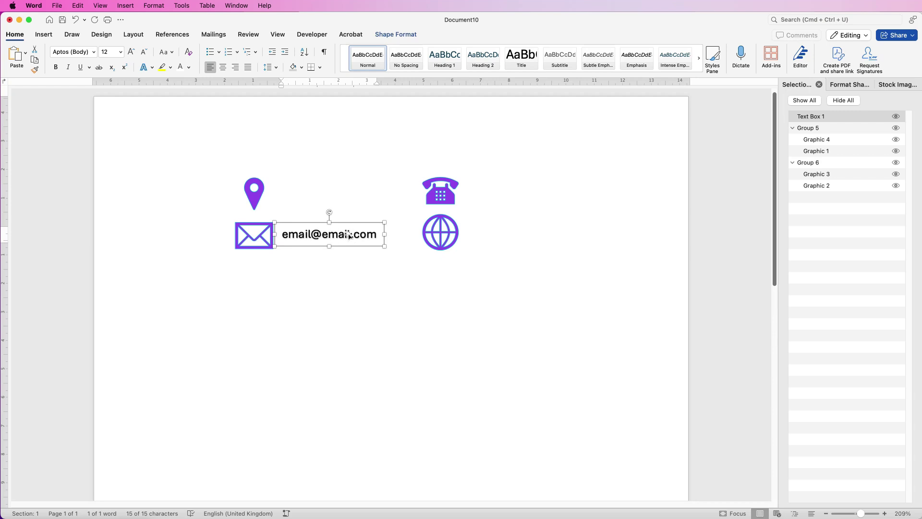
# Close the Selection Pane and set the e-mail text's shadow preset to No Shadow.
pyautogui.click(819, 84)
pyautogui.click(867, 104)
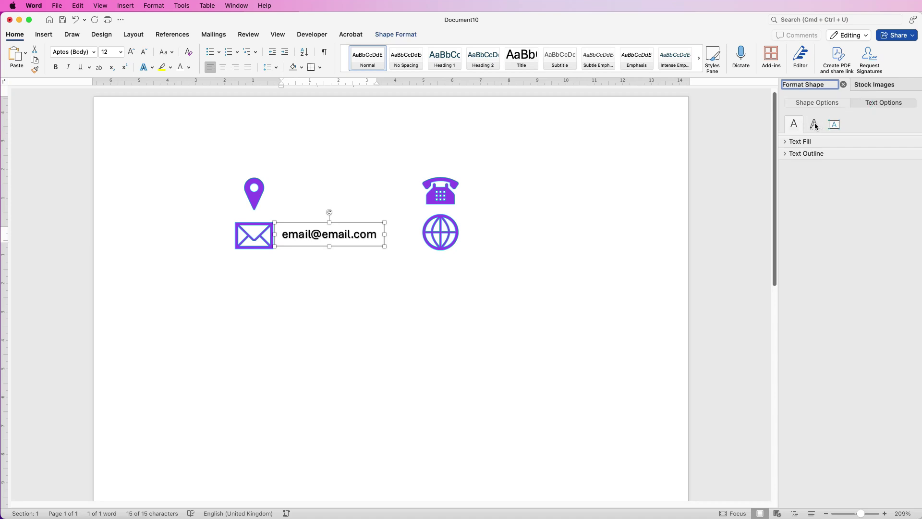
pyautogui.click(814, 125)
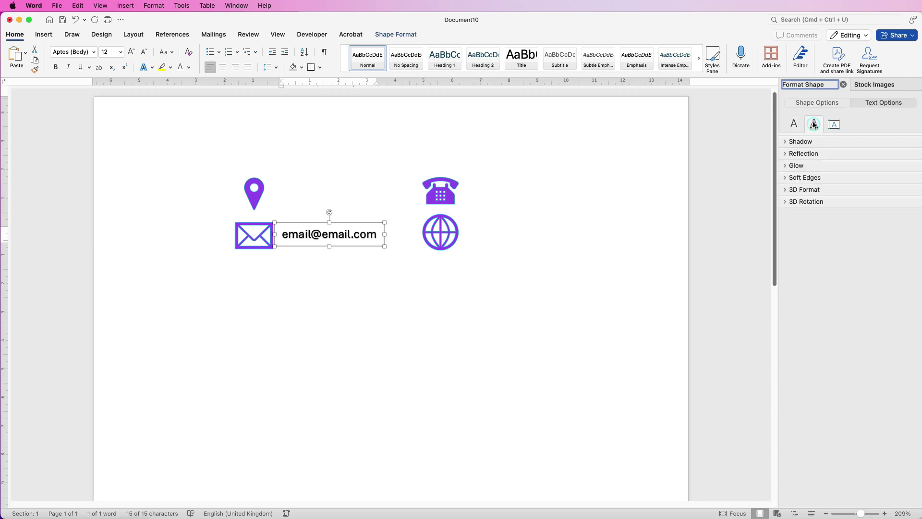
pyautogui.click(786, 143)
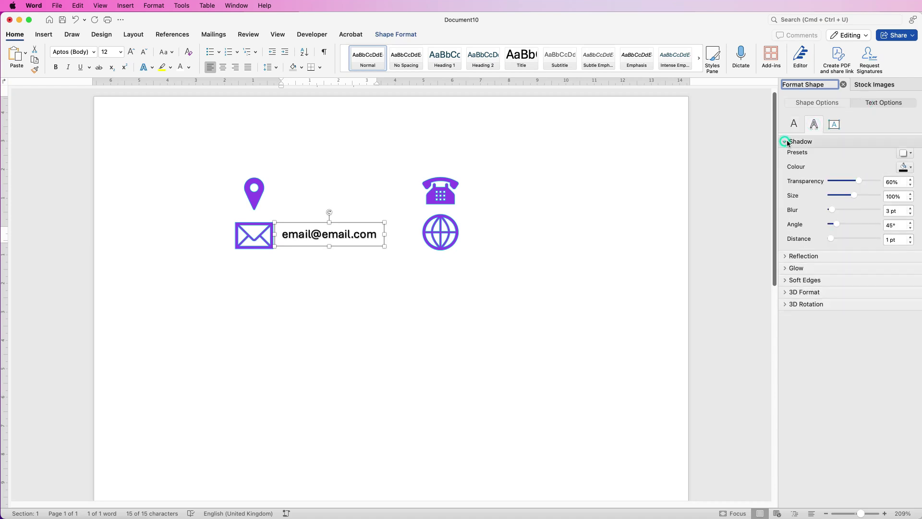
pyautogui.click(911, 159)
pyautogui.click(912, 195)
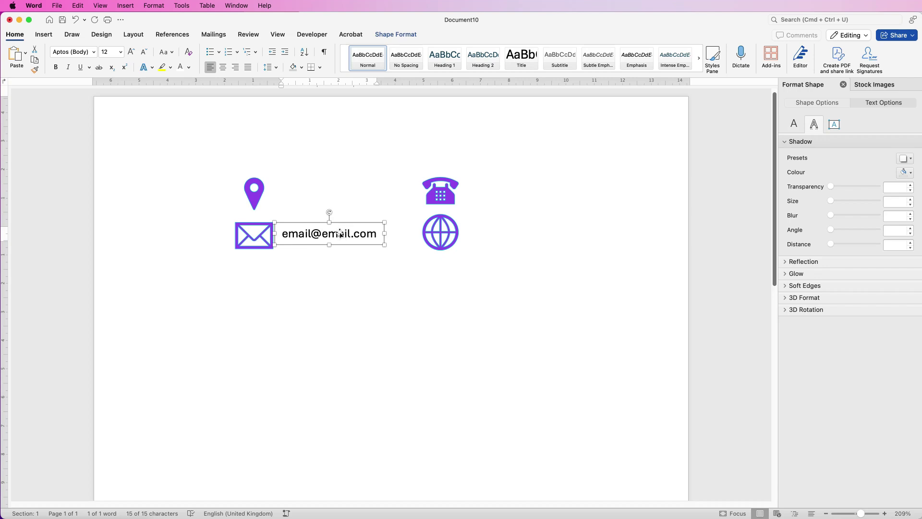
# Duplicate the e-mail box and enter the postal address and phone number beside their icons.
pyautogui.moveTo(335, 236); pyautogui.dragTo(531, 185)
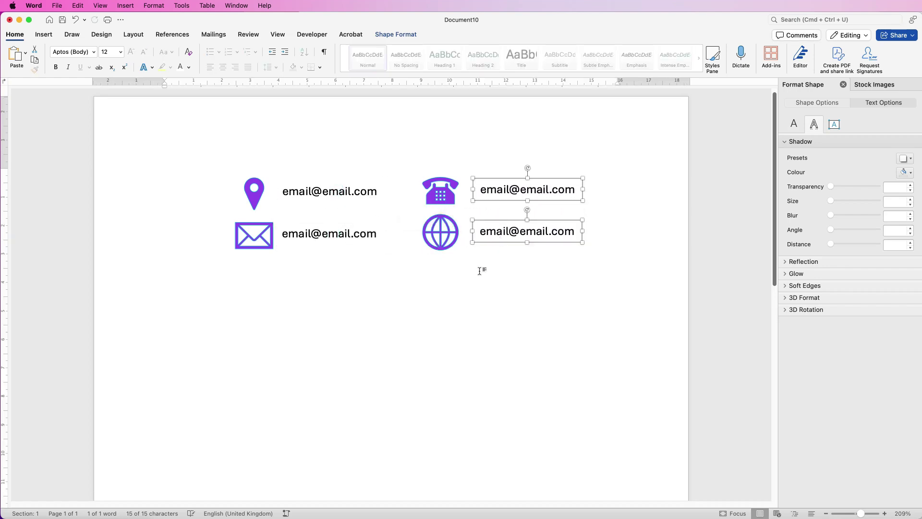
pyautogui.click(371, 191)
pyautogui.moveTo(381, 192); pyautogui.dragTo(290, 190)
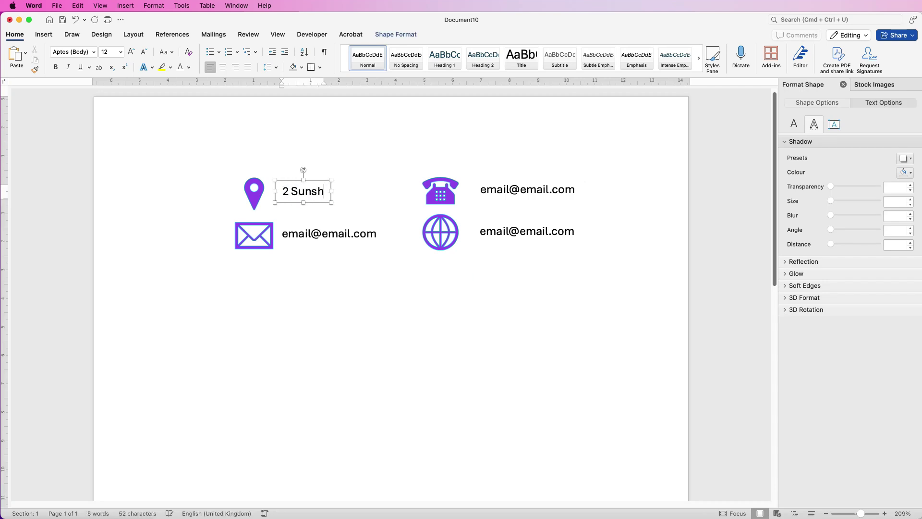
pyautogui.click(554, 189)
pyautogui.press('super+a')
pyautogui.tripleClick(574, 231)
pyautogui.write('WWW.WEBSITE.COM')
pyautogui.click(488, 221)
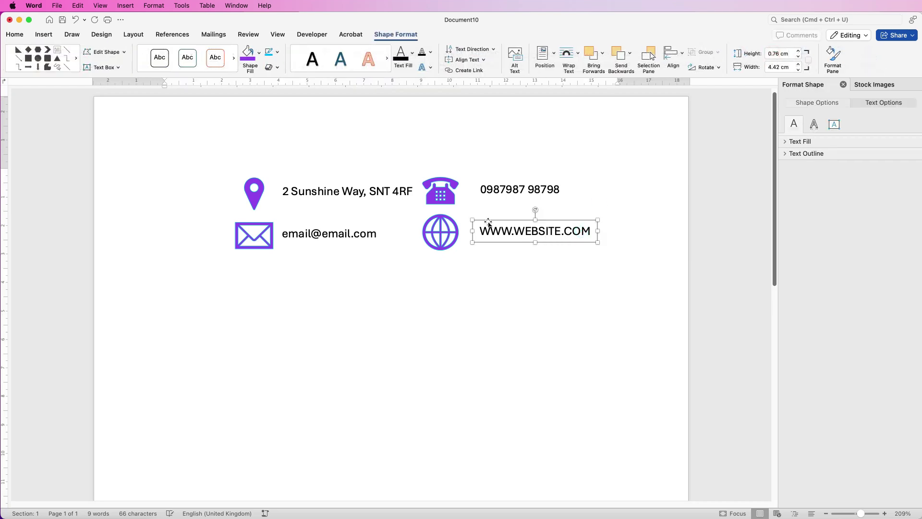
pyautogui.click(15, 35)
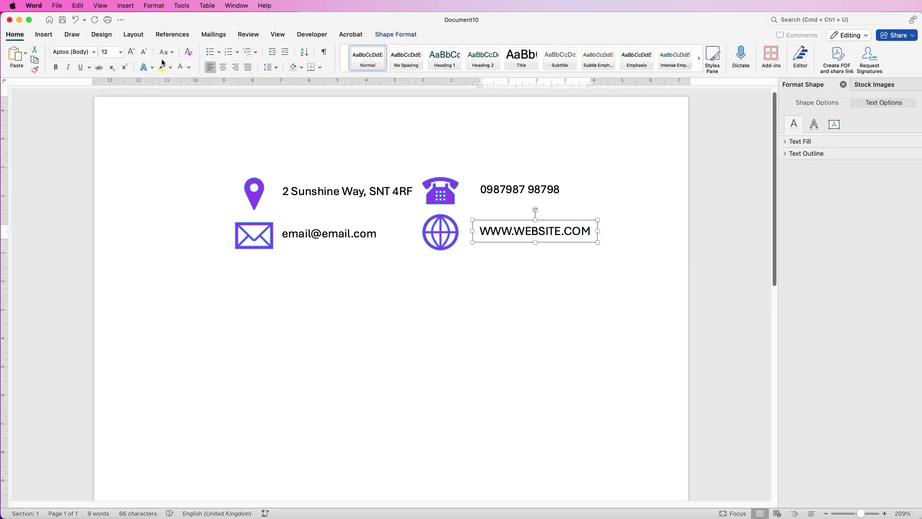
pyautogui.click(172, 53)
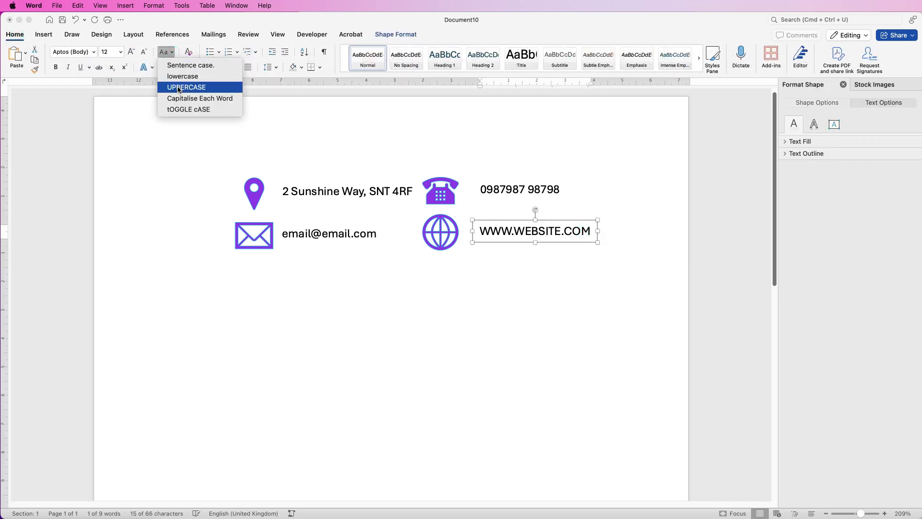
pyautogui.click(178, 77)
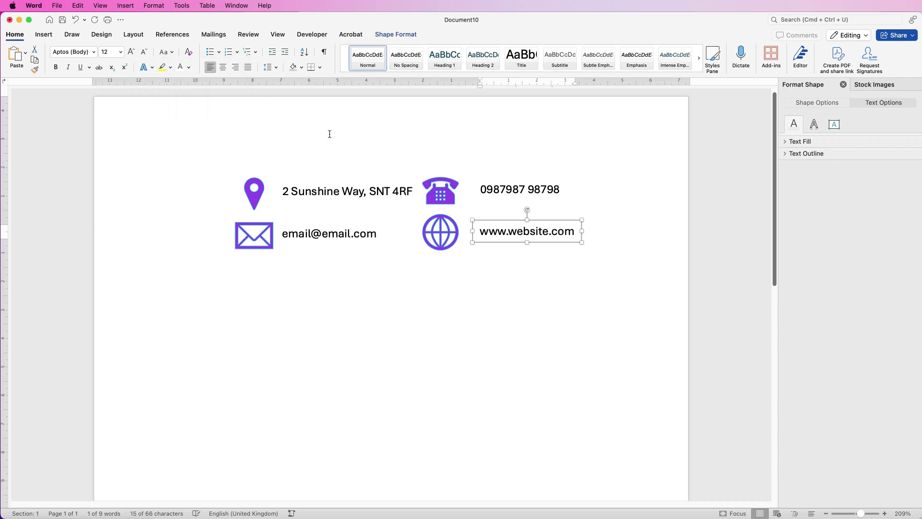
# Fine-tune the positions of the address and e-mail text boxes.
pyautogui.moveTo(350, 191); pyautogui.dragTo(348, 191)
pyautogui.click(343, 239)
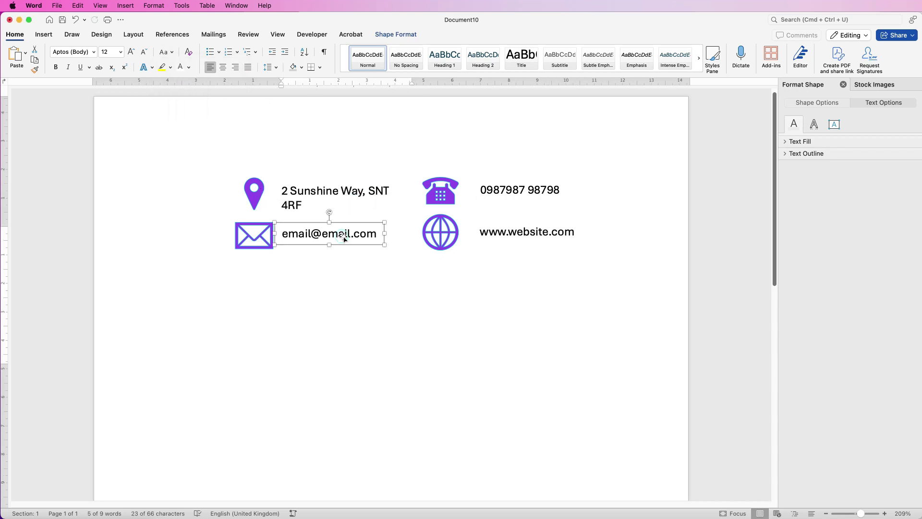
pyautogui.moveTo(339, 233); pyautogui.dragTo(339, 233)
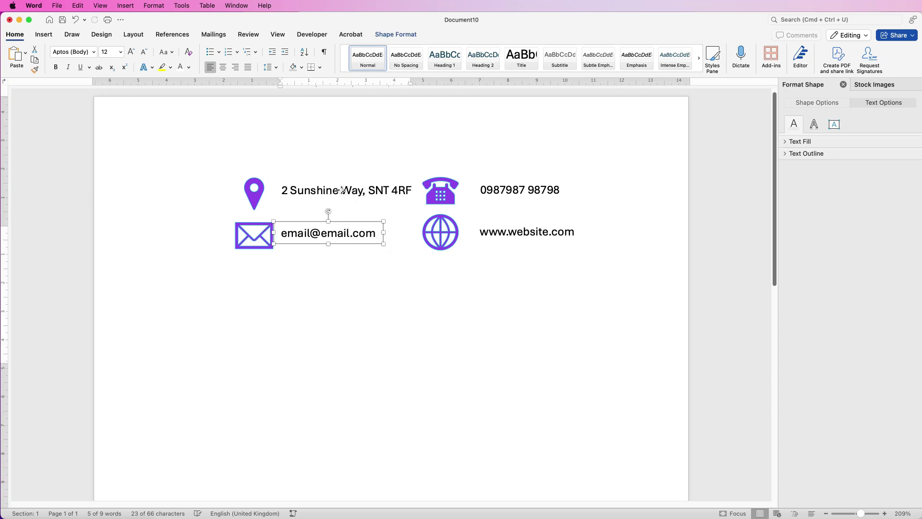
pyautogui.keyDown('shift'); pyautogui.click(341, 190); pyautogui.keyUp('shift')
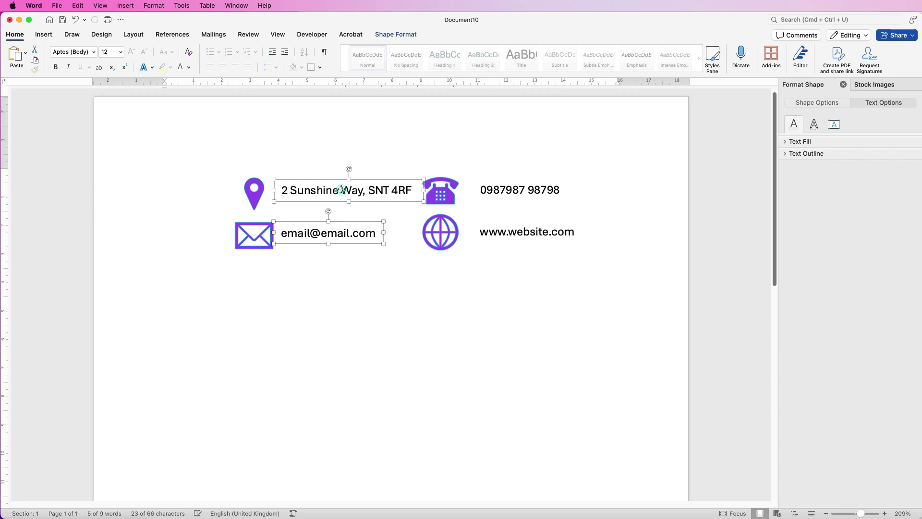
# Left-align the address and email boxes and group them with the pin and envelope icons.
pyautogui.click(407, 35)
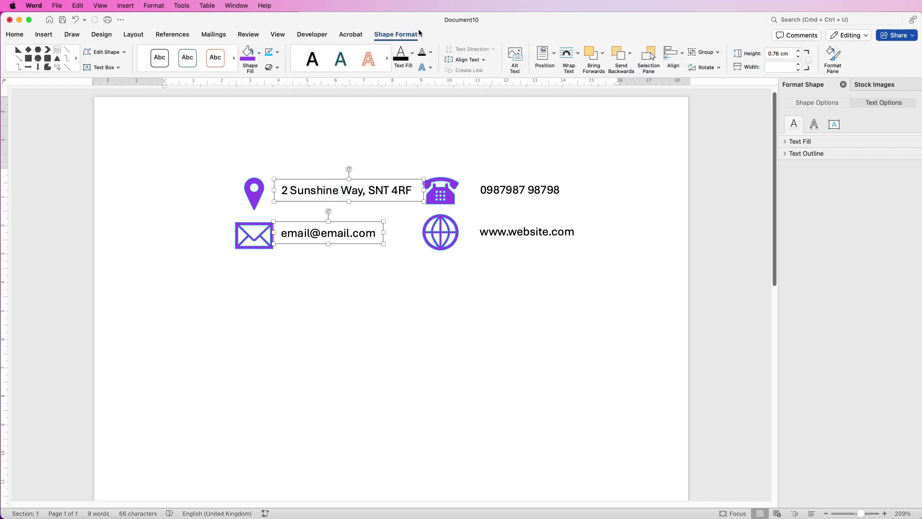
pyautogui.click(682, 56)
pyautogui.click(680, 80)
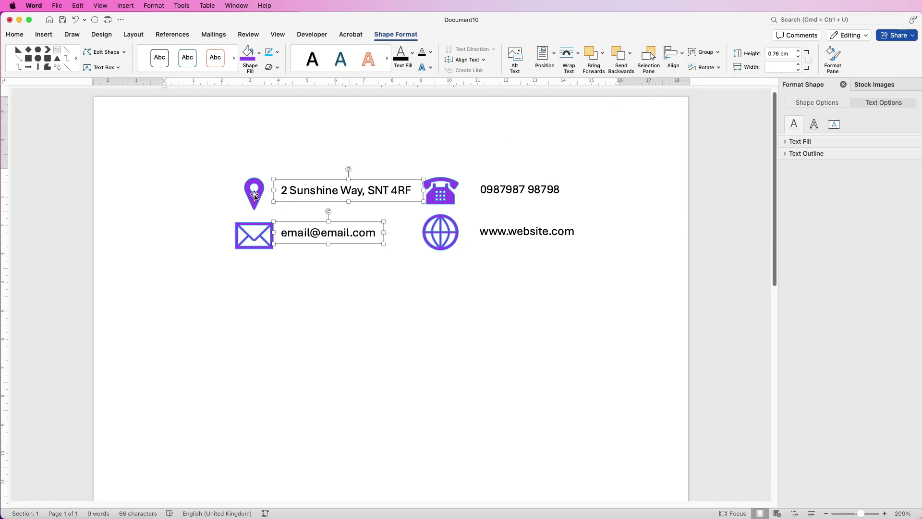
pyautogui.keyDown('shift'); pyautogui.click(254, 193); pyautogui.keyUp('shift')
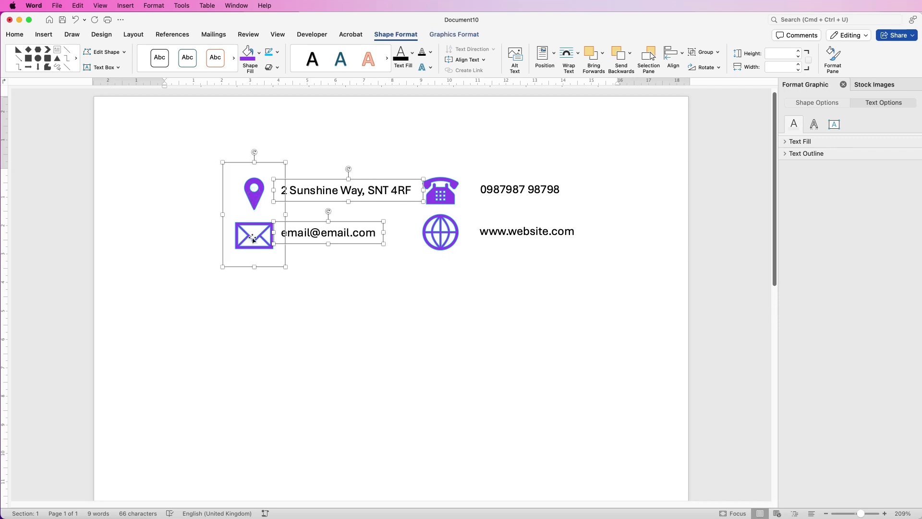
pyautogui.click(710, 52)
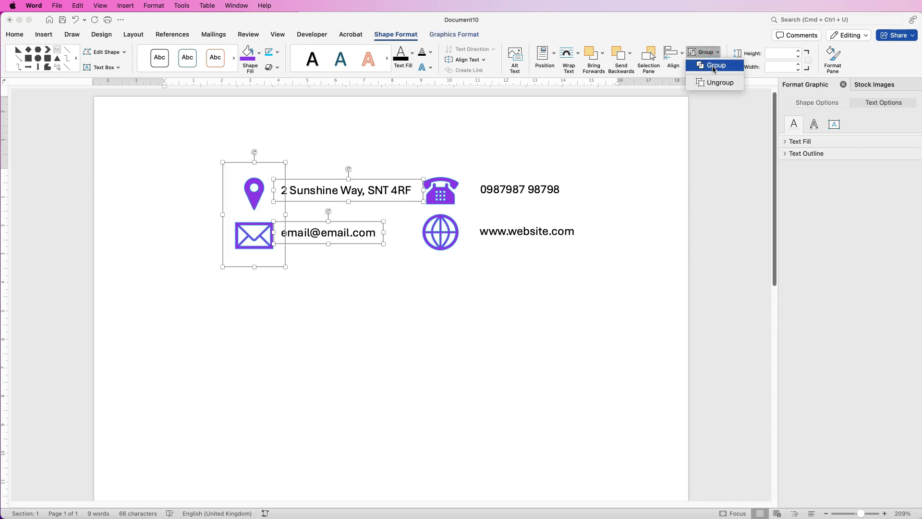
pyautogui.click(711, 68)
# Adjust icon positions and group the phone and globe icons with their phone and website text.
pyautogui.moveTo(308, 235); pyautogui.dragTo(289, 235)
pyautogui.moveTo(511, 231); pyautogui.dragTo(503, 233)
pyautogui.keyDown('shift'); pyautogui.click(426, 185); pyautogui.keyUp('shift')
pyautogui.click(504, 193)
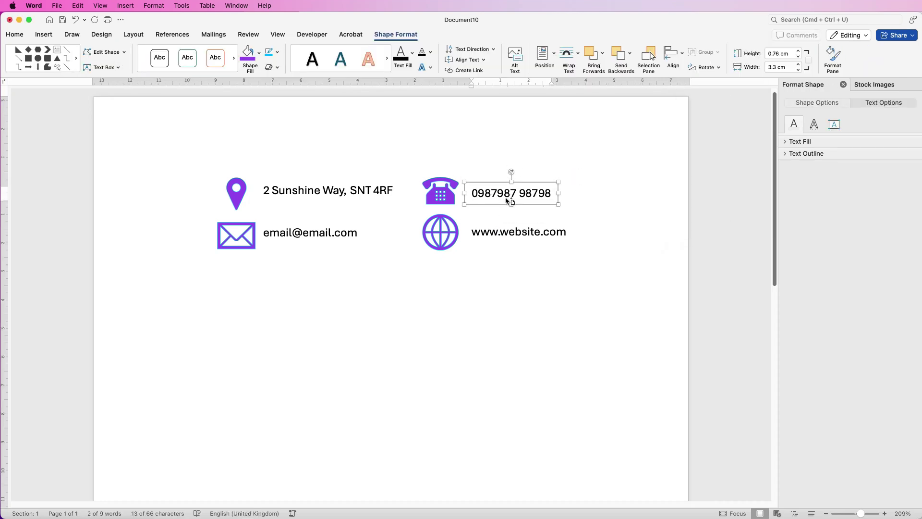
pyautogui.click(705, 62)
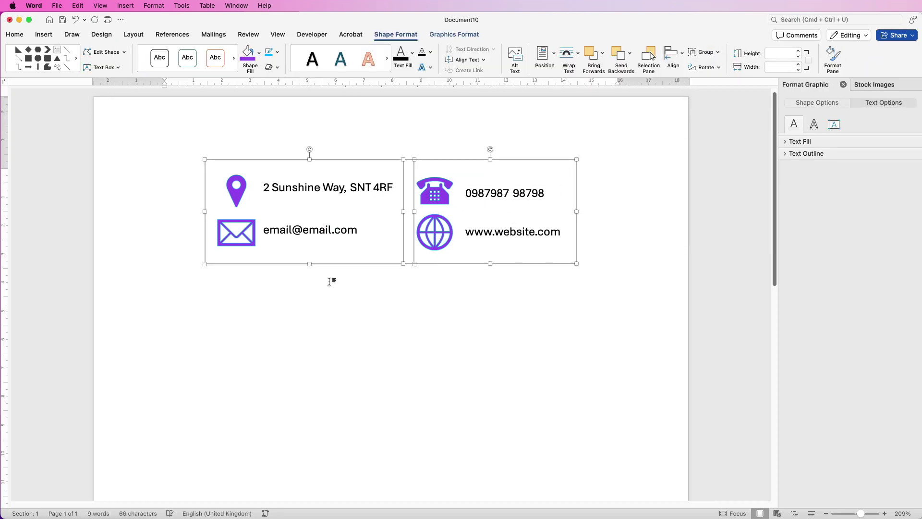
pyautogui.click(329, 282)
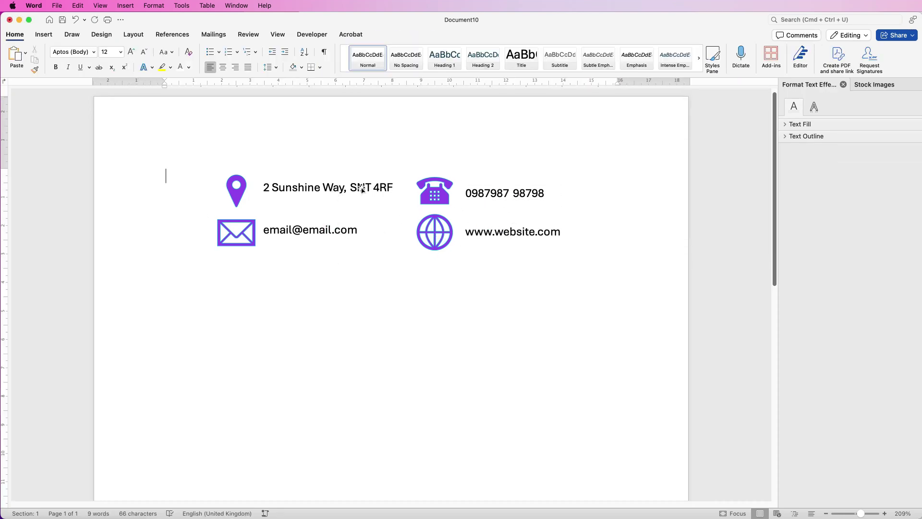
# Ungroup the address group and nudge the address text box slightly down.
pyautogui.click(327, 188)
pyautogui.click(716, 52)
pyautogui.click(710, 82)
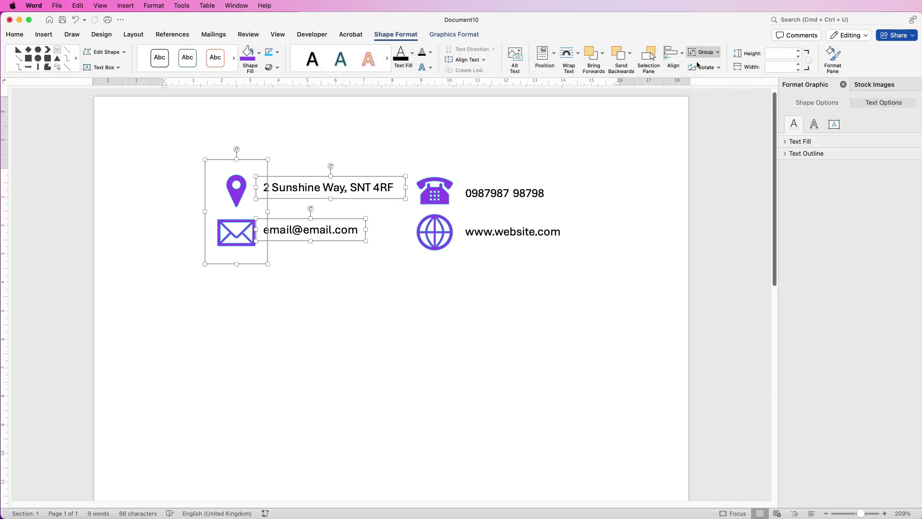
pyautogui.click(345, 155)
pyautogui.click(334, 187)
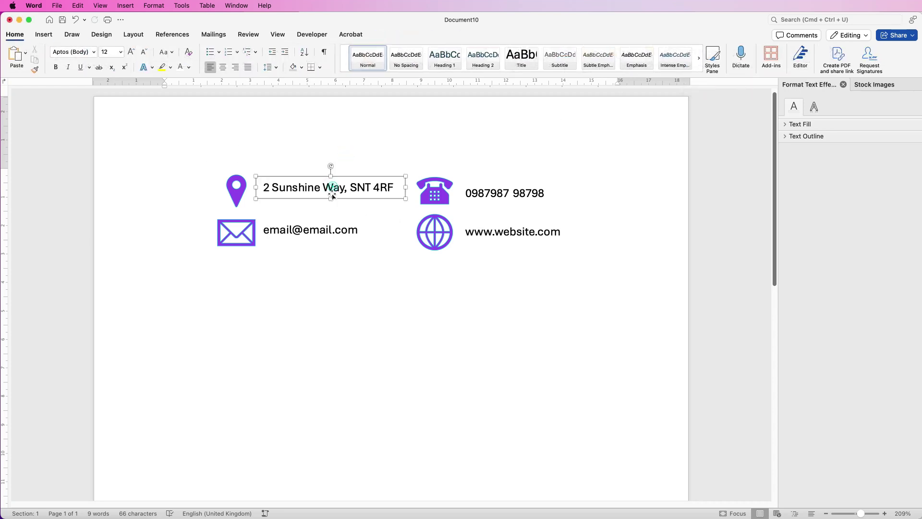
pyautogui.moveTo(332, 195); pyautogui.dragTo(332, 197)
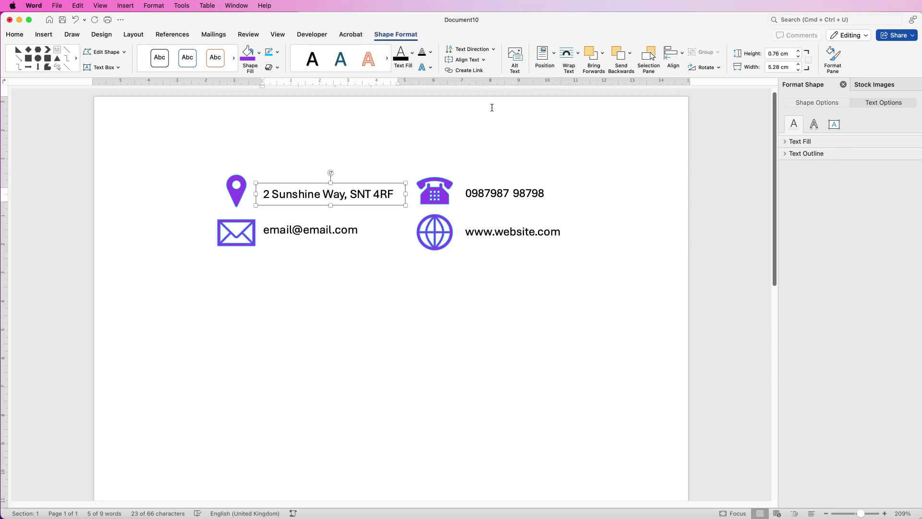
# Regroup the left icons with their text and merge both halves into one 3.07 × 12.48 cm block.
pyautogui.keyDown('shift'); pyautogui.click(302, 229); pyautogui.keyUp('shift')
pyautogui.keyDown('shift'); pyautogui.click(236, 233); pyautogui.keyUp('shift')
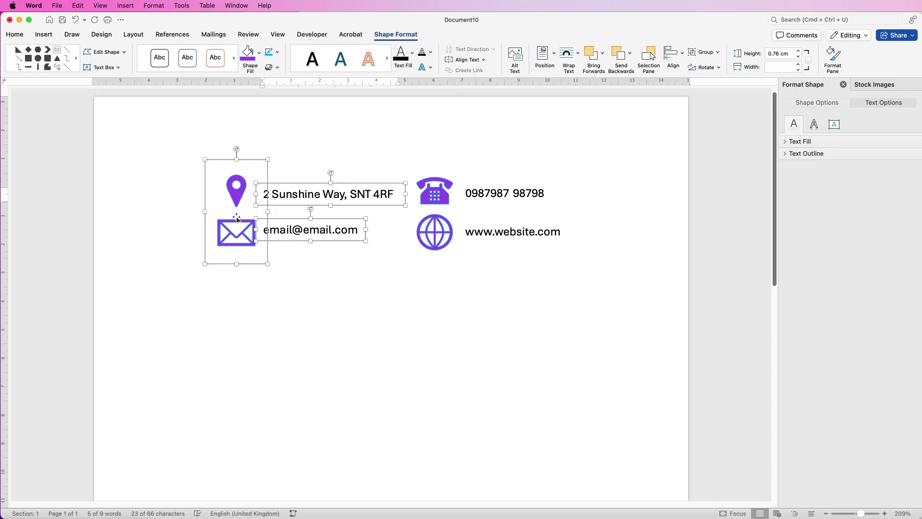
pyautogui.click(705, 52)
pyautogui.click(709, 70)
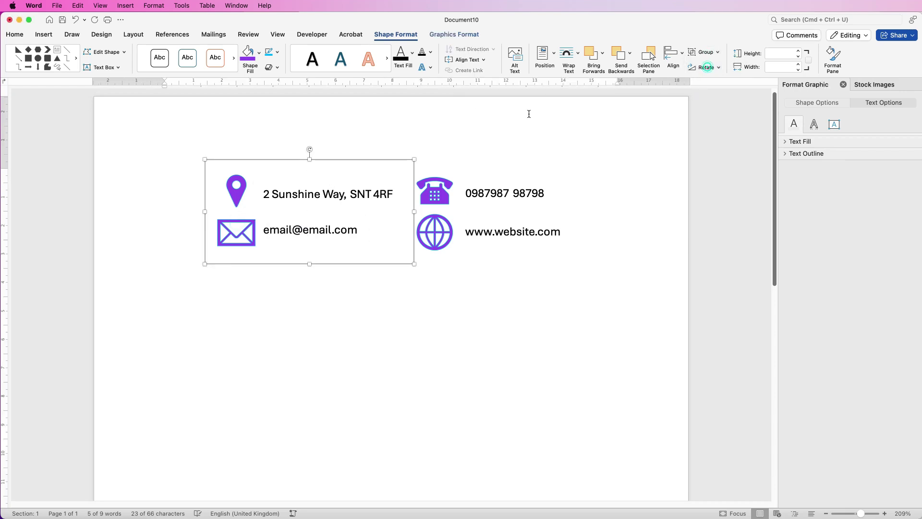
pyautogui.keyDown('shift'); pyautogui.click(480, 226); pyautogui.keyUp('shift')
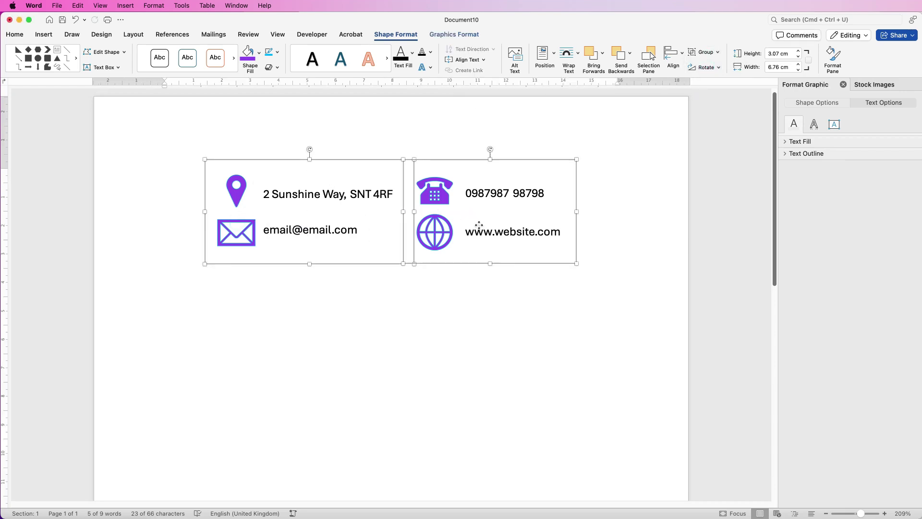
pyautogui.click(705, 52)
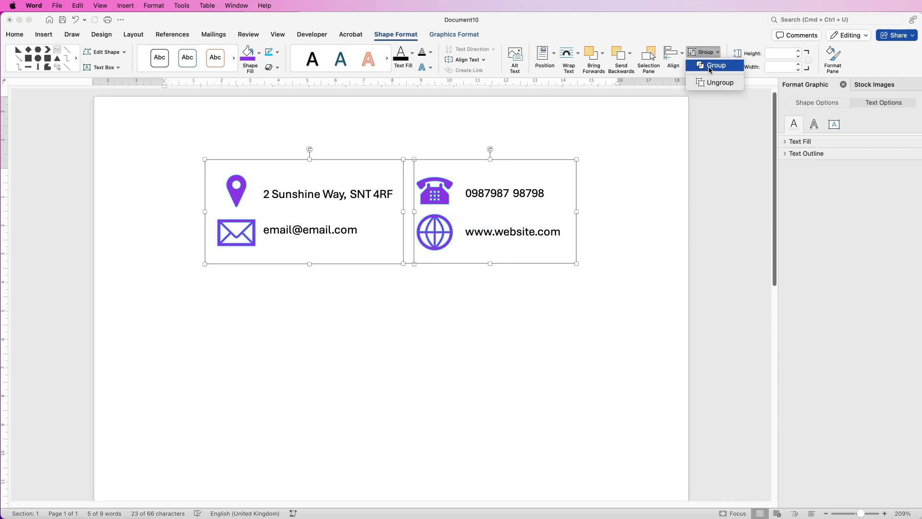
pyautogui.click(707, 66)
pyautogui.moveTo(445, 217); pyautogui.dragTo(433, 238)
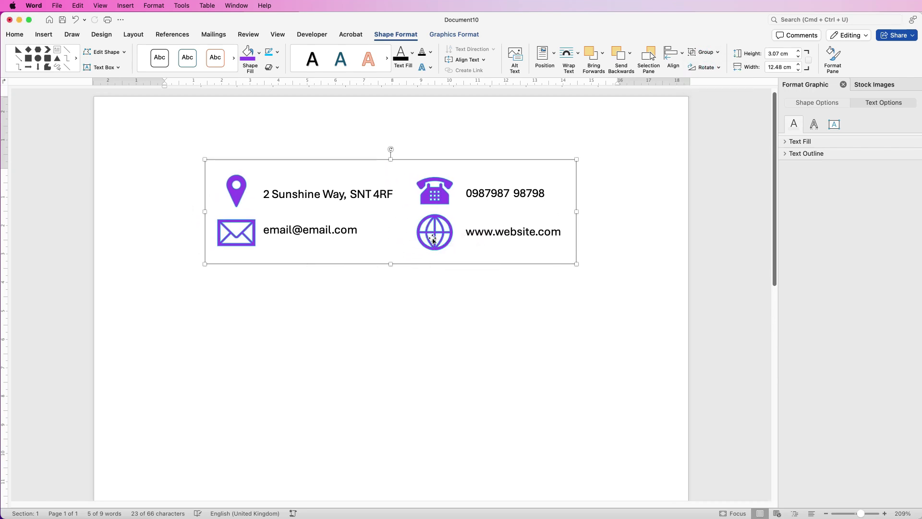
pyautogui.moveTo(861, 513); pyautogui.dragTo(860, 514)
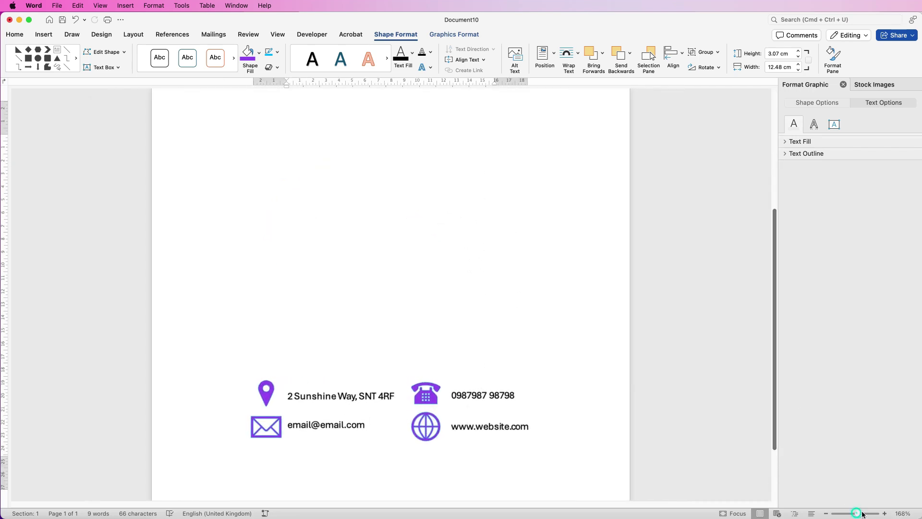
# Insert the picture kids-6510214.png from the Downloads folder.
pyautogui.scroll(10, 686, 91)
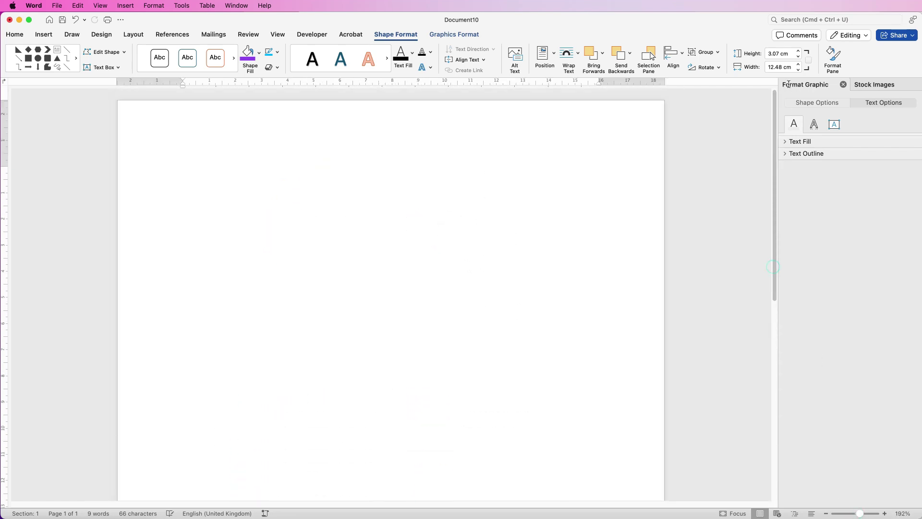
pyautogui.click(44, 35)
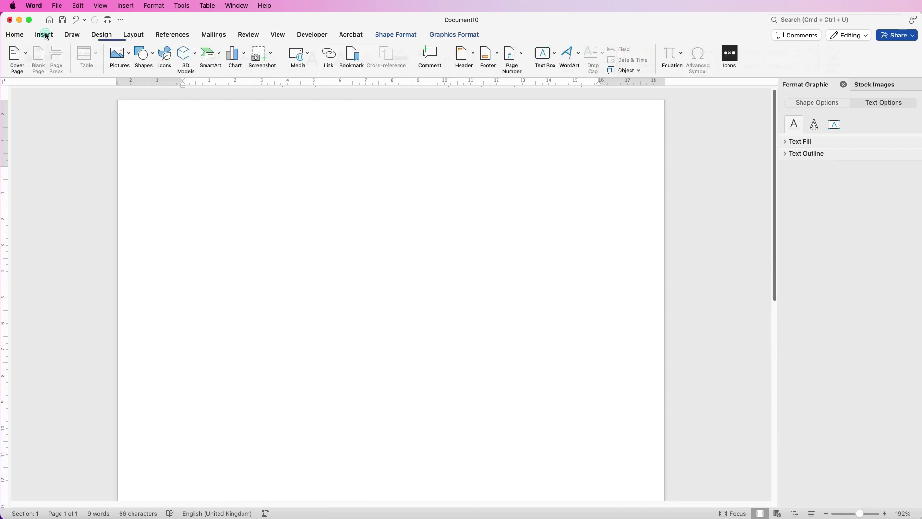
pyautogui.click(128, 56)
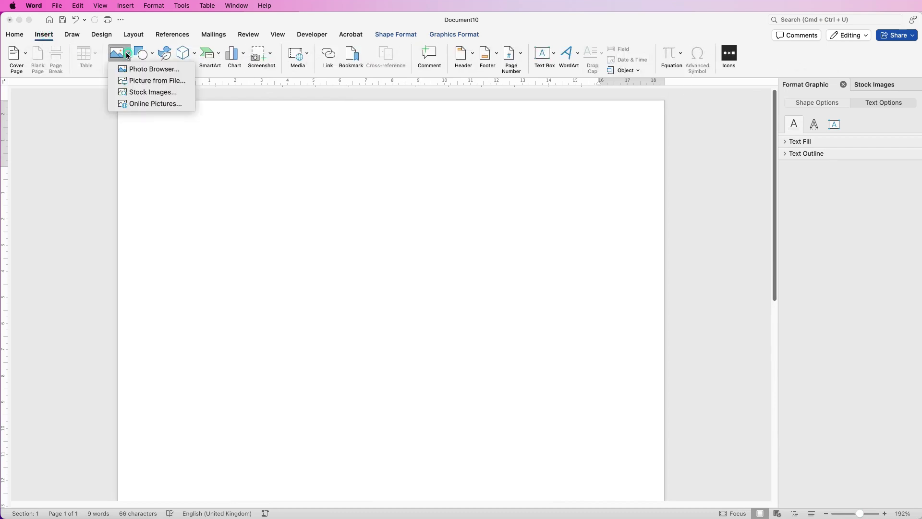
pyautogui.click(134, 82)
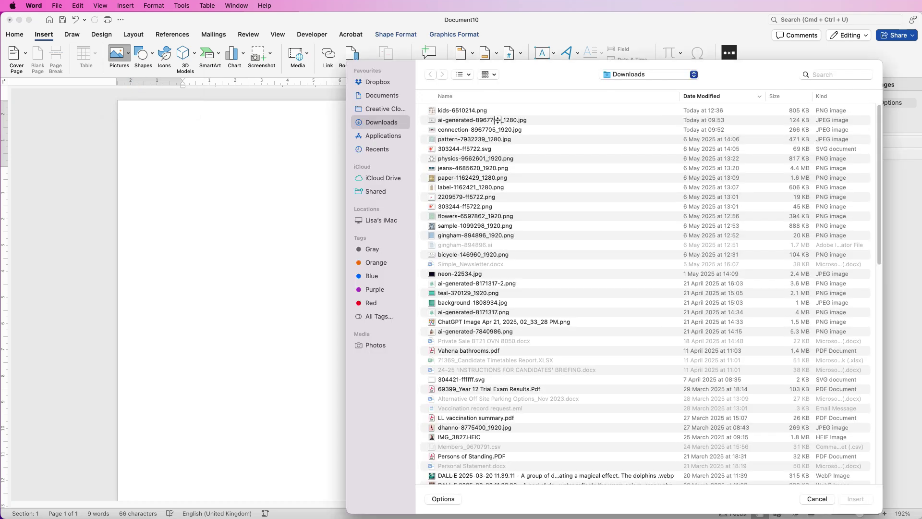
pyautogui.click(472, 112)
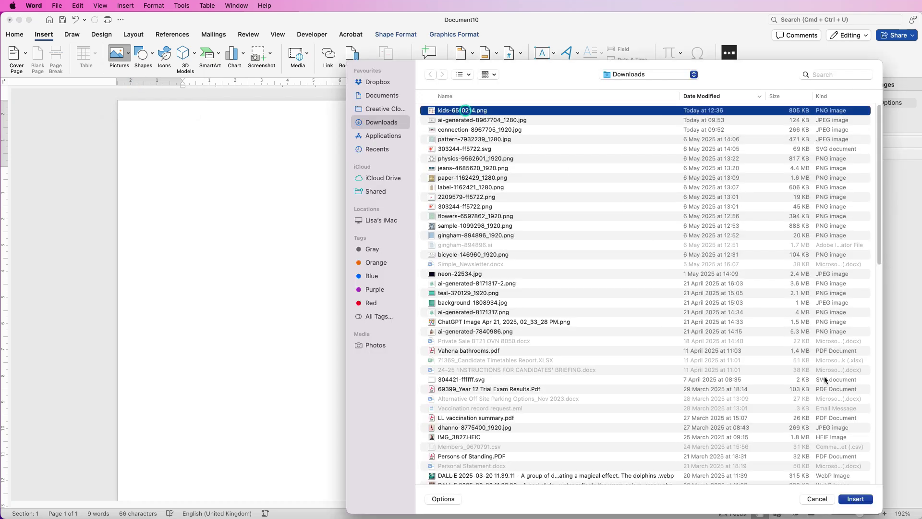
pyautogui.click(854, 500)
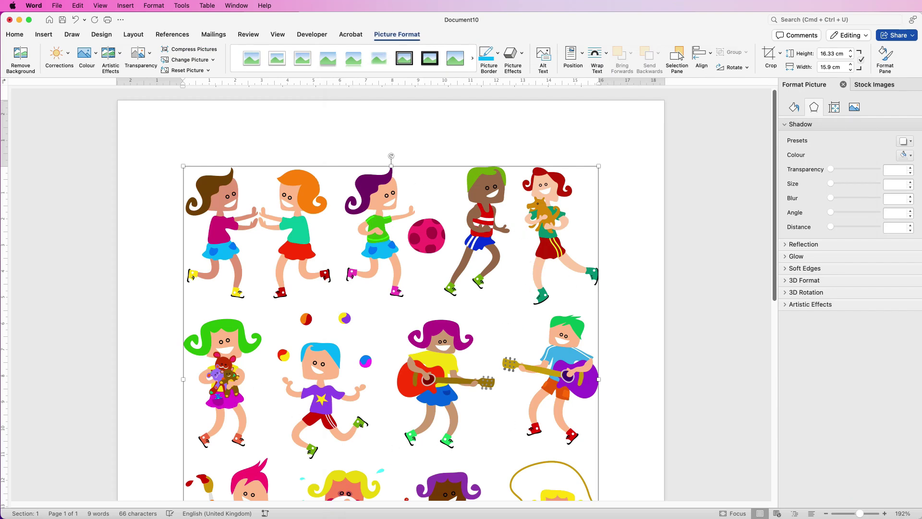
pyautogui.press('super+Tab')
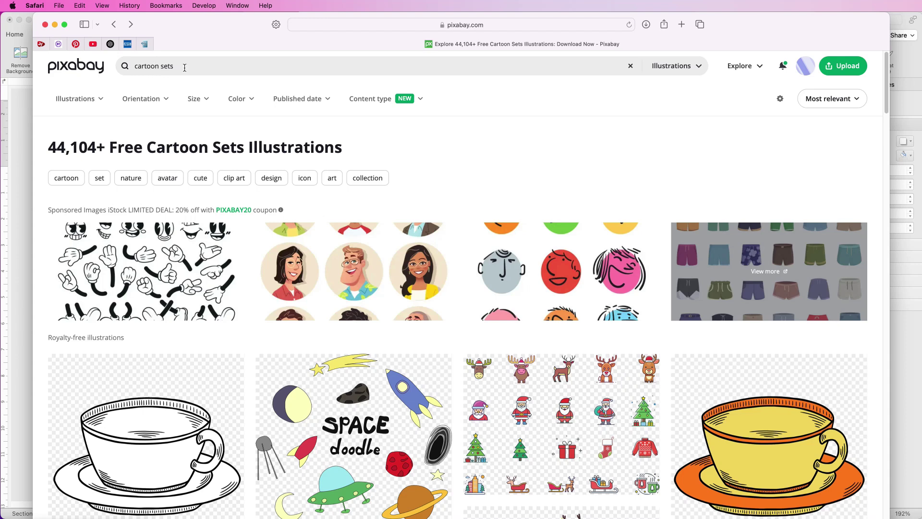
pyautogui.moveTo(886, 113); pyautogui.dragTo(883, 195)
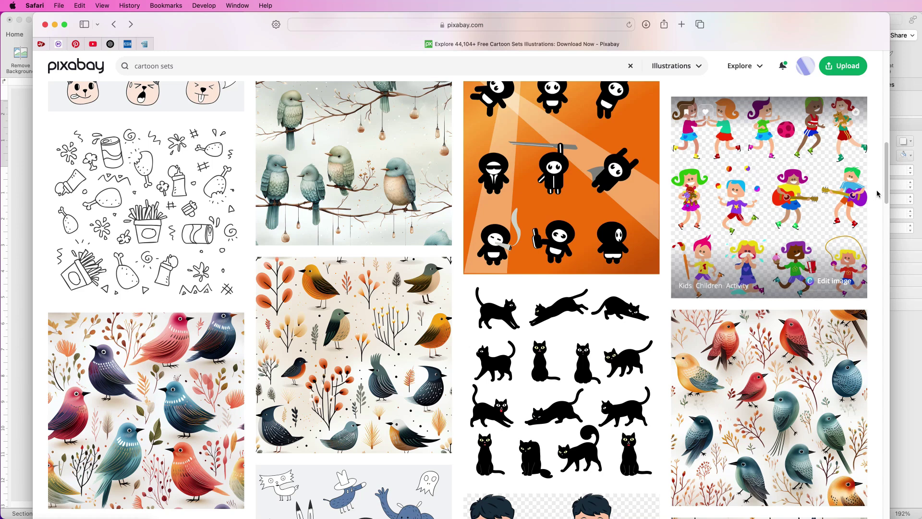
pyautogui.moveTo(887, 195); pyautogui.dragTo(888, 243)
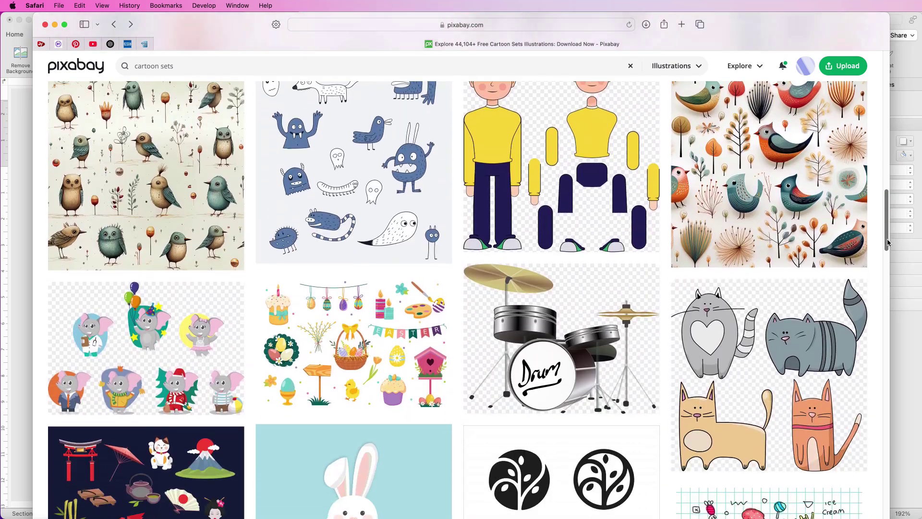
pyautogui.click(55, 24)
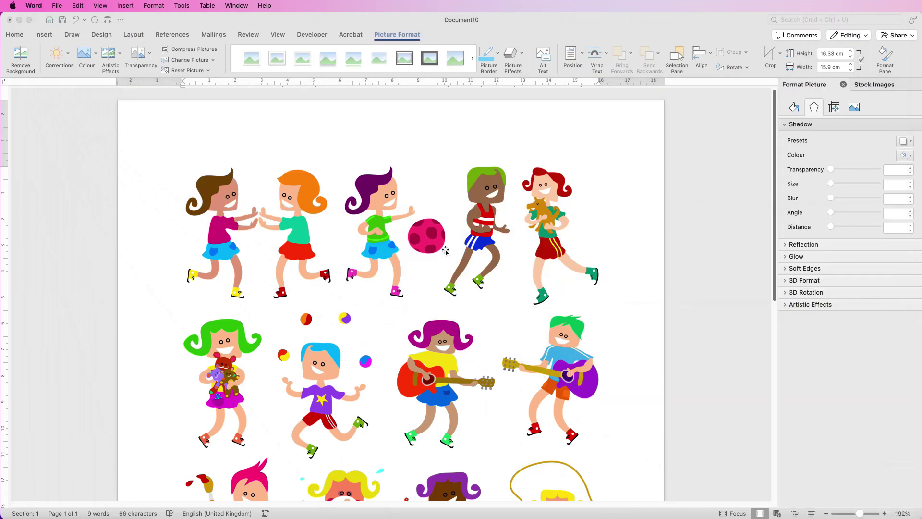
# Crop the kids picture to the painter boy at 5.36 × 4.35 cm and place a duplicate beside him.
pyautogui.click(447, 252)
pyautogui.moveTo(778, 287); pyautogui.dragTo(777, 349)
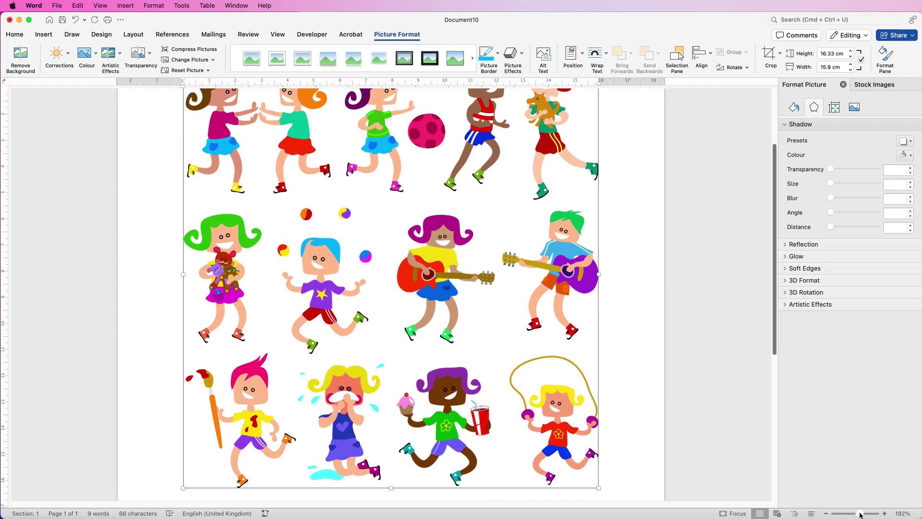
pyautogui.moveTo(860, 515); pyautogui.dragTo(858, 514)
pyautogui.scroll(3, 508, 153)
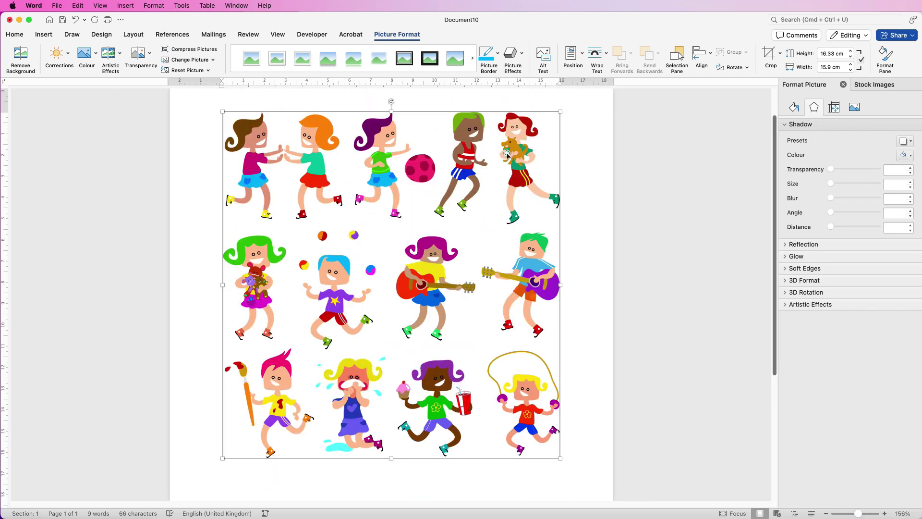
pyautogui.click(769, 53)
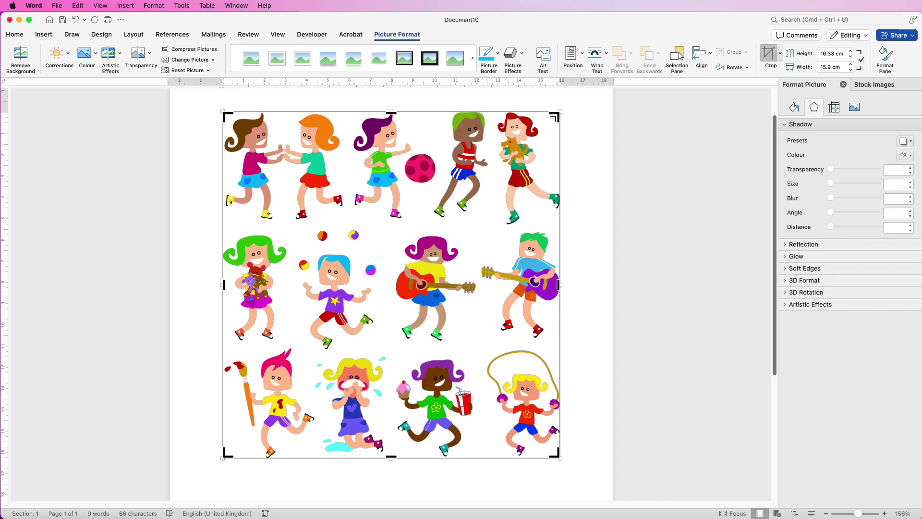
pyautogui.moveTo(557, 116); pyautogui.dragTo(545, 128)
pyautogui.moveTo(444, 201); pyautogui.dragTo(315, 345)
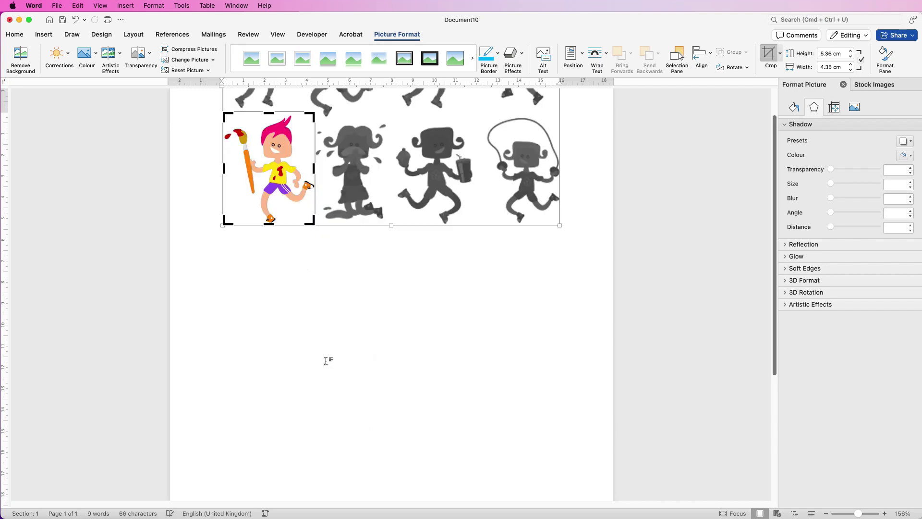
pyautogui.press('Escape')
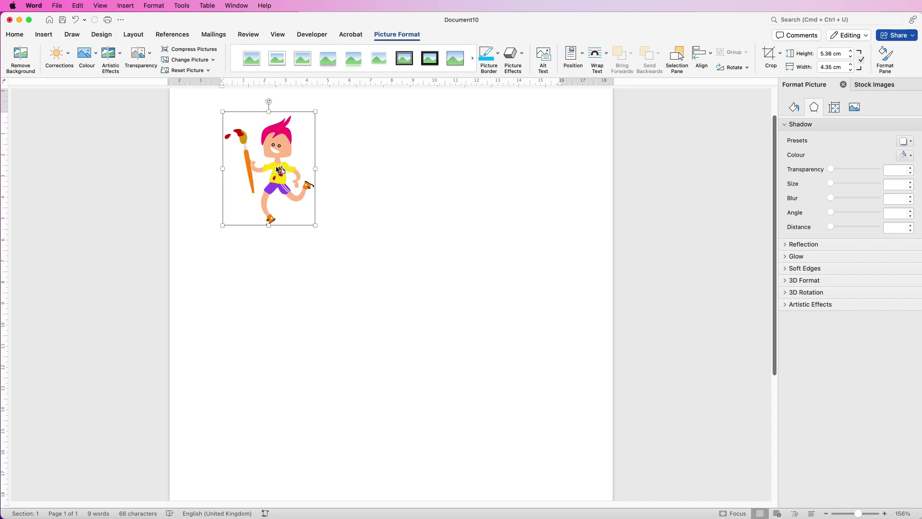
pyautogui.keyDown('alt'); pyautogui.moveTo(280, 172); pyautogui.dragTo(386, 308); pyautogui.keyUp('alt')
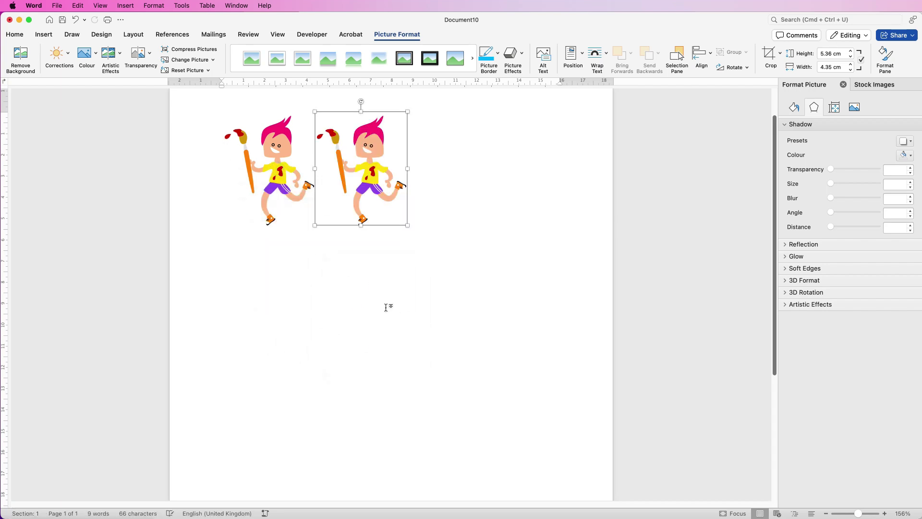
# Set both pictures to In Front of Text wrapping and move the copy down and right.
pyautogui.click(607, 54)
pyautogui.click(604, 147)
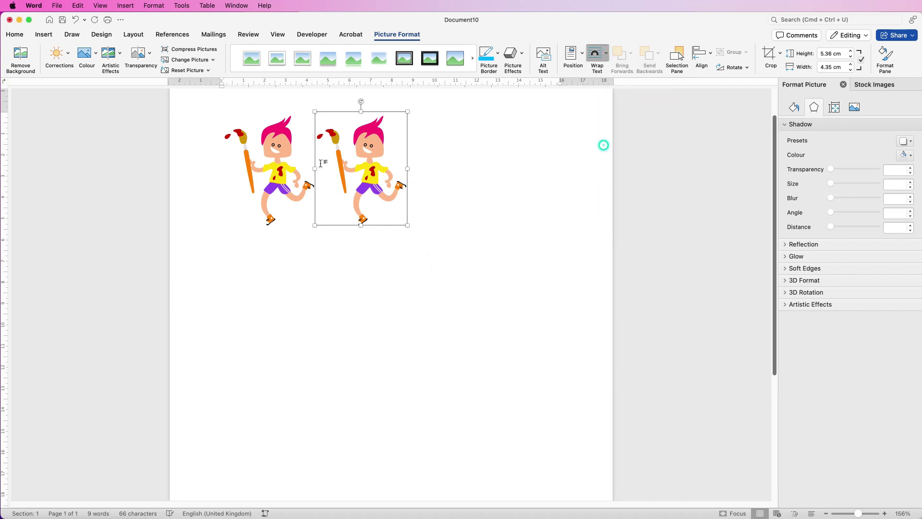
pyautogui.click(607, 54)
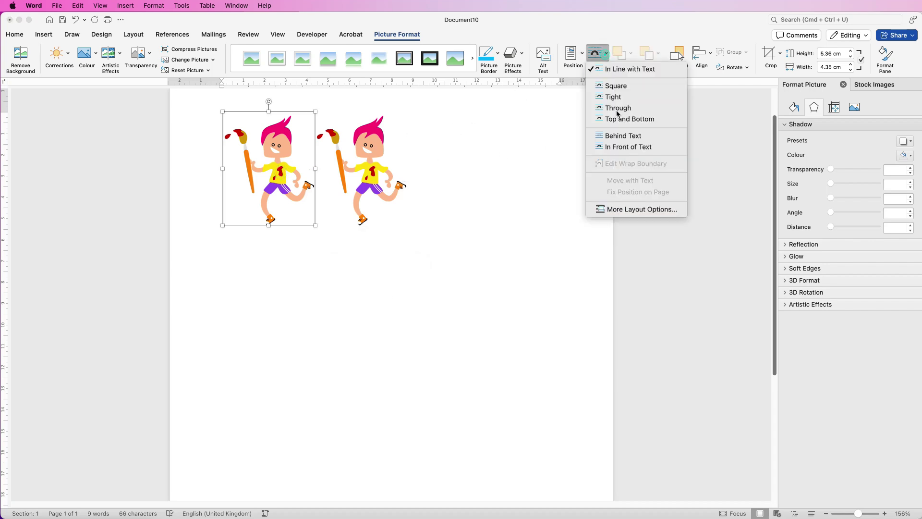
pyautogui.click(607, 144)
pyautogui.moveTo(368, 175); pyautogui.dragTo(398, 269)
# Re-crop the copy to show the juggling boy together with his balls.
pyautogui.click(770, 54)
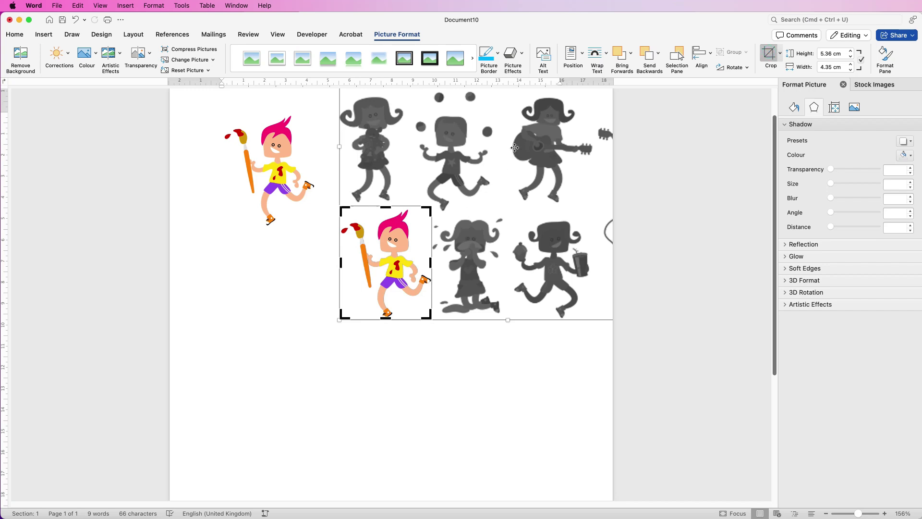
pyautogui.moveTo(505, 162); pyautogui.dragTo(442, 260)
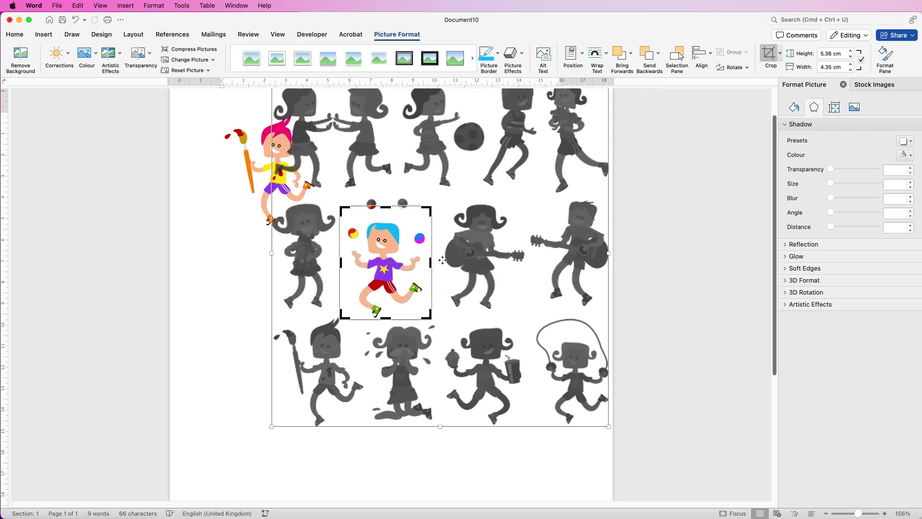
pyautogui.moveTo(389, 205); pyautogui.dragTo(389, 194)
pyautogui.press('Escape')
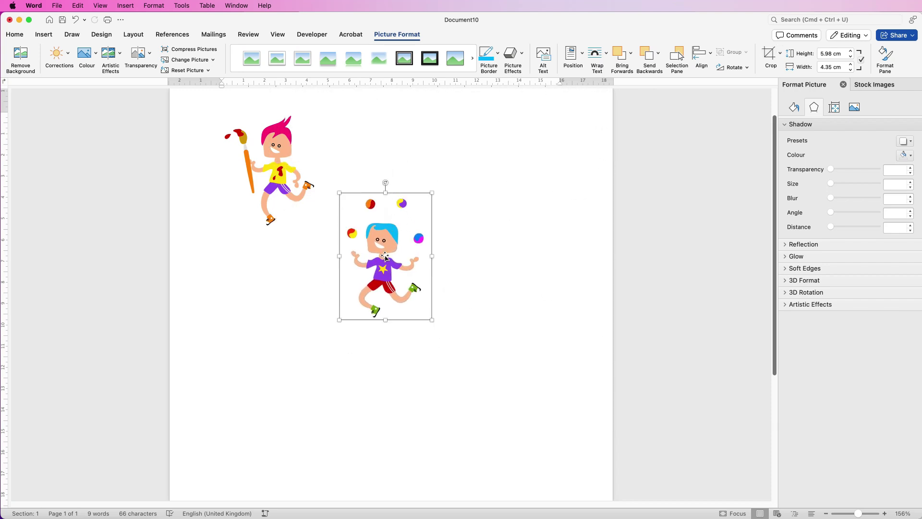
# Duplicate the juggler picture and position the juggler copies beside the painter.
pyautogui.moveTo(379, 254); pyautogui.dragTo(498, 247)
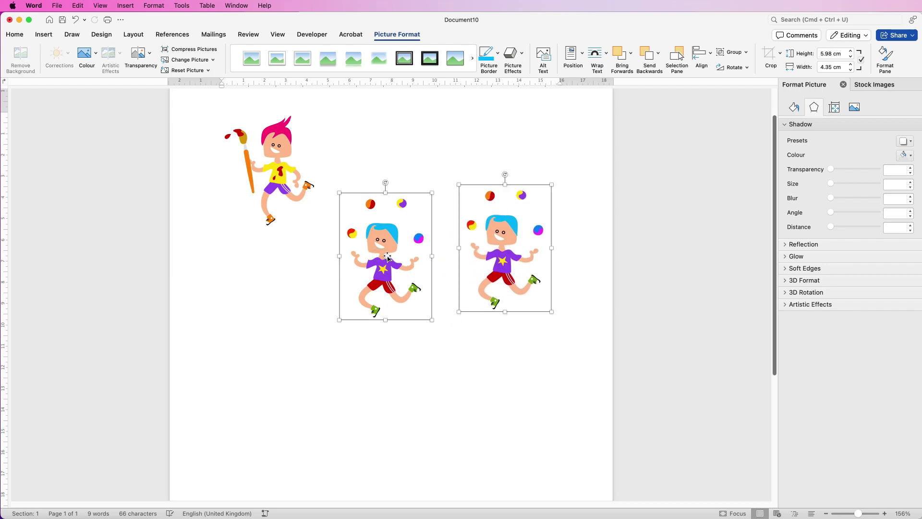
pyautogui.moveTo(356, 256); pyautogui.dragTo(305, 285)
pyautogui.click(377, 192)
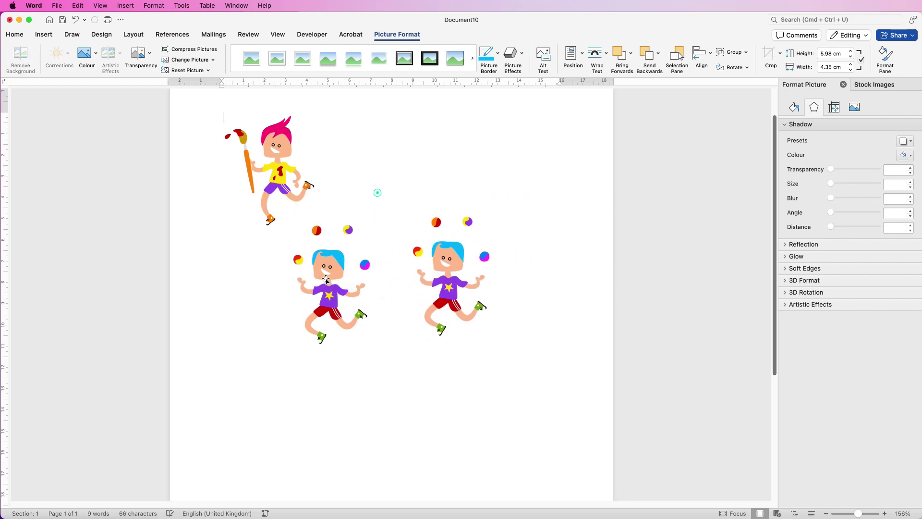
pyautogui.press('super+z')
pyautogui.moveTo(332, 153); pyautogui.dragTo(336, 168)
pyautogui.click(452, 289)
pyautogui.click(769, 57)
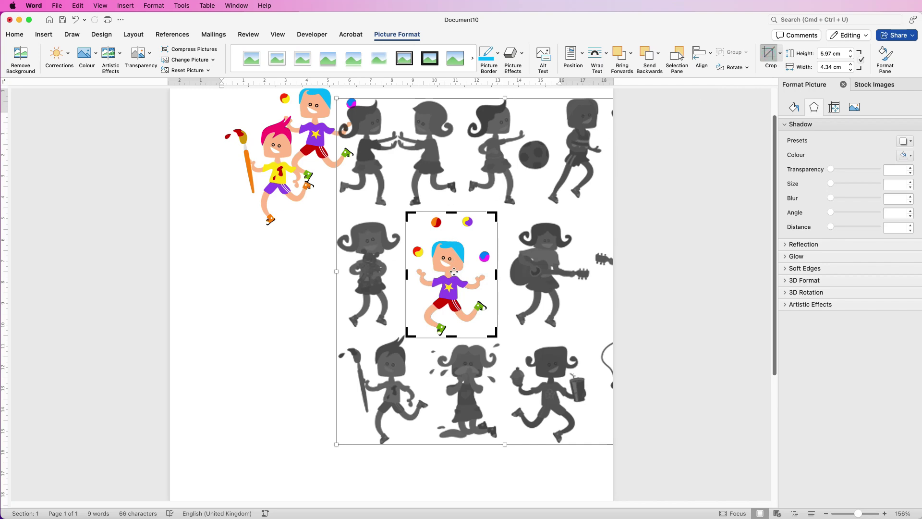
# Re-crop the copies to show the ball girl, guitar girl and jump-rope girl.
pyautogui.moveTo(451, 276); pyautogui.dragTo(433, 281)
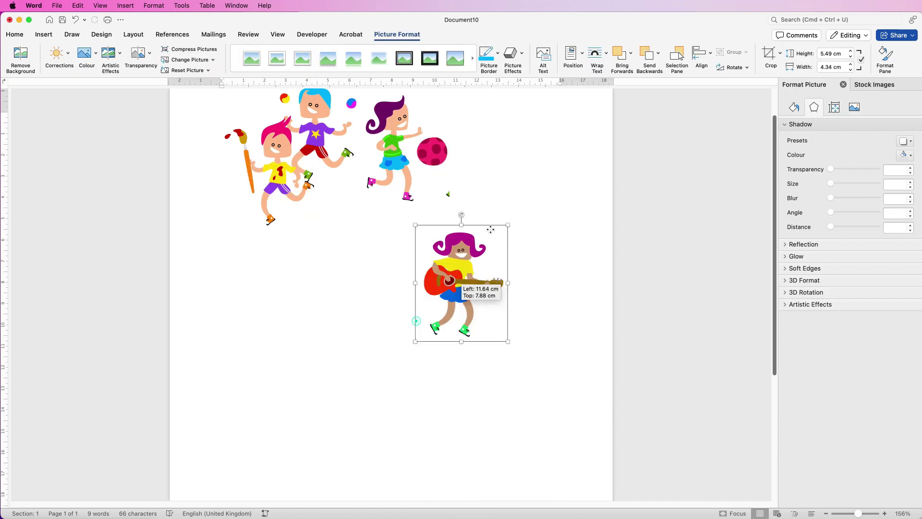
pyautogui.scroll(3, 433, 281)
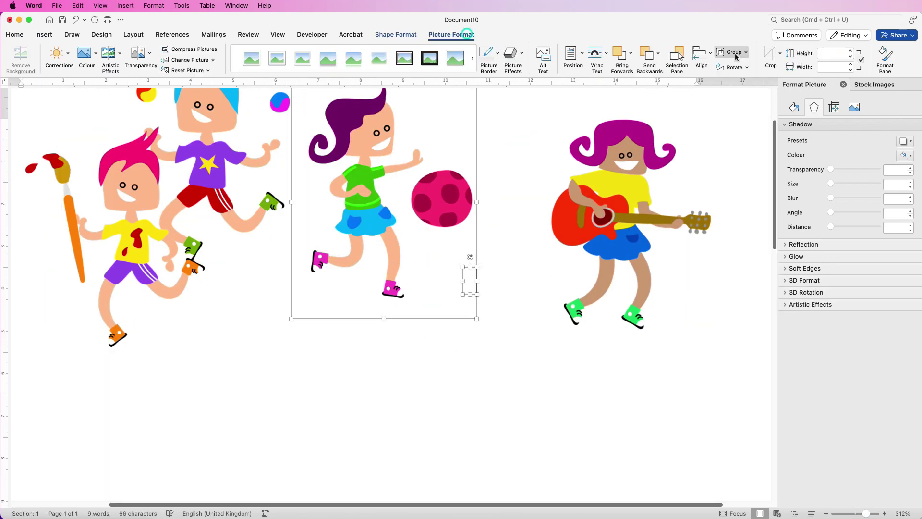
pyautogui.scroll(-3, 533, 216)
pyautogui.click(533, 216)
pyautogui.press('super+v')
pyautogui.moveTo(385, 365); pyautogui.dragTo(326, 260)
pyautogui.press('Escape')
pyautogui.moveTo(386, 303); pyautogui.dragTo(417, 308)
# Shrink the guitar girl picture and spread the kids into a loose row.
pyautogui.click(585, 161)
pyautogui.moveTo(585, 161); pyautogui.dragTo(550, 197)
pyautogui.click(388, 176)
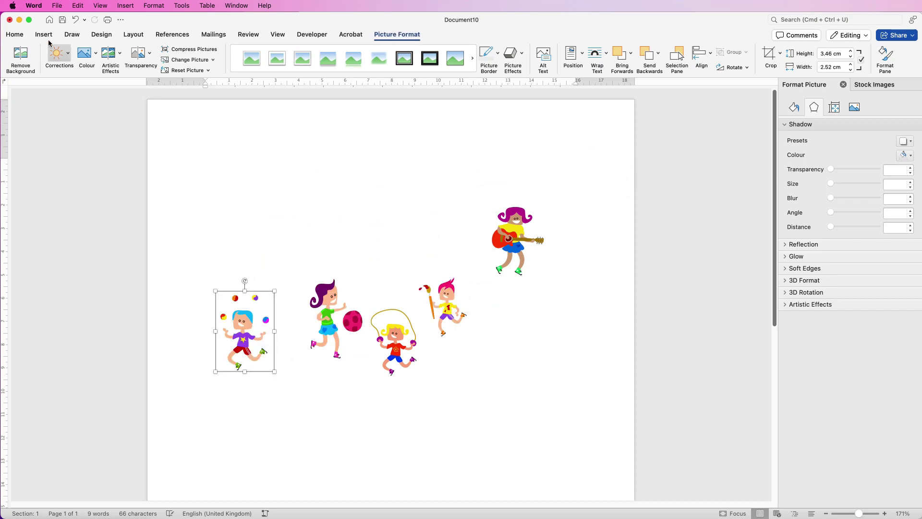
# Draw a 4.78 cm teal Diamond shape above the juggling child.
pyautogui.click(44, 34)
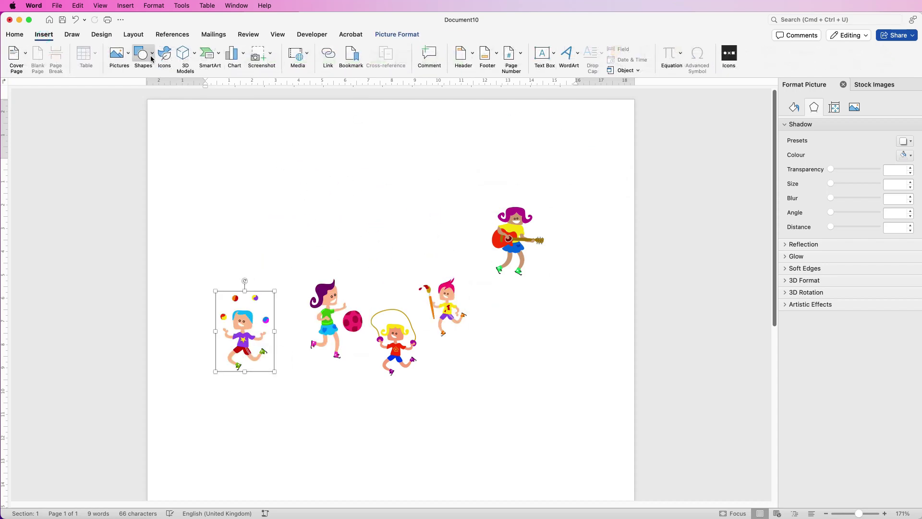
pyautogui.click(152, 58)
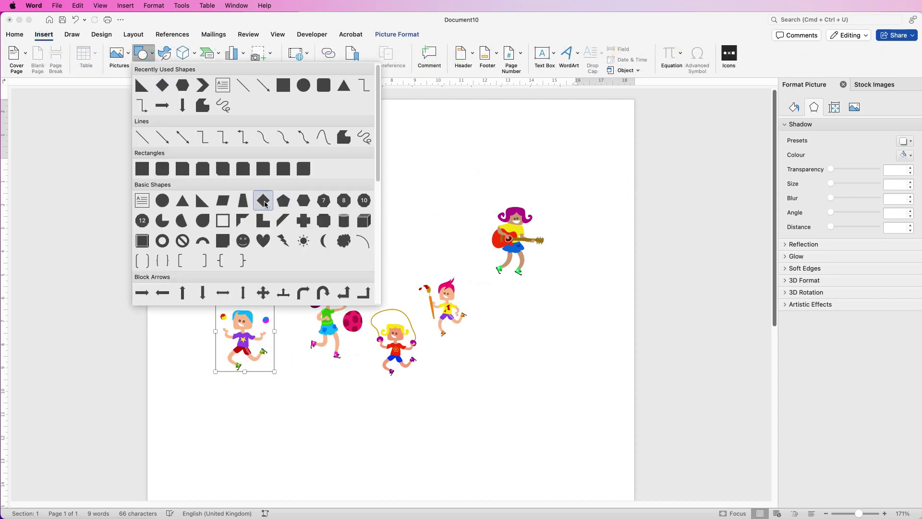
pyautogui.click(263, 201)
pyautogui.moveTo(230, 142); pyautogui.dragTo(329, 259)
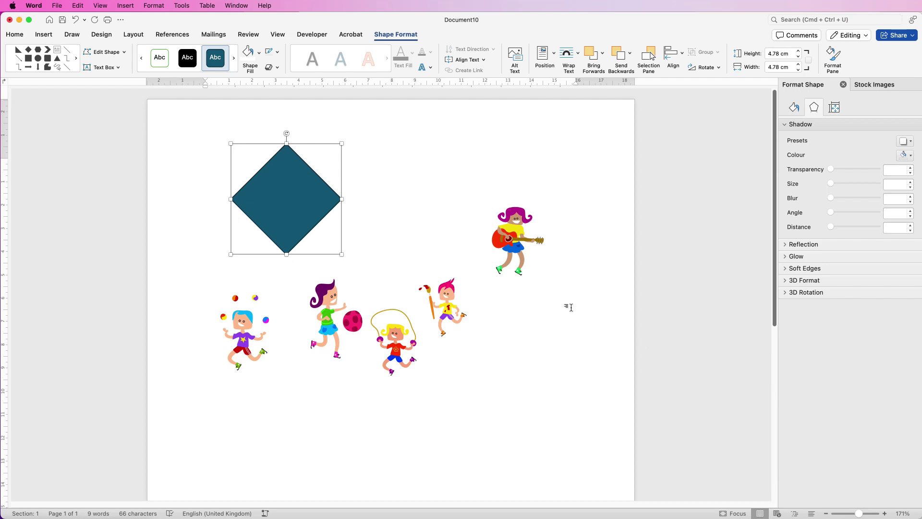
pyautogui.scroll(5, 270, 204)
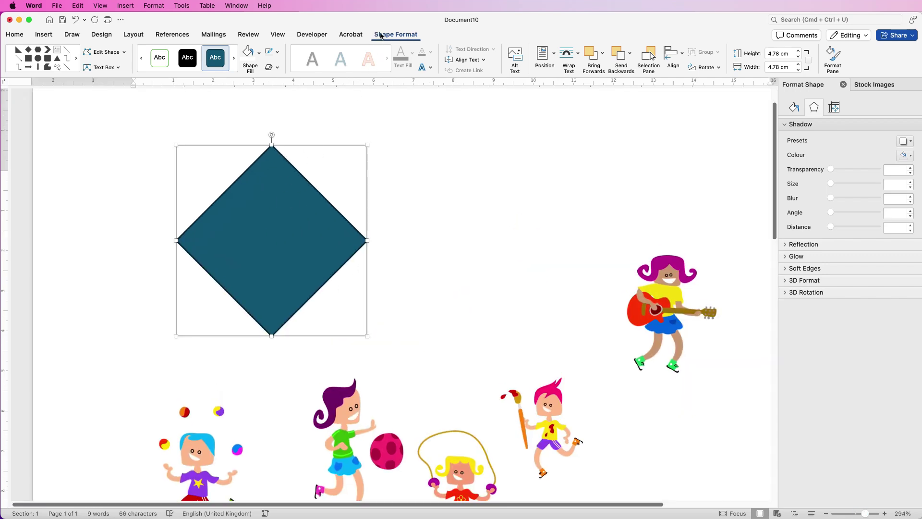
# Give the diamond No Fill and a lighter purple outline based on the girl's sampled hair colour.
pyautogui.click(259, 53)
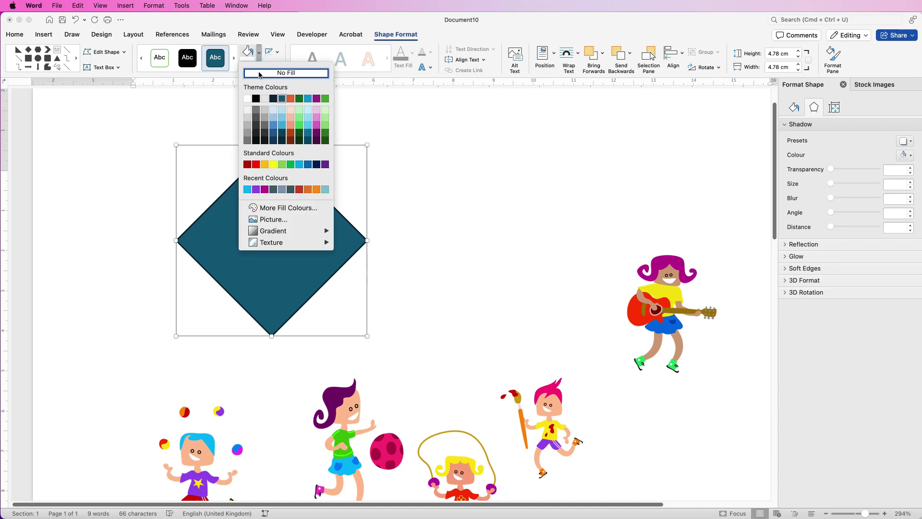
pyautogui.click(259, 73)
pyautogui.click(279, 53)
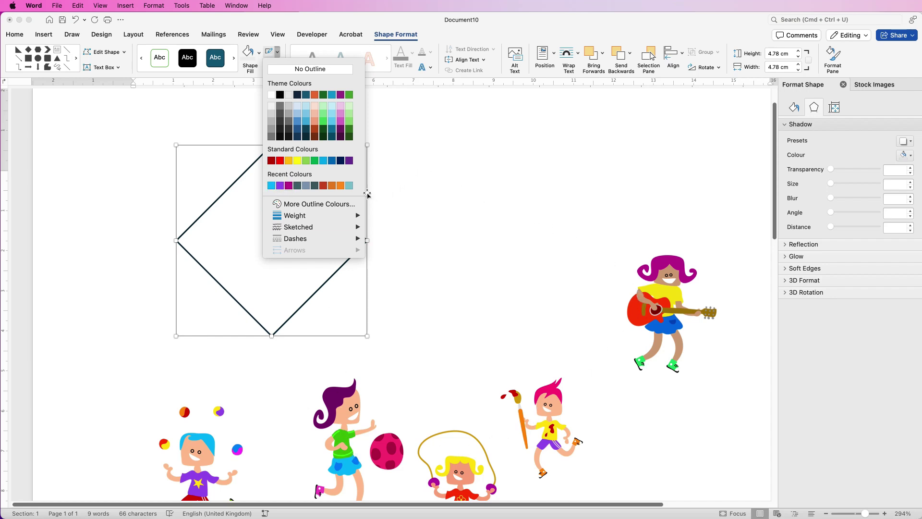
pyautogui.click(307, 205)
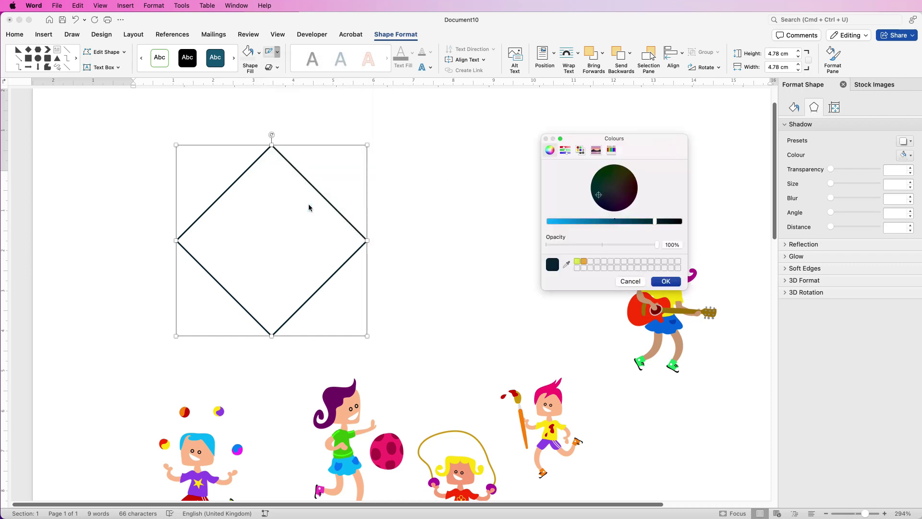
pyautogui.moveTo(654, 223); pyautogui.dragTo(555, 218)
pyautogui.moveTo(599, 195); pyautogui.dragTo(617, 179)
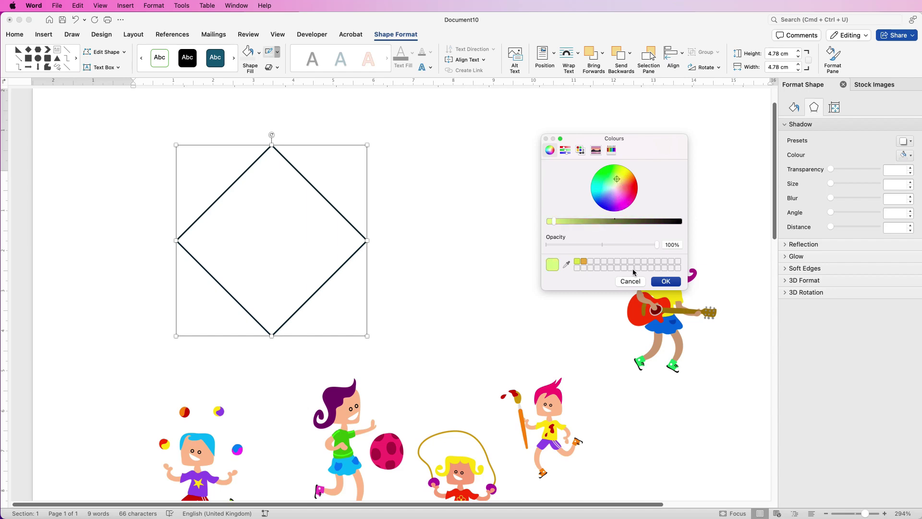
pyautogui.click(566, 263)
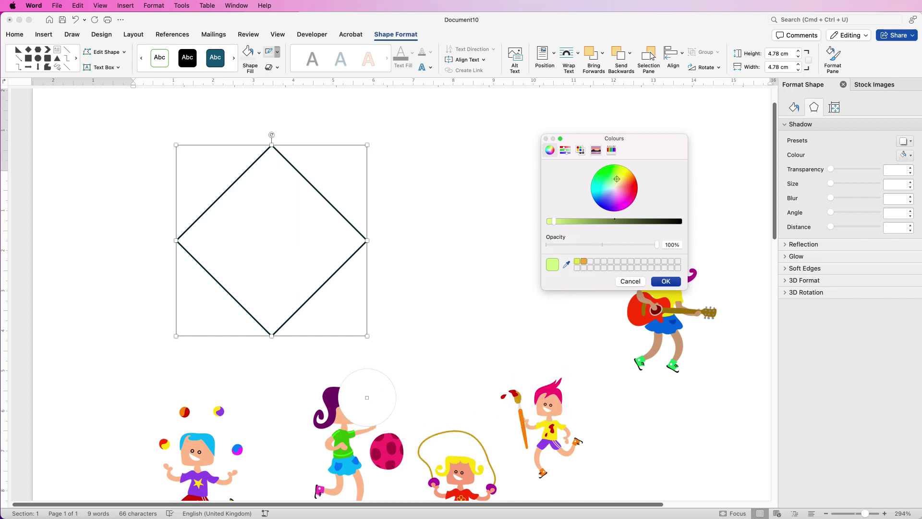
pyautogui.click(333, 400)
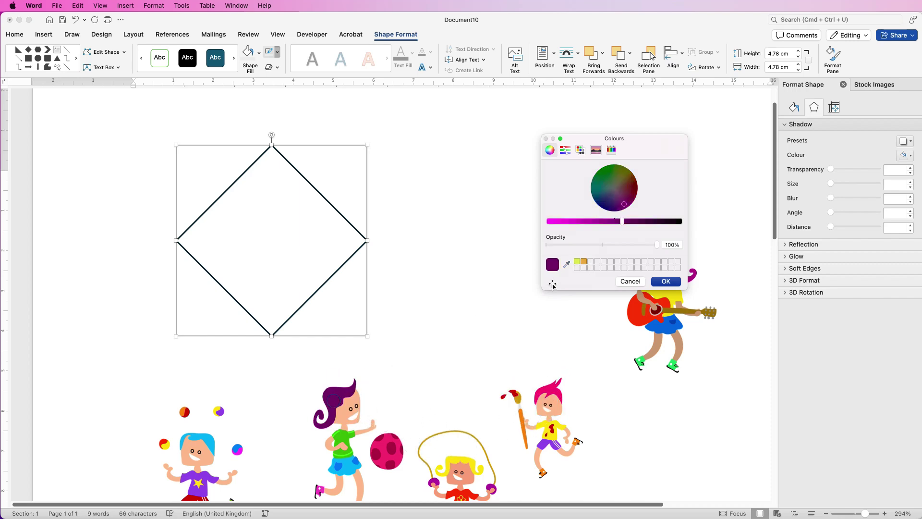
pyautogui.click(672, 284)
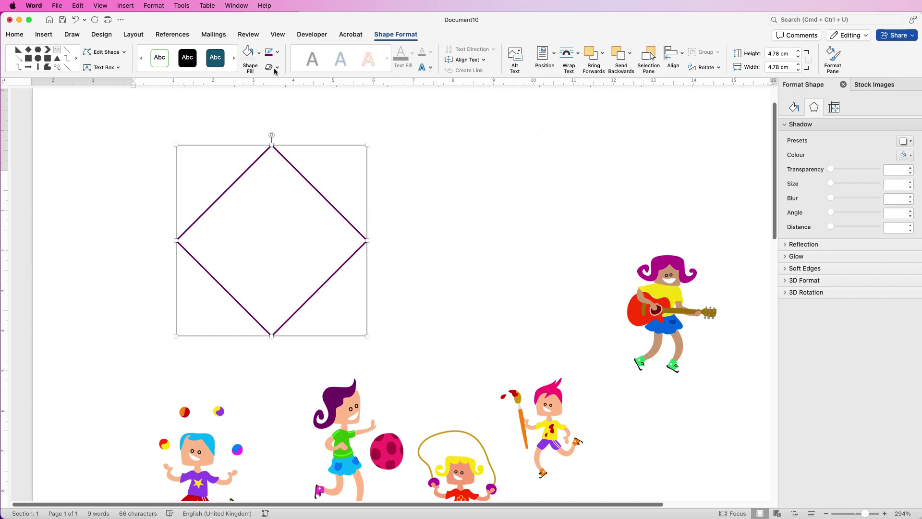
pyautogui.click(278, 51)
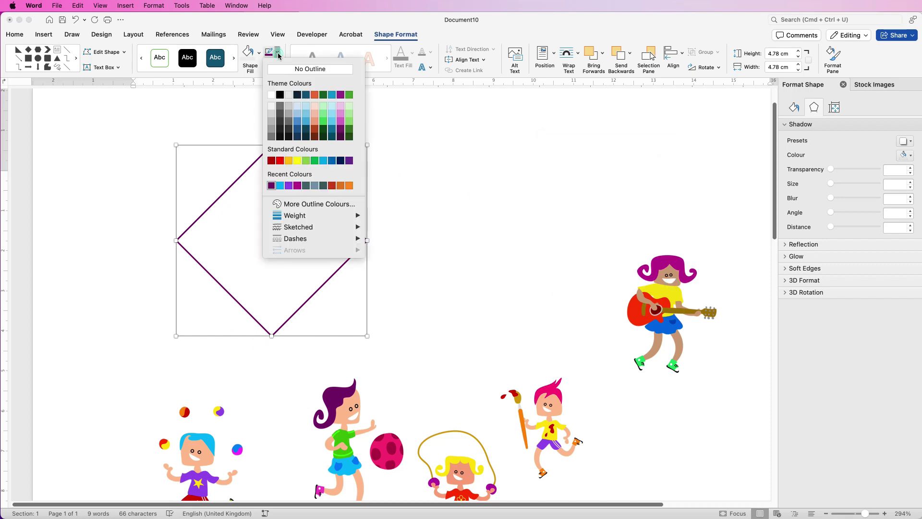
pyautogui.click(297, 186)
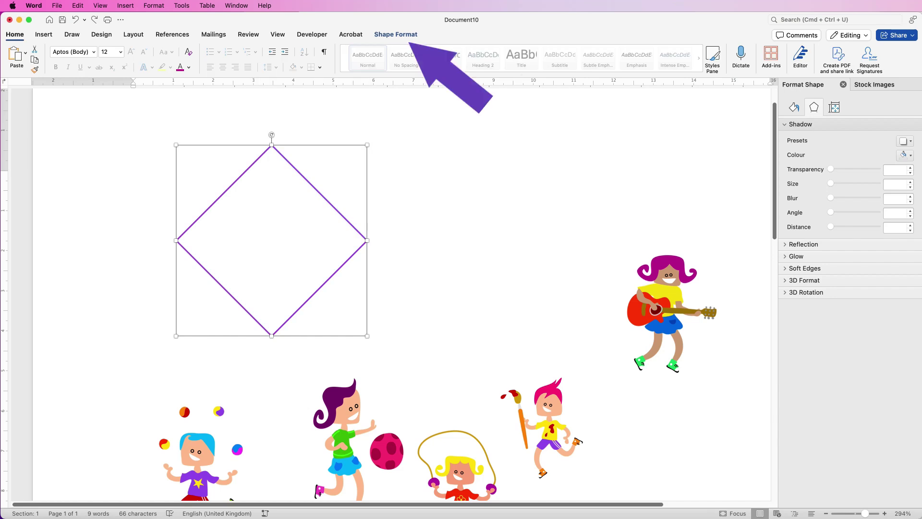
# Set the diamond's height to 5.7 cm.
pyautogui.click(396, 34)
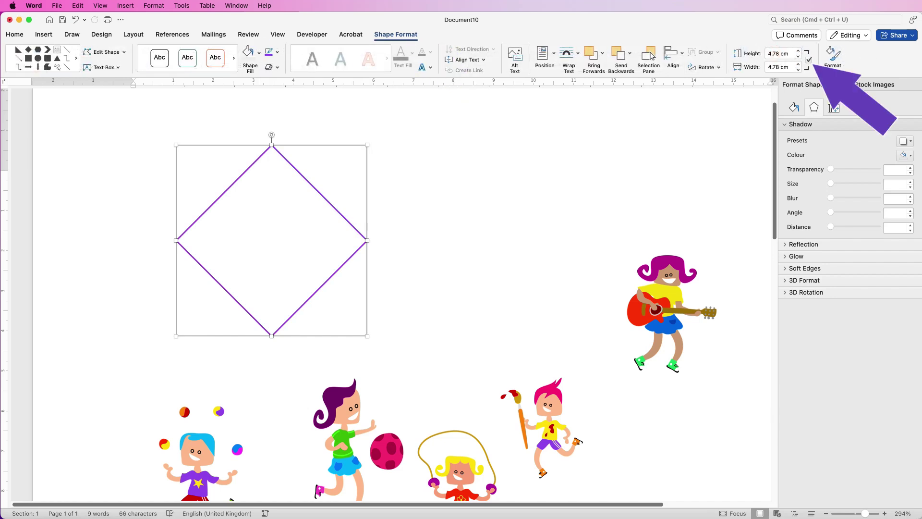
pyautogui.click(778, 53)
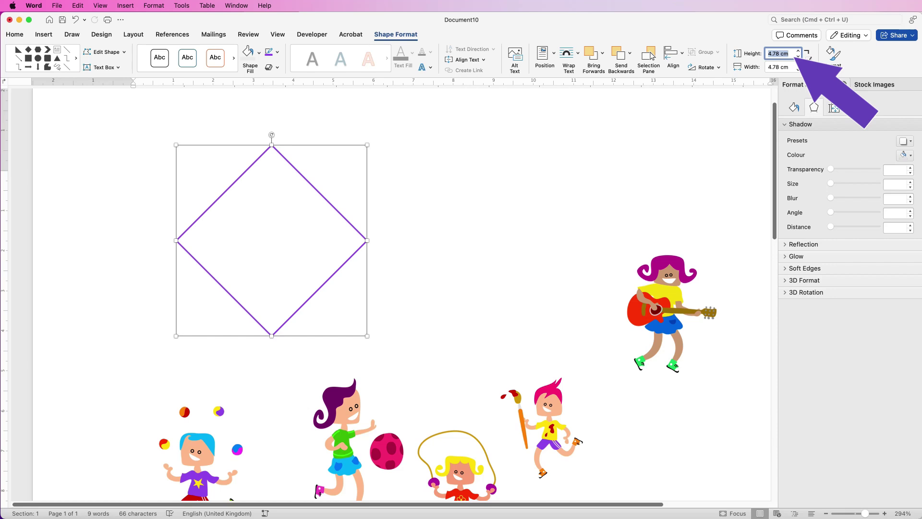
pyautogui.write('5.7')
pyautogui.press('Return')
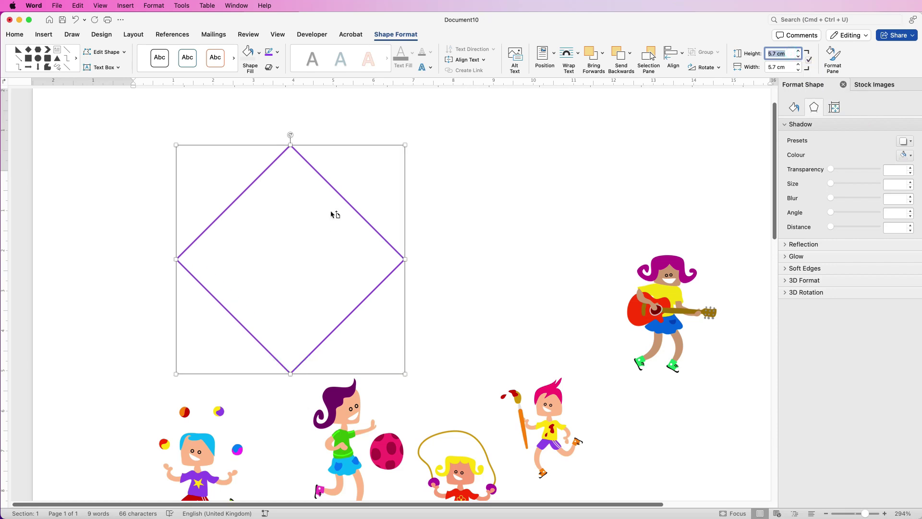
# Duplicate the diamond into five overlapping copies and spread them across the page.
pyautogui.moveTo(339, 192); pyautogui.dragTo(597, 156)
pyautogui.moveTo(484, 179); pyautogui.dragTo(368, 356)
pyautogui.click(148, 248)
pyautogui.click(358, 214)
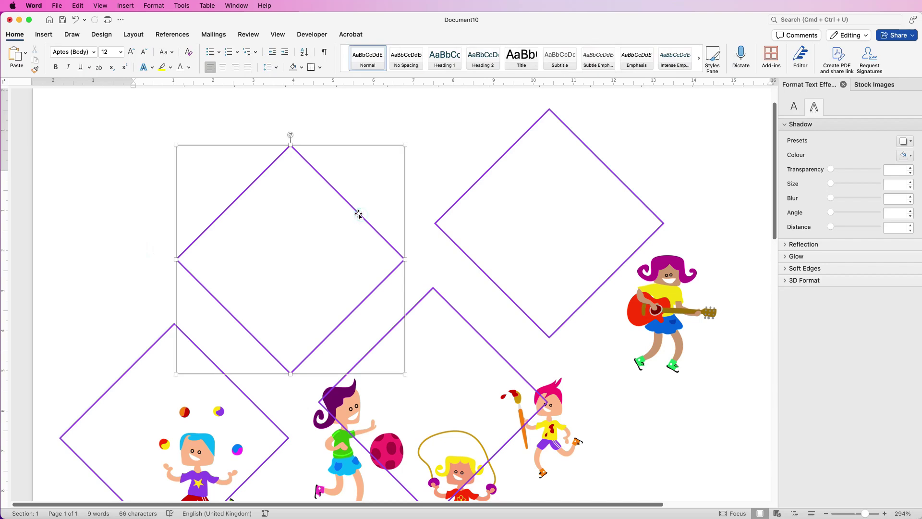
pyautogui.moveTo(374, 229); pyautogui.dragTo(749, 339)
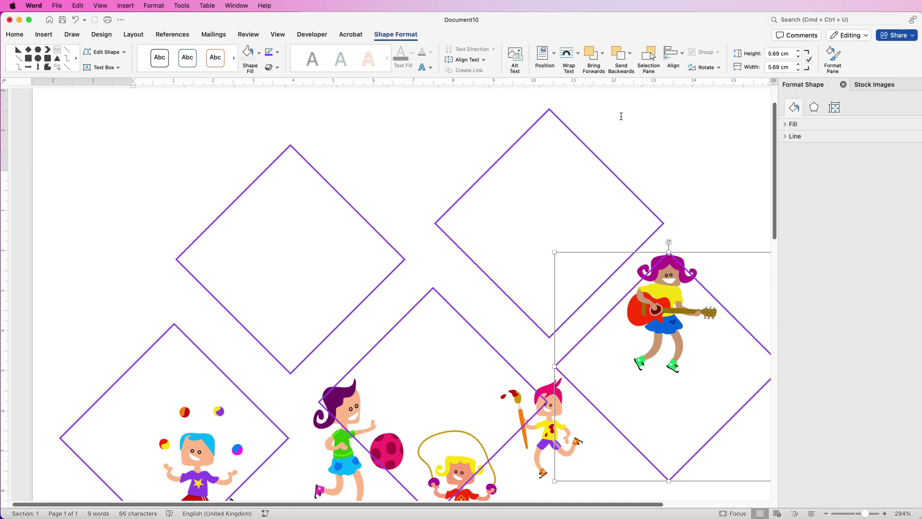
# Identify the diamonds in the Selection Pane and collapse Group 13 and Group 10.
pyautogui.click(648, 57)
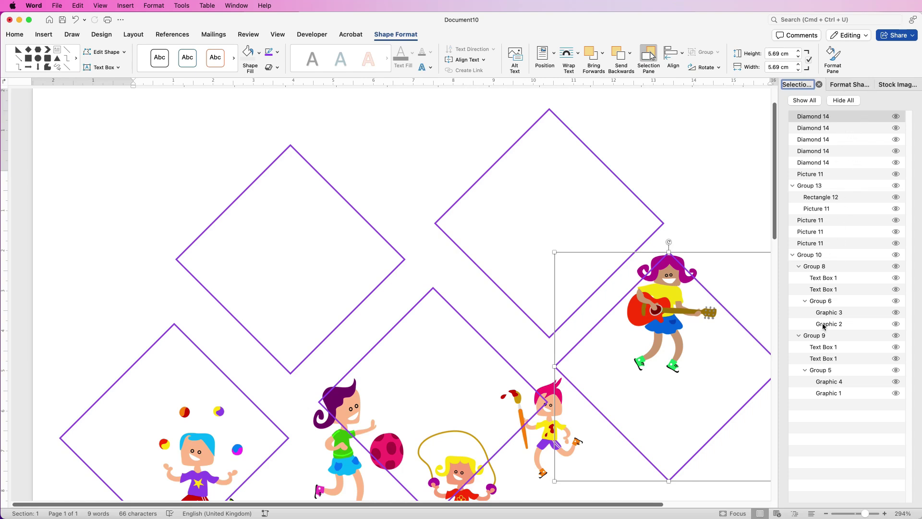
pyautogui.click(896, 117)
pyautogui.click(896, 117)
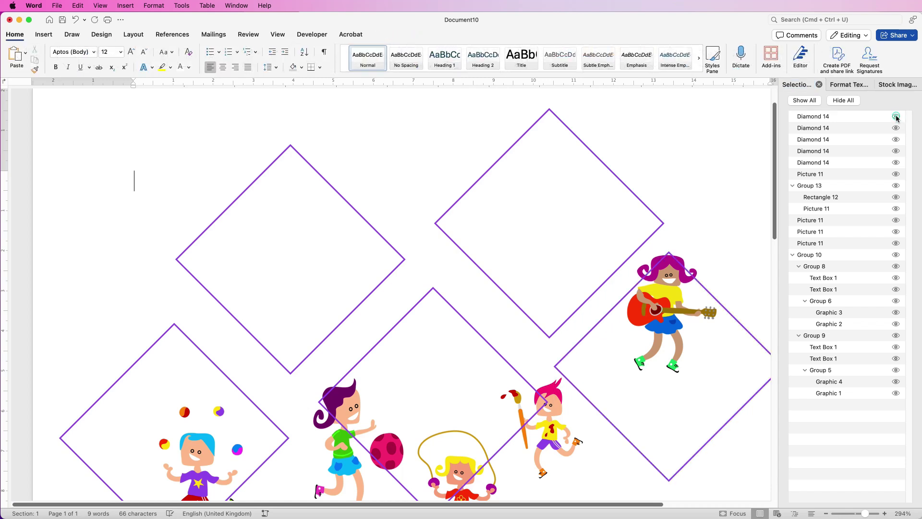
pyautogui.click(896, 128)
pyautogui.click(896, 128)
pyautogui.click(896, 139)
pyautogui.click(897, 139)
pyautogui.click(792, 186)
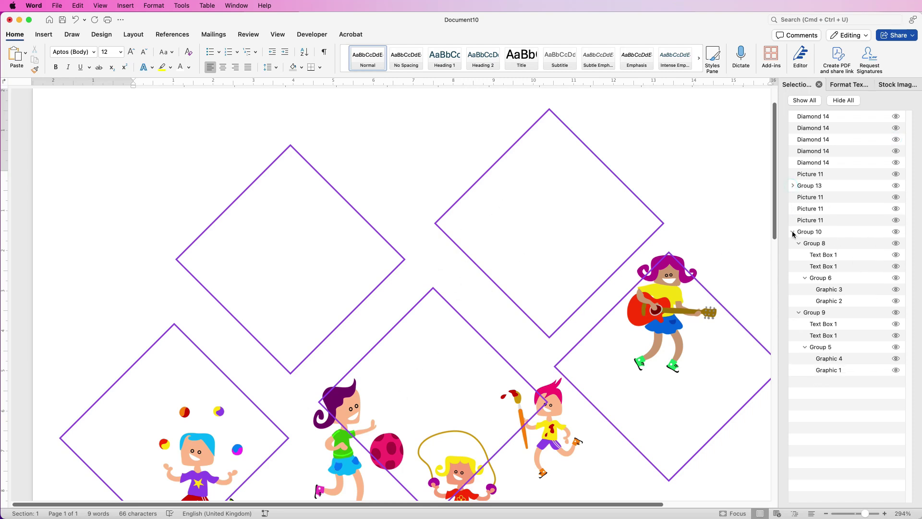
pyautogui.click(793, 232)
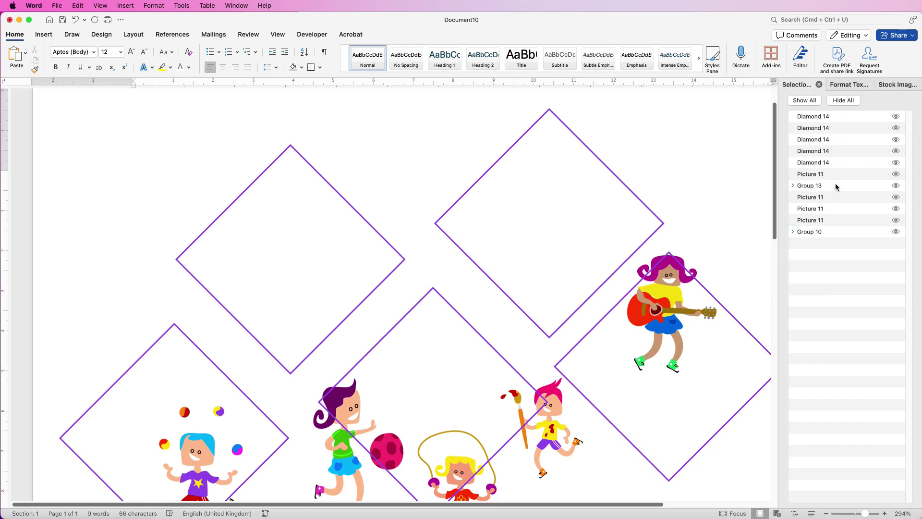
# Send Group 13 further back and reposition the upper-right and guitar-girl diamonds.
pyautogui.moveTo(835, 185); pyautogui.dragTo(837, 201)
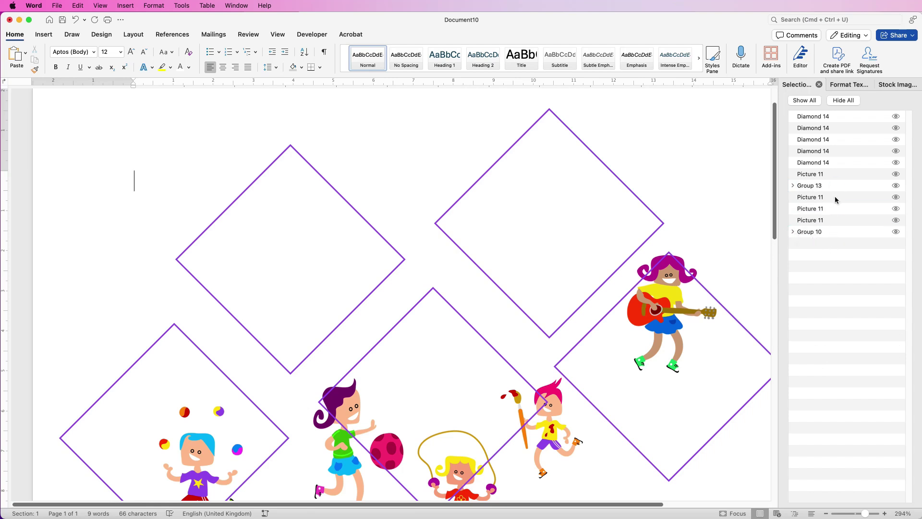
pyautogui.click(895, 174)
pyautogui.click(896, 176)
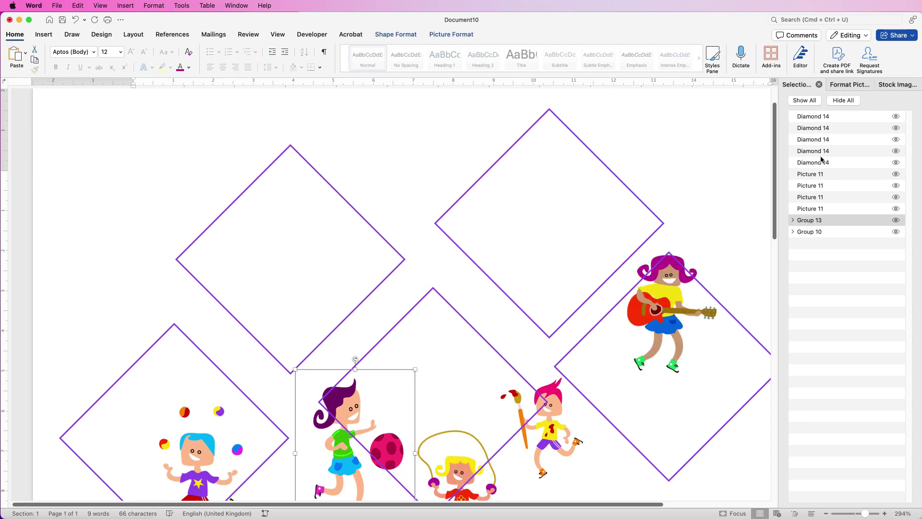
pyautogui.moveTo(663, 313); pyautogui.dragTo(504, 188)
pyautogui.click(670, 311)
pyautogui.doubleClick(664, 289)
pyautogui.moveTo(651, 244); pyautogui.dragTo(646, 223)
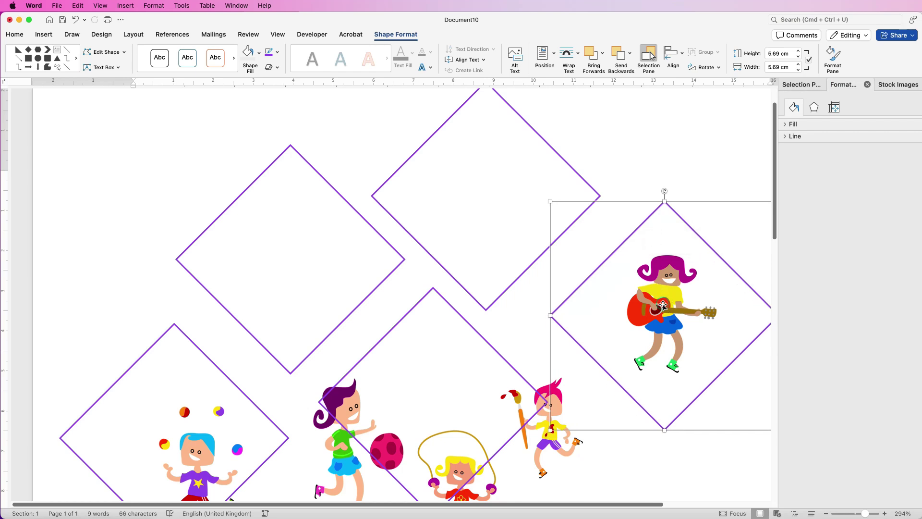
# Enlarge the guitar-girl picture and centre it inside Diamond 14 on the right.
pyautogui.click(806, 85)
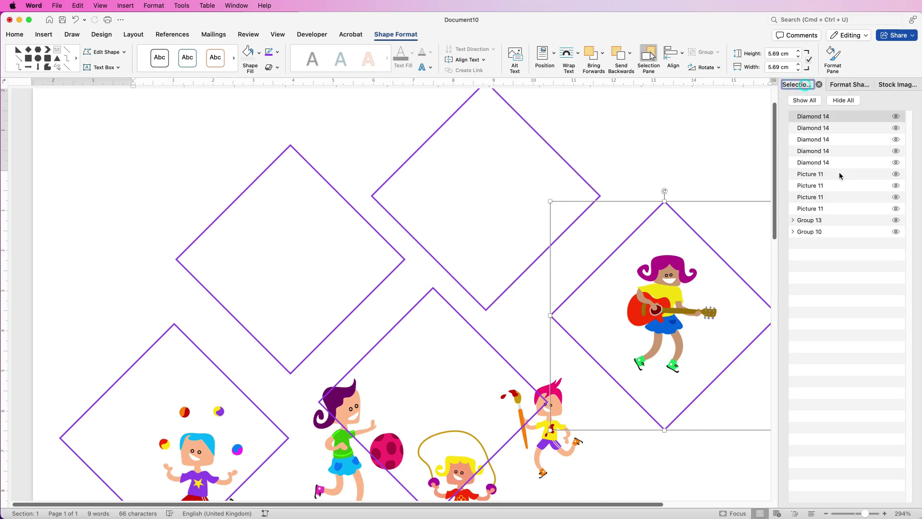
pyautogui.click(897, 187)
pyautogui.click(897, 187)
pyautogui.click(859, 187)
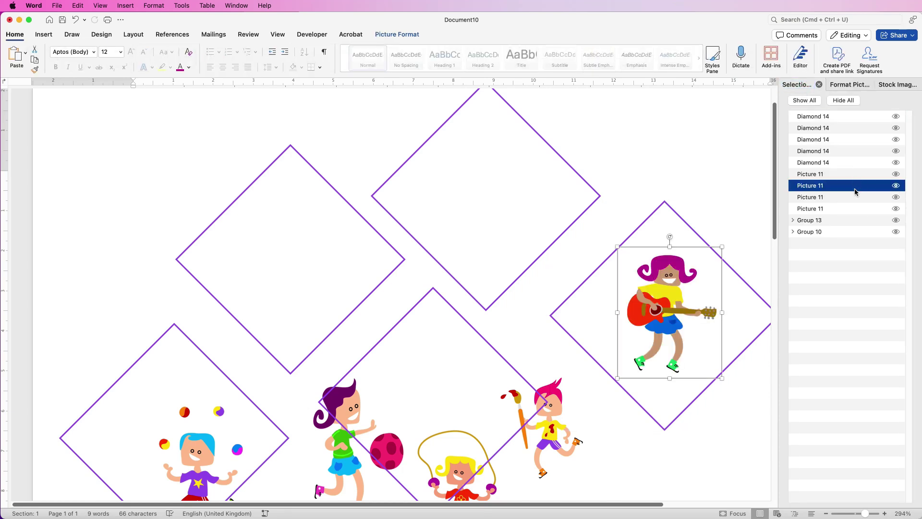
pyautogui.moveTo(722, 247); pyautogui.dragTo(739, 228)
pyautogui.moveTo(677, 300); pyautogui.dragTo(683, 285)
pyautogui.click(670, 318)
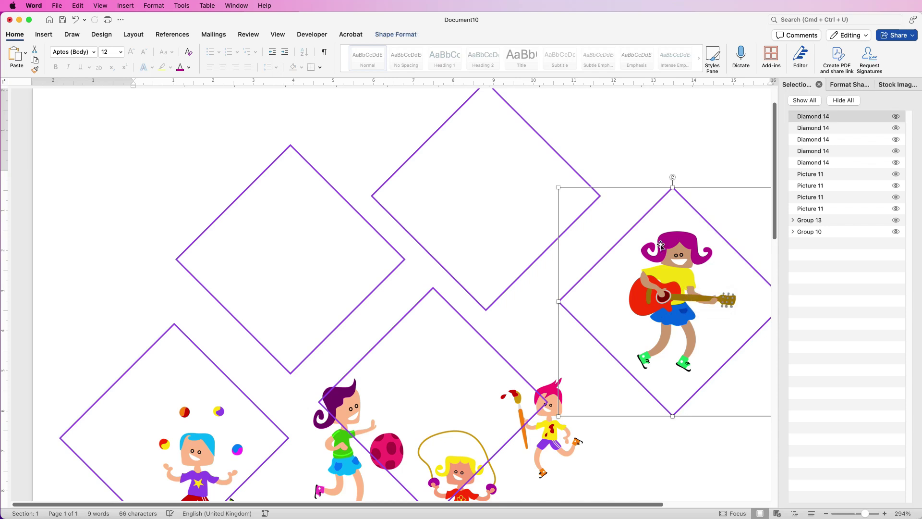
pyautogui.click(850, 118)
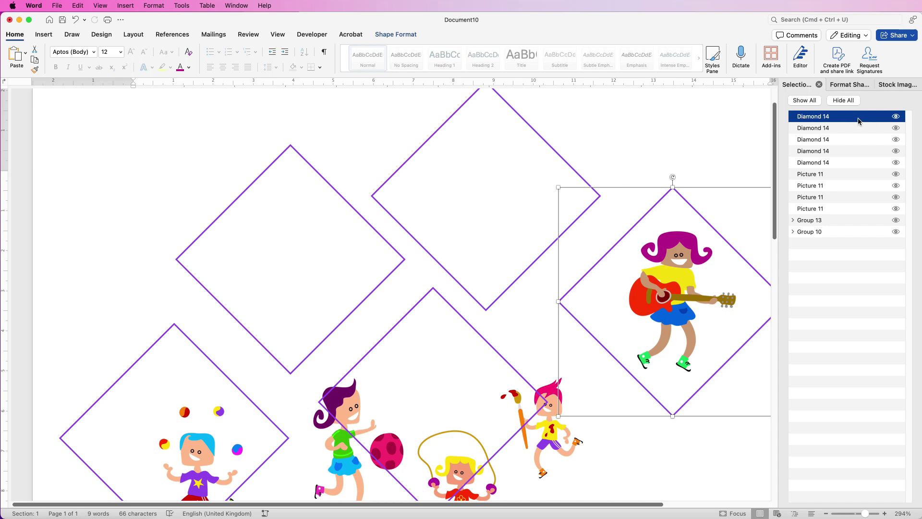
# Group the guitar-girl picture with its purple diamond and shift the group up and right.
pyautogui.click(896, 174)
pyautogui.click(896, 174)
pyautogui.click(896, 186)
pyautogui.click(897, 185)
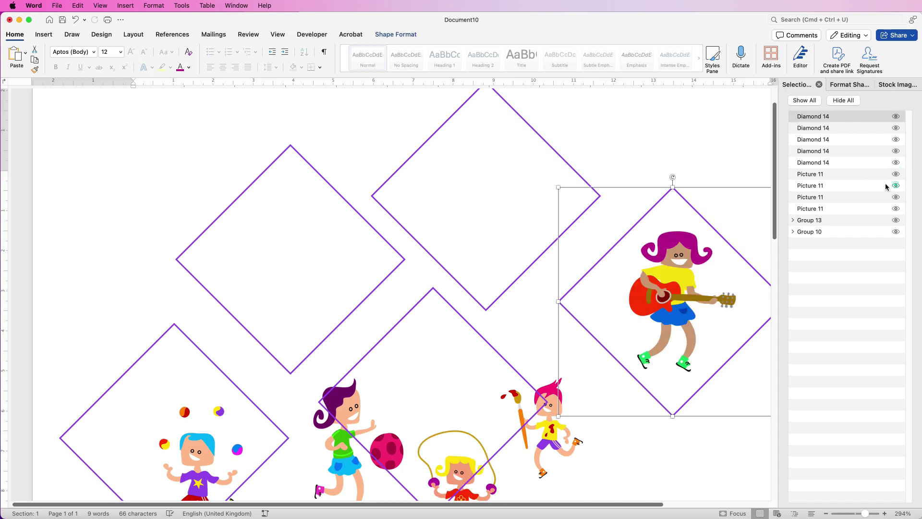
pyautogui.keyDown('super'); pyautogui.click(845, 186); pyautogui.keyUp('super')
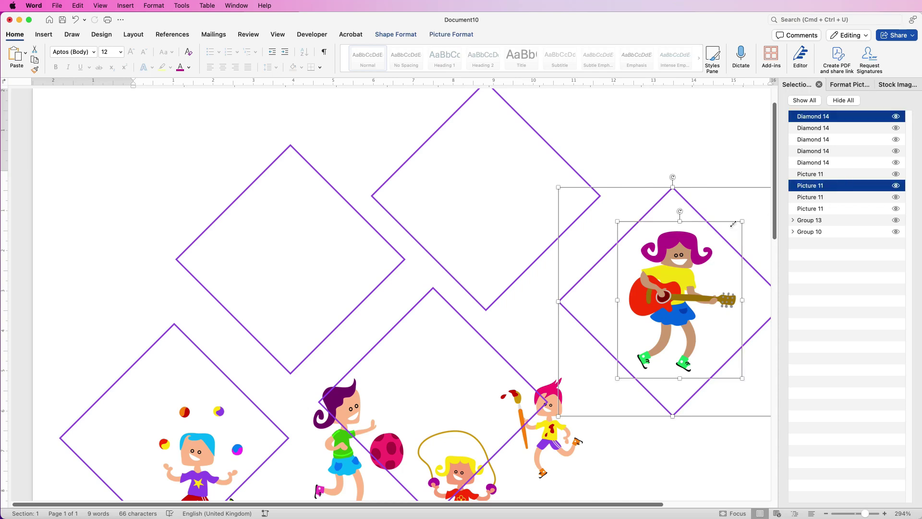
pyautogui.click(451, 35)
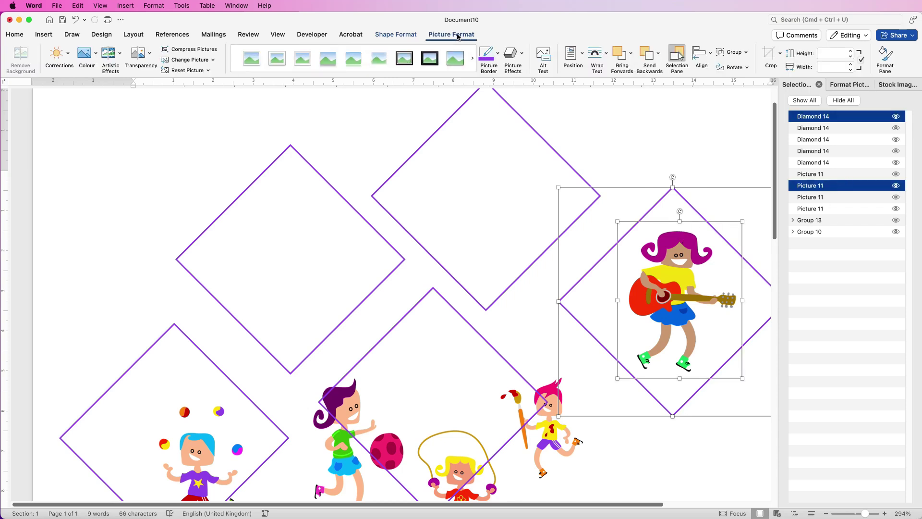
pyautogui.click(745, 52)
pyautogui.click(737, 67)
pyautogui.hscroll(3, 721, 204)
pyautogui.moveTo(558, 288); pyautogui.dragTo(614, 284)
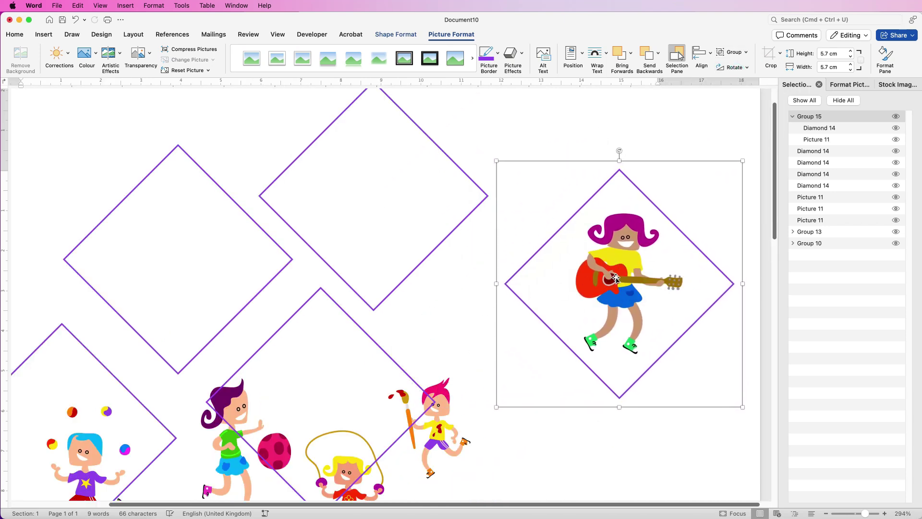
# Fit the enlarged painter-boy picture inside the top diamond.
pyautogui.moveTo(438, 431)
pyautogui.mouseDown()
pyautogui.moveTo(444, 293)
pyautogui.moveTo(369, 173)
pyautogui.mouseUp()
pyautogui.moveTo(404, 223); pyautogui.dragTo(446, 277)
pyautogui.moveTo(396, 205)
pyautogui.mouseDown()
pyautogui.moveTo(389, 205)
pyautogui.moveTo(413, 206)
pyautogui.moveTo(404, 205)
pyautogui.mouseUp()
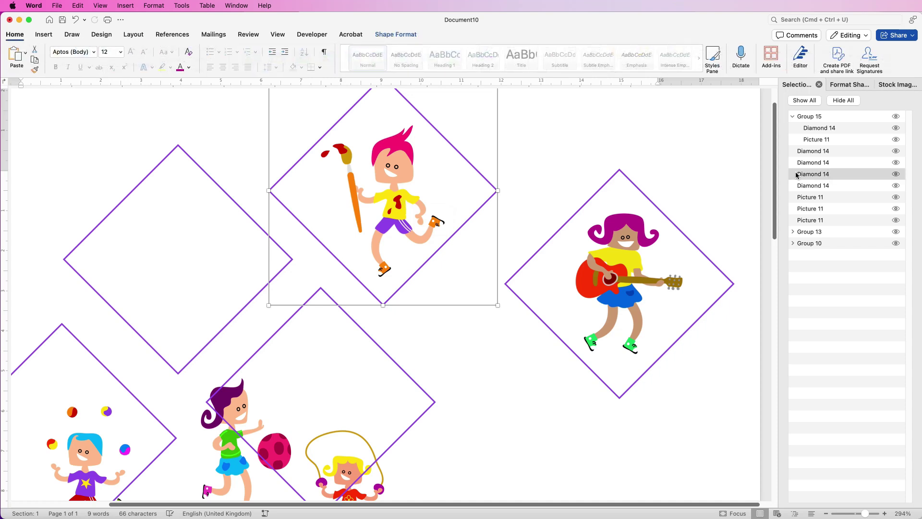
# Group the painter-boy picture with its purple diamond.
pyautogui.click(896, 197)
pyautogui.click(895, 198)
pyautogui.click(896, 209)
pyautogui.click(895, 209)
pyautogui.keyDown('super'); pyautogui.click(846, 209); pyautogui.keyUp('super')
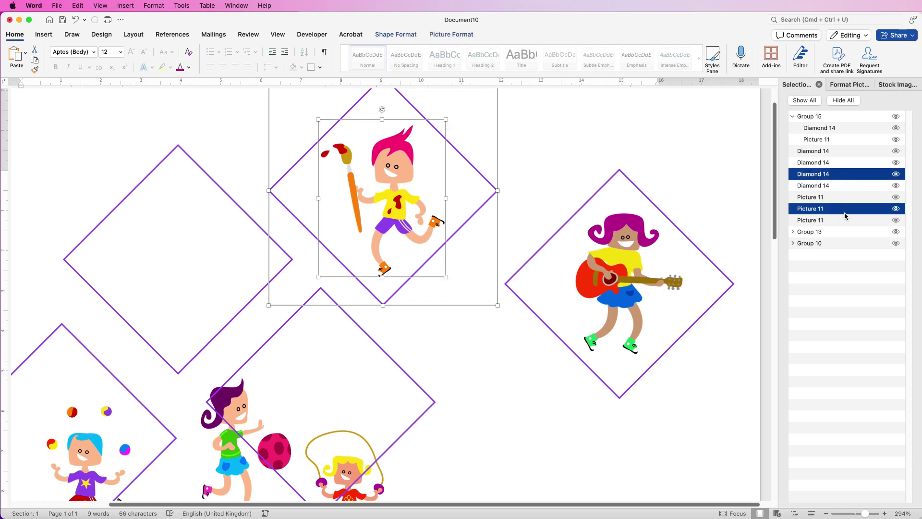
pyautogui.click(451, 34)
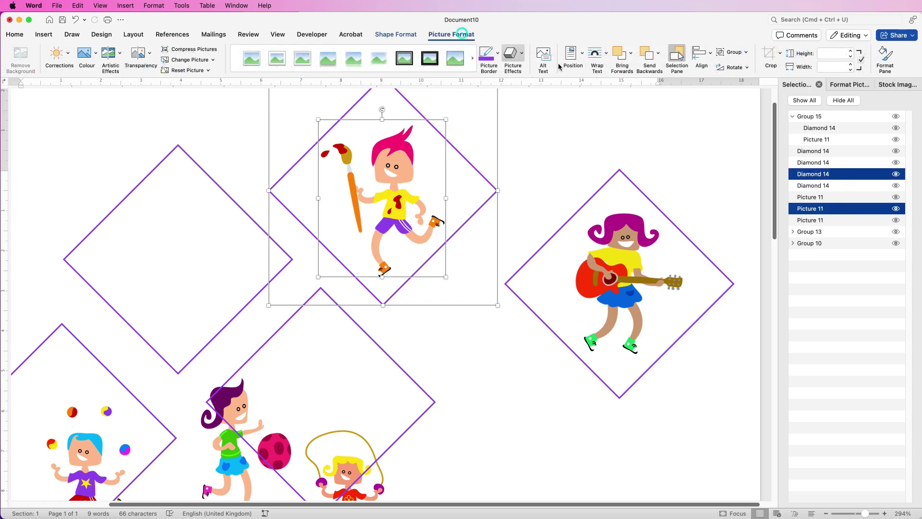
pyautogui.click(746, 52)
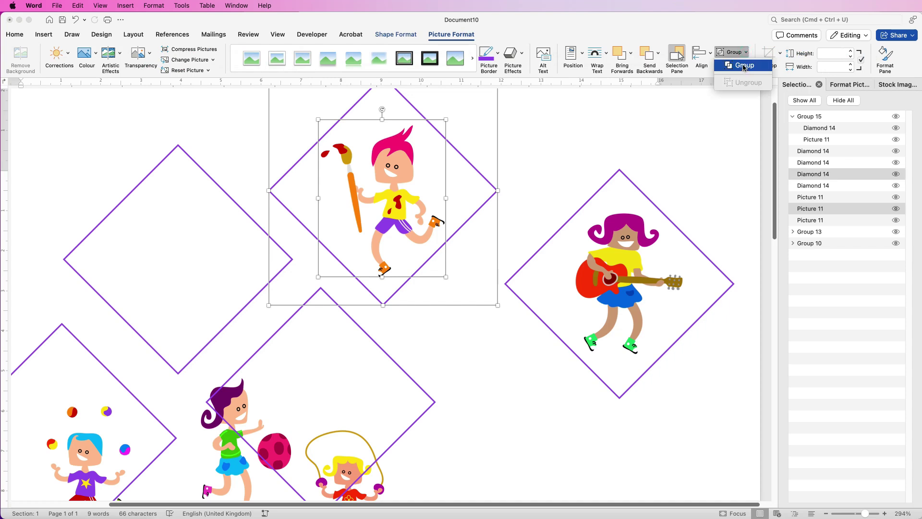
pyautogui.click(744, 67)
pyautogui.moveTo(382, 196); pyautogui.dragTo(530, 175)
# Centre the juggling boy in his diamond and group the two together.
pyautogui.hscroll(-3, 384, 289)
pyautogui.moveTo(432, 402)
pyautogui.mouseDown()
pyautogui.moveTo(294, 286)
pyautogui.moveTo(386, 253)
pyautogui.mouseUp()
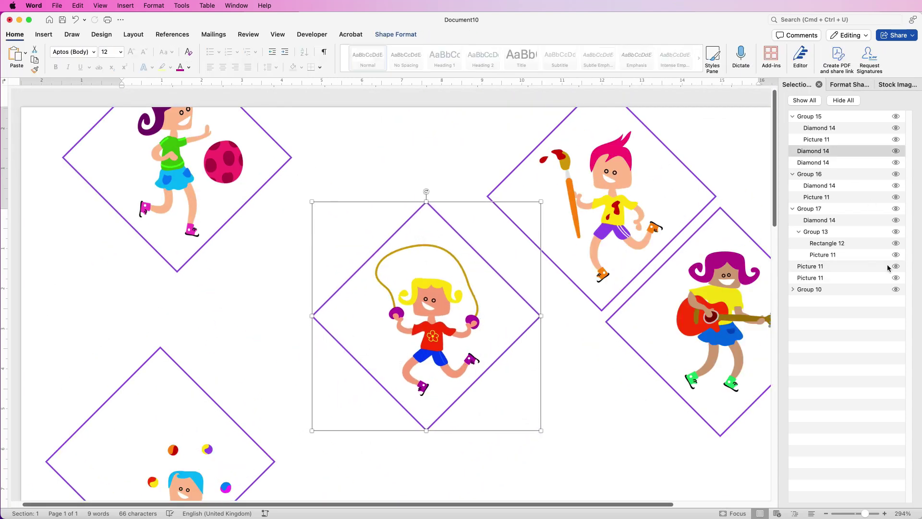
pyautogui.keyDown('super'); pyautogui.click(889, 267); pyautogui.keyUp('super')
pyautogui.press('super+g')
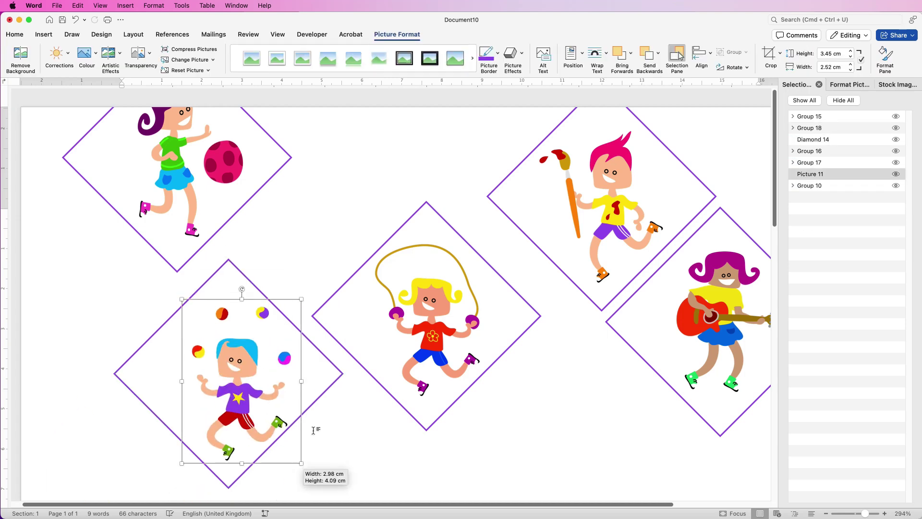
pyautogui.keyDown('super'); pyautogui.click(848, 176); pyautogui.keyUp('super')
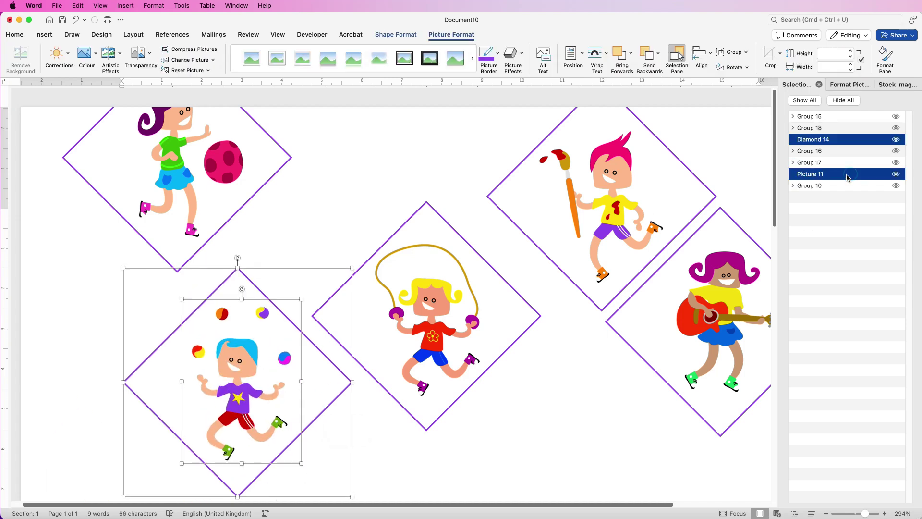
pyautogui.press('super+g')
pyautogui.scroll(-3, 702, 346)
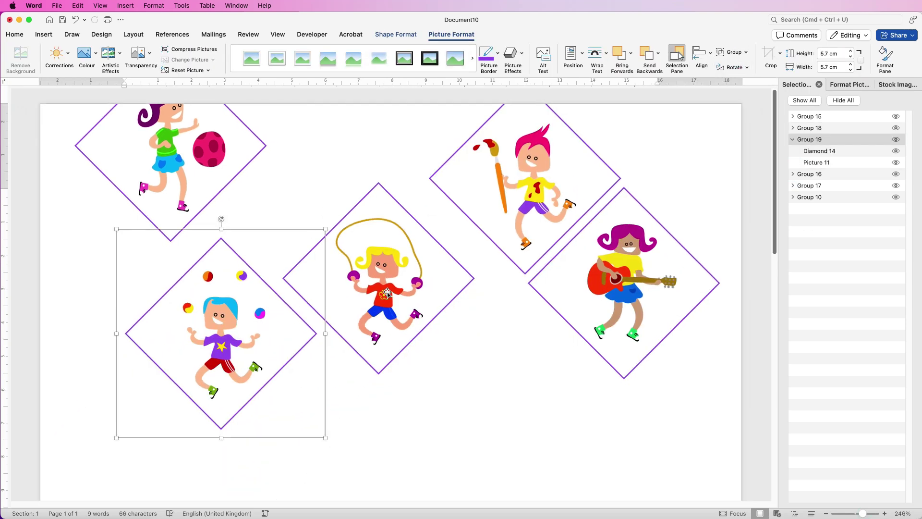
# Drag the five kid tiles into two upper and three lower interlocking rows.
pyautogui.moveTo(386, 290)
pyautogui.mouseDown()
pyautogui.moveTo(395, 261)
pyautogui.moveTo(405, 264)
pyautogui.moveTo(420, 293)
pyautogui.moveTo(412, 309)
pyautogui.mouseUp()
pyautogui.moveTo(525, 220); pyautogui.dragTo(506, 243)
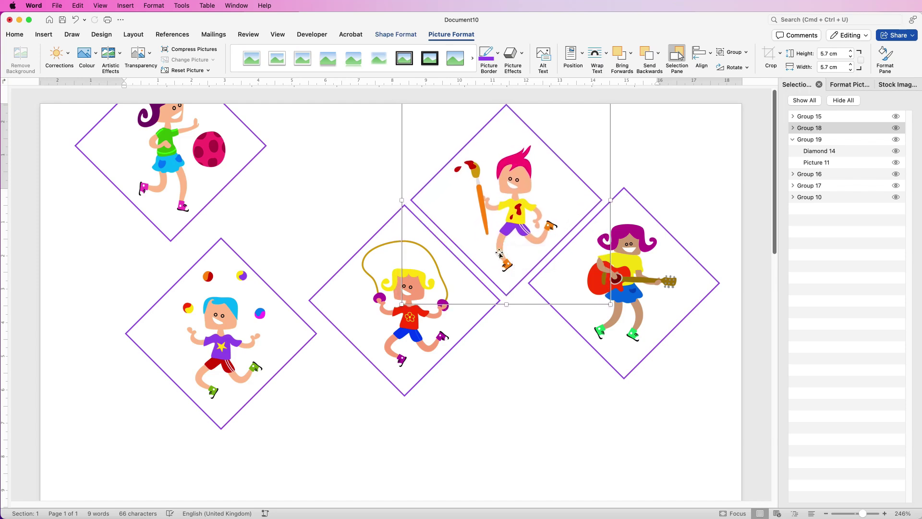
pyautogui.moveTo(219, 318); pyautogui.dragTo(305, 384)
pyautogui.moveTo(174, 164); pyautogui.dragTo(307, 219)
pyautogui.moveTo(293, 387); pyautogui.dragTo(193, 290)
pyautogui.moveTo(575, 275); pyautogui.dragTo(557, 292)
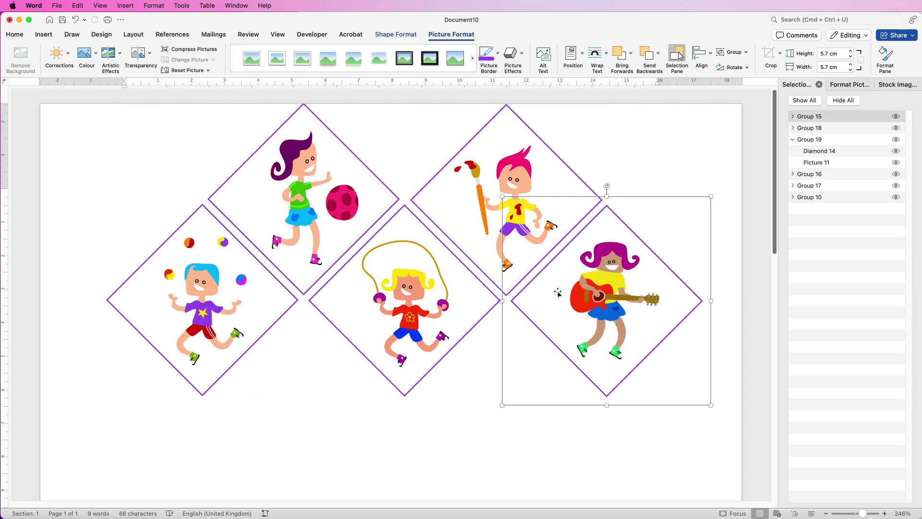
# Align the two upper tiles, then the three lower tiles, to middle.
pyautogui.click(455, 215)
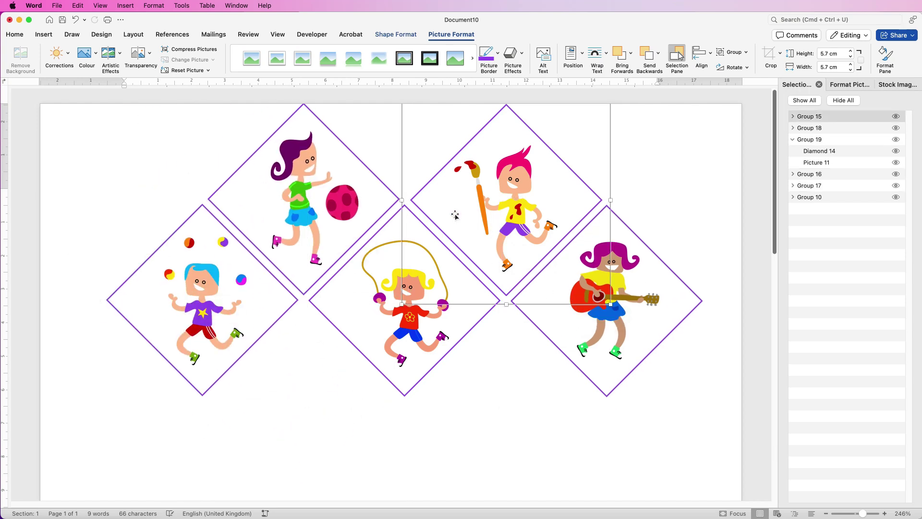
pyautogui.keyDown('shift'); pyautogui.click(346, 196); pyautogui.keyUp('shift')
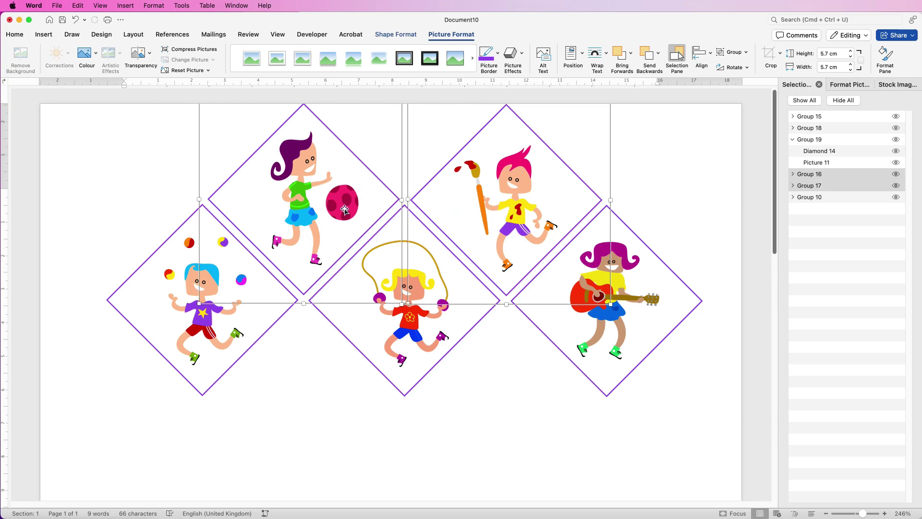
pyautogui.click(711, 55)
pyautogui.click(714, 142)
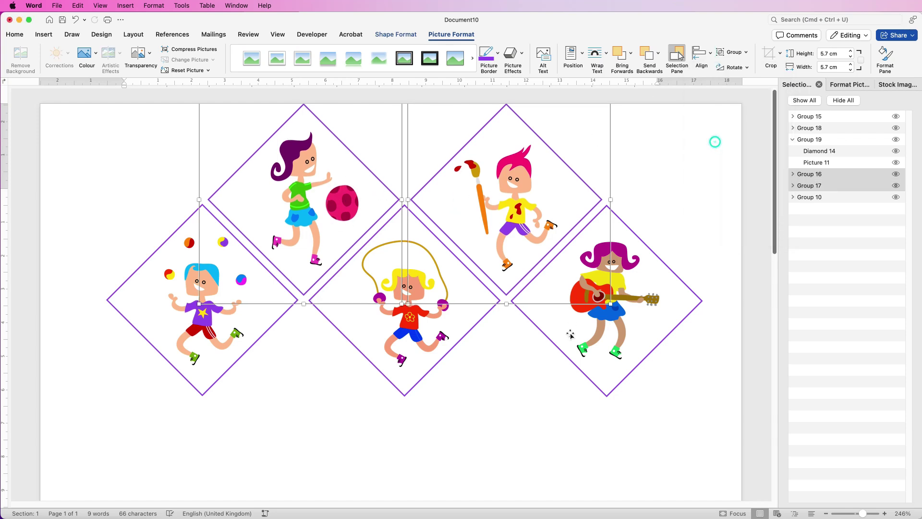
pyautogui.click(571, 335)
pyautogui.keyDown('shift'); pyautogui.click(317, 312); pyautogui.keyUp('shift')
pyautogui.keyDown('shift'); pyautogui.click(293, 288); pyautogui.keyUp('shift')
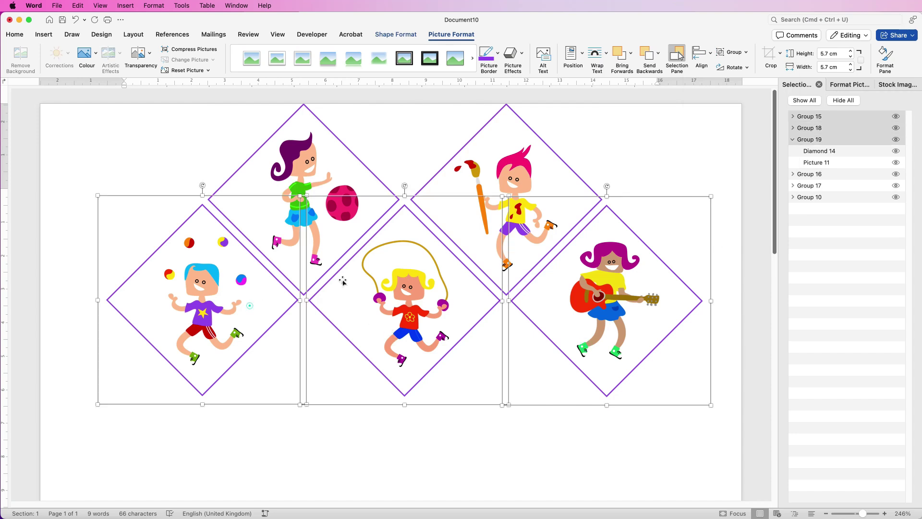
pyautogui.click(710, 54)
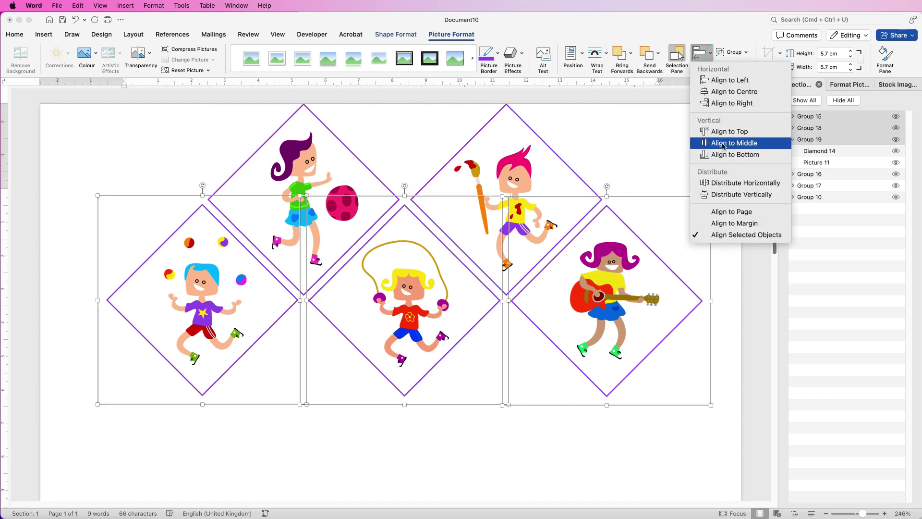
pyautogui.click(720, 143)
# Nudge the painter and guitar-girl tiles slightly left.
pyautogui.click(480, 160)
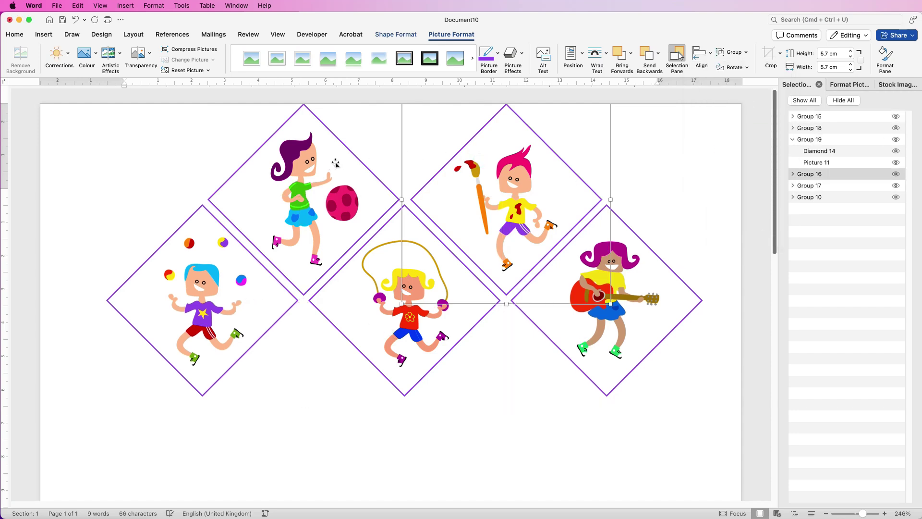
pyautogui.click(476, 198)
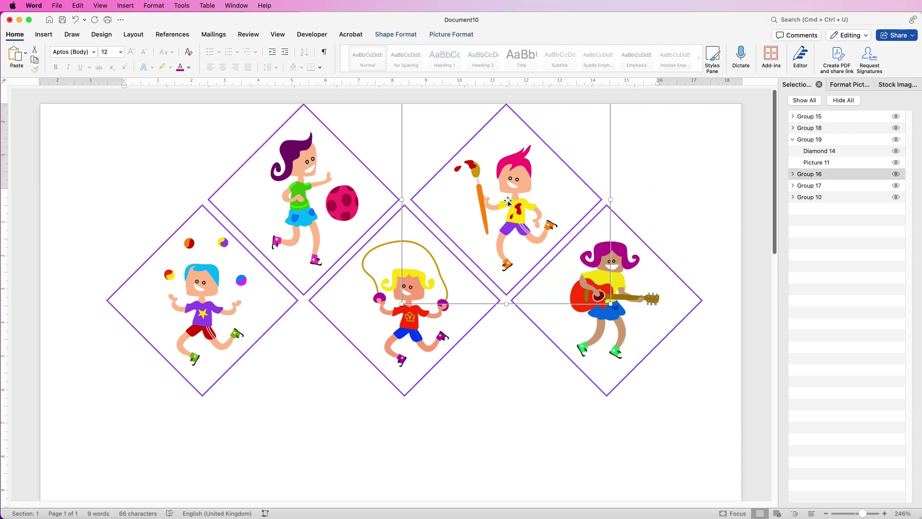
pyautogui.press('Left')
pyautogui.press('Left')
pyautogui.press('Left')
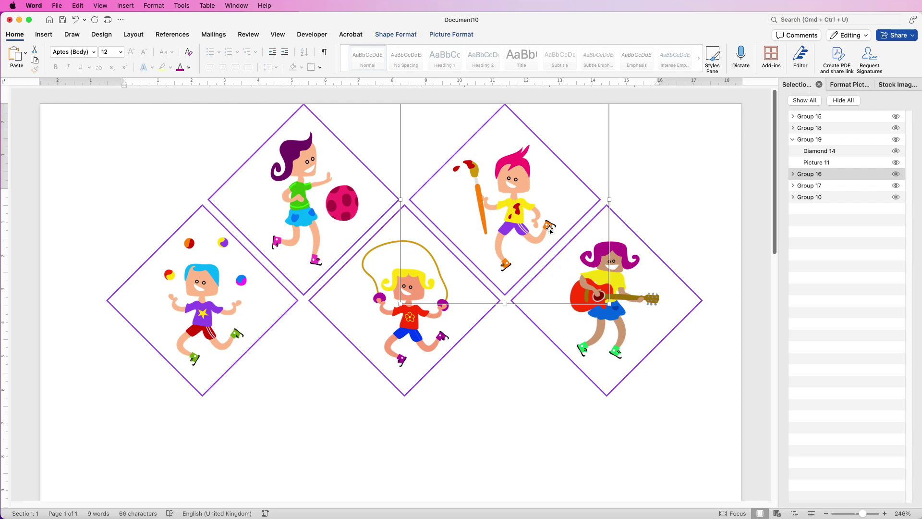
pyautogui.click(554, 312)
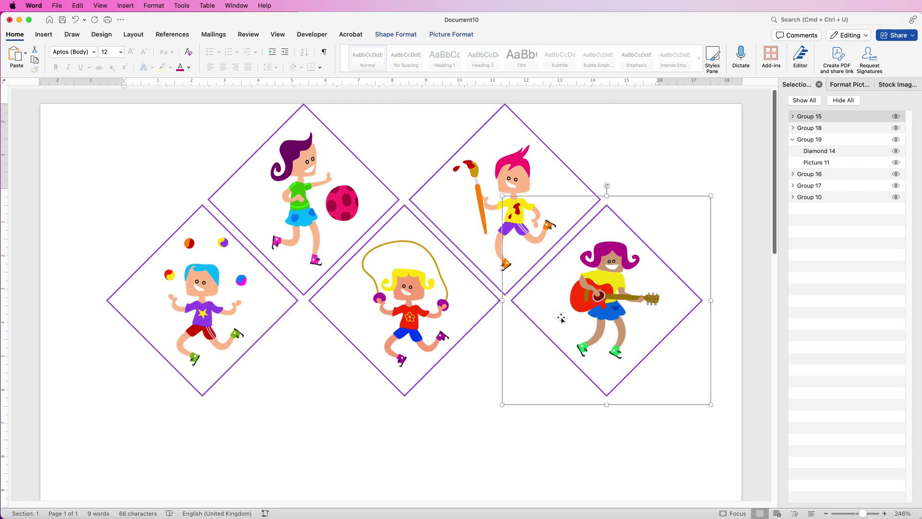
pyautogui.press('Left')
pyautogui.press('Left')
pyautogui.press('Left')
# Group all five kid tiles into one diamond collage.
pyautogui.keyDown('shift'); pyautogui.click(405, 260); pyautogui.keyUp('shift')
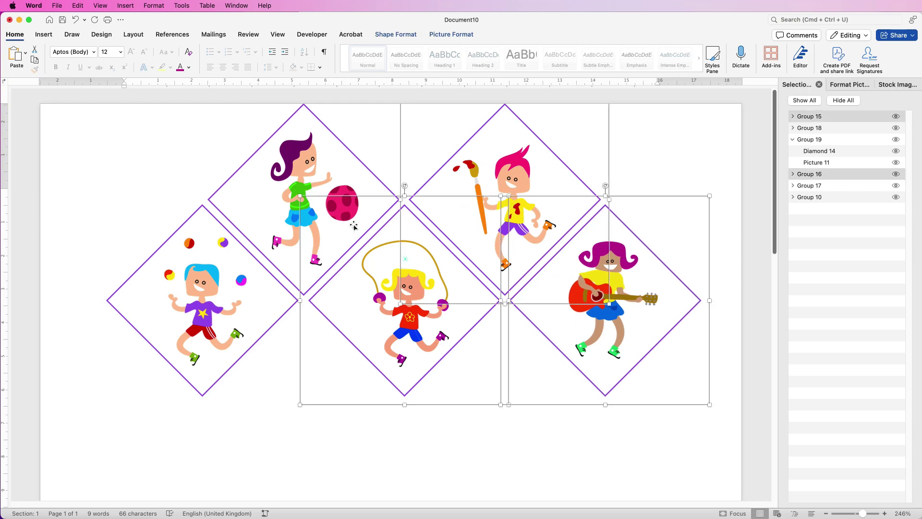
pyautogui.keyDown('shift'); pyautogui.click(300, 203); pyautogui.keyUp('shift')
pyautogui.keyDown('shift'); pyautogui.click(180, 268); pyautogui.keyUp('shift')
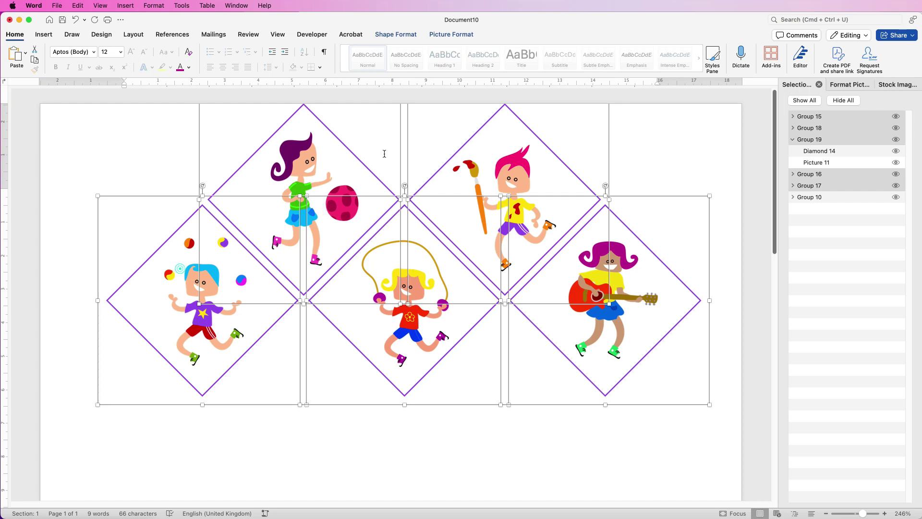
pyautogui.click(465, 35)
pyautogui.click(732, 52)
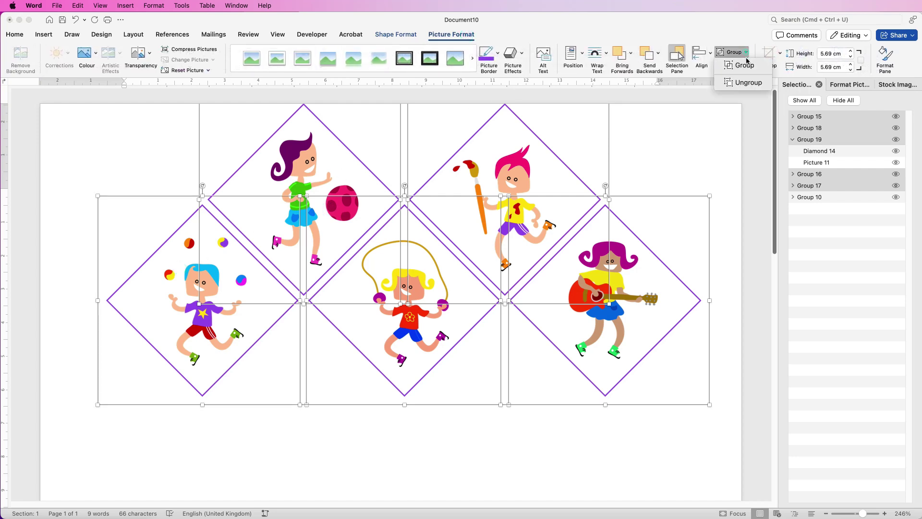
pyautogui.click(744, 68)
pyautogui.scroll(-1, 457, 184)
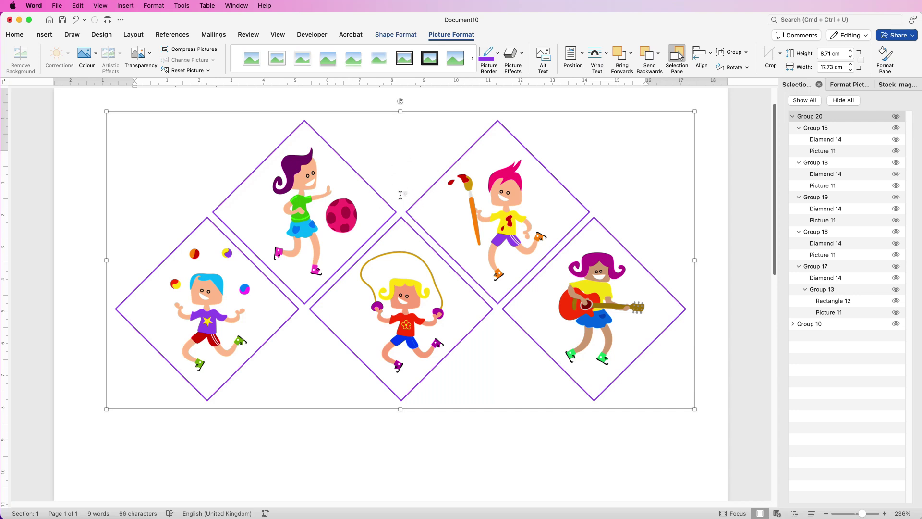
pyautogui.click(118, 310)
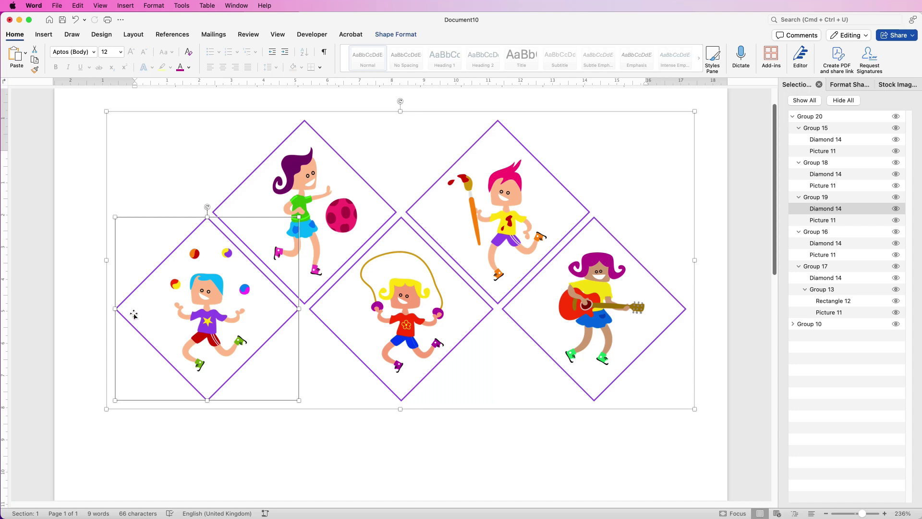
# Duplicate a purple diamond below the row and shrink the copy to 2.6 cm.
pyautogui.moveTo(152, 352); pyautogui.dragTo(265, 460)
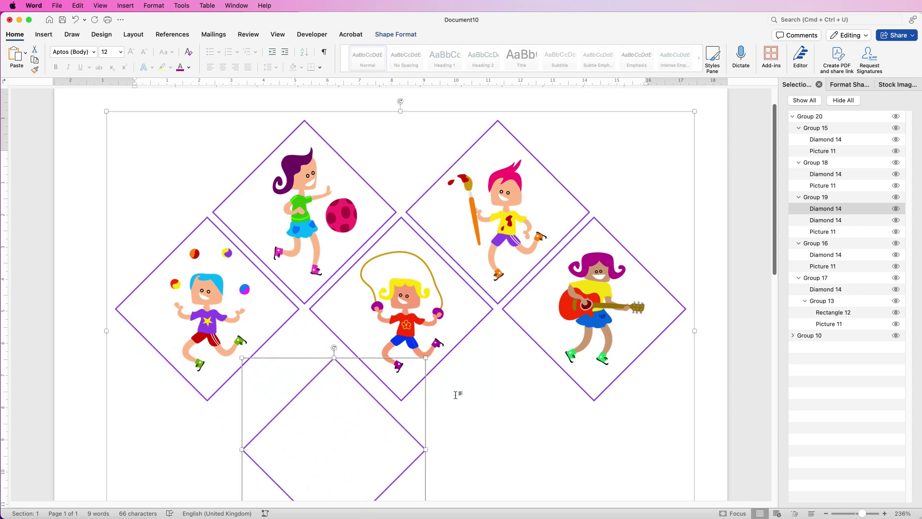
pyautogui.scroll(-4, 771, 336)
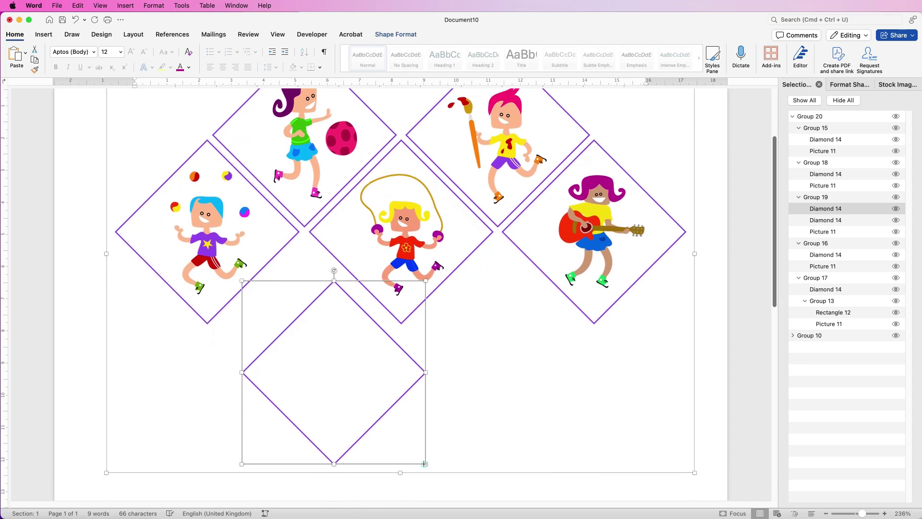
pyautogui.moveTo(424, 464); pyautogui.dragTo(508, 246)
# Place small empty diamond copies at the top-left, top-right, right-middle and between juggler and jump-rope tiles.
pyautogui.moveTo(308, 247); pyautogui.dragTo(173, 107)
pyautogui.moveTo(308, 245); pyautogui.dragTo(647, 108)
pyautogui.moveTo(308, 245); pyautogui.dragTo(288, 294)
pyautogui.scroll(5, 290, 407)
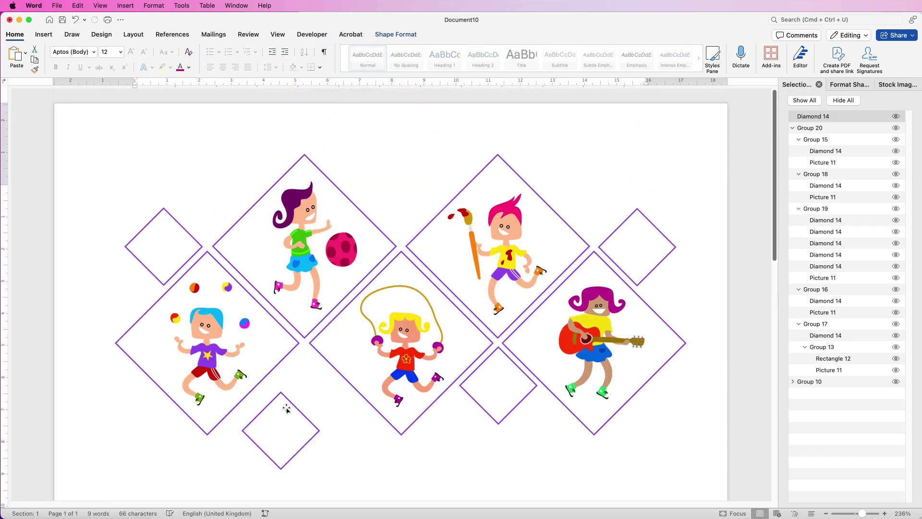
pyautogui.moveTo(291, 406); pyautogui.dragTo(313, 361)
# Align the two lower small diamonds to middle.
pyautogui.keyDown('shift'); pyautogui.click(478, 382); pyautogui.keyUp('shift')
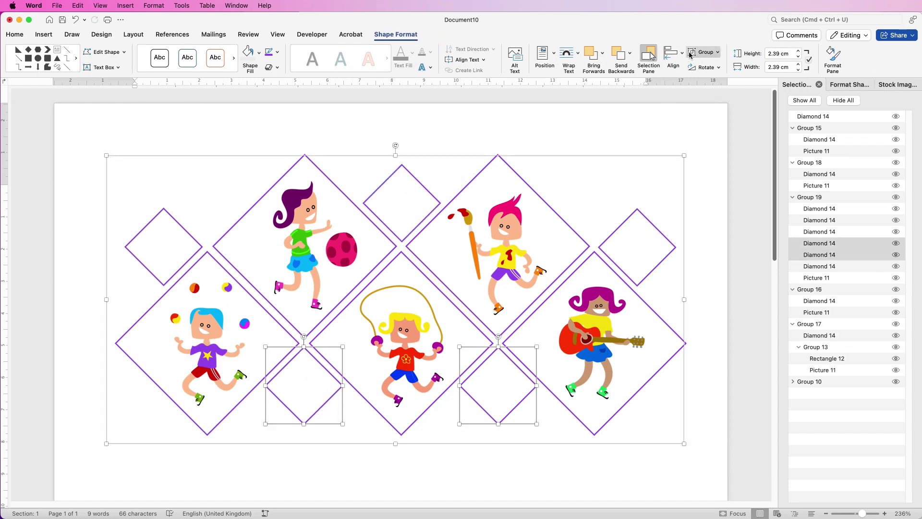
pyautogui.click(673, 54)
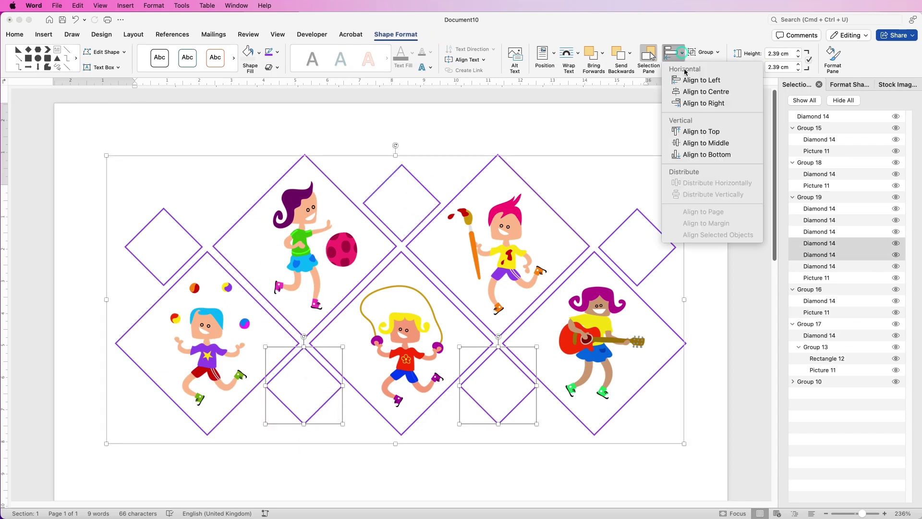
pyautogui.click(706, 143)
# Group all kid tiles and small diamonds into a single collage.
pyautogui.click(633, 258)
pyautogui.click(592, 303)
pyautogui.keyDown('shift'); pyautogui.click(517, 218); pyautogui.keyUp('shift')
pyautogui.keyDown('shift'); pyautogui.click(346, 219); pyautogui.keyUp('shift')
pyautogui.keyDown('shift'); pyautogui.click(368, 354); pyautogui.keyUp('shift')
pyautogui.keyDown('shift'); pyautogui.click(144, 251); pyautogui.keyUp('shift')
pyautogui.click(704, 52)
pyautogui.click(713, 66)
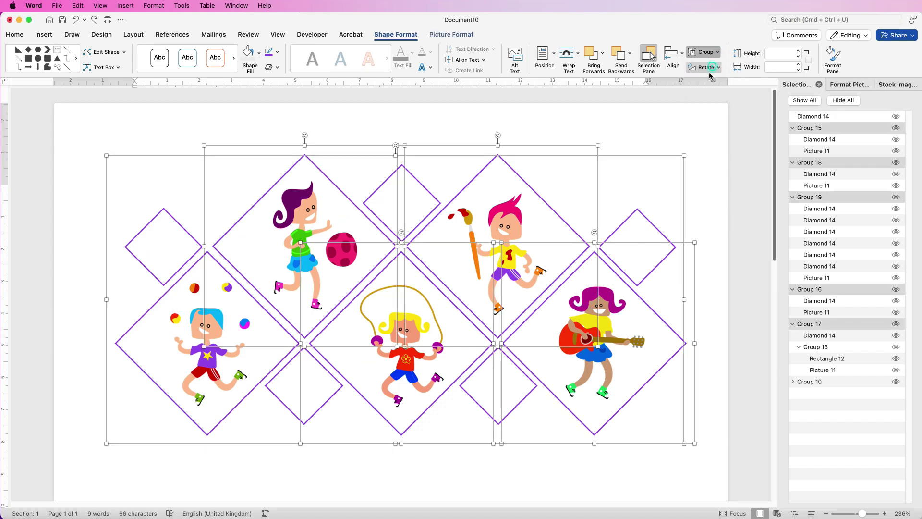
# Centre the collage group horizontally on the page and view the whole page.
pyautogui.moveTo(398, 303); pyautogui.dragTo(386, 298)
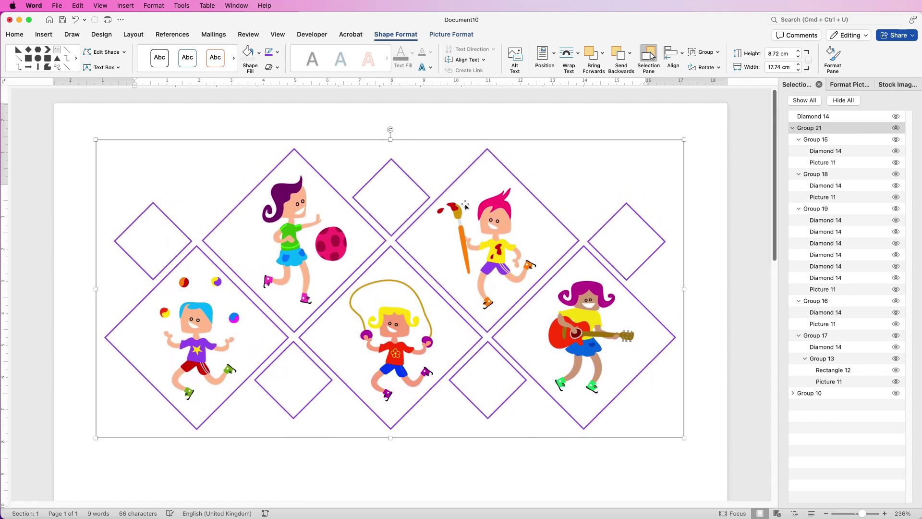
pyautogui.click(680, 56)
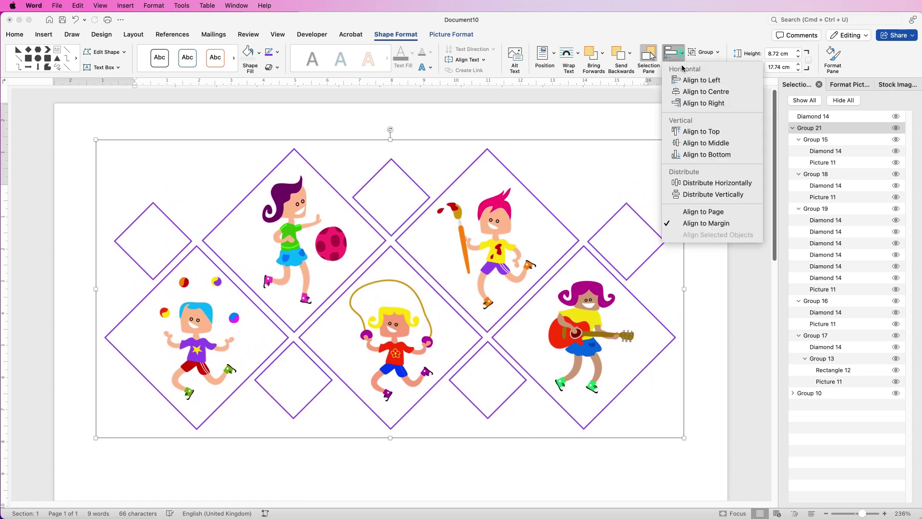
pyautogui.click(682, 93)
pyautogui.moveTo(862, 515); pyautogui.dragTo(854, 515)
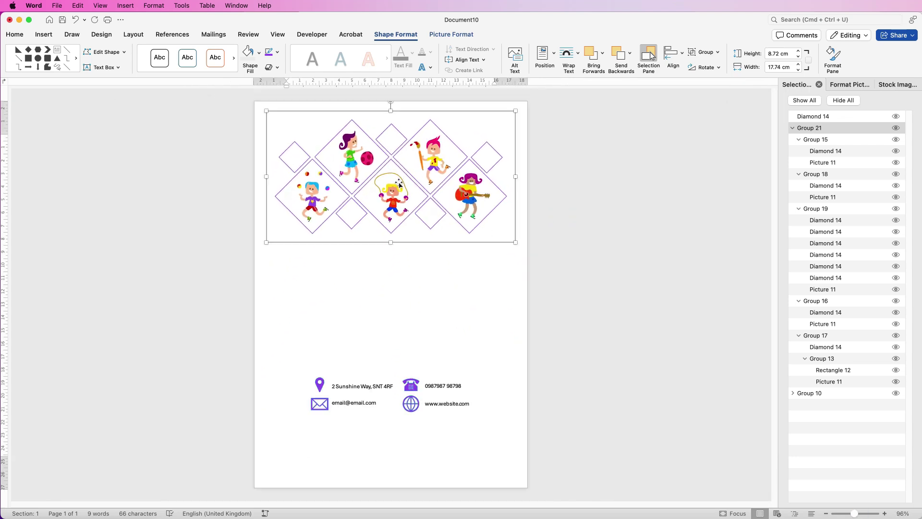
# Nudge the diamond collage down the page and deselect it.
pyautogui.press('Down')
pyautogui.press('Down')
pyautogui.press('Down')
pyautogui.press('Down')
pyautogui.press('Down')
pyautogui.press('Down')
pyautogui.press('Down')
pyautogui.press('Down')
pyautogui.press('Down')
pyautogui.press('Down')
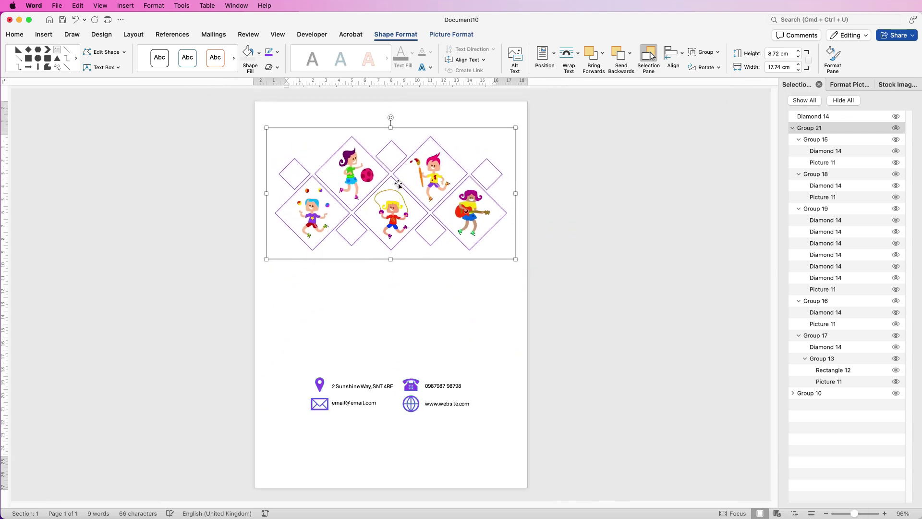
pyautogui.press('Down')
pyautogui.press('Down')
pyautogui.press('Down')
pyautogui.press('Down')
pyautogui.press('Down')
pyautogui.press('Down')
pyautogui.press('Down')
pyautogui.press('Down')
pyautogui.press('Down')
pyautogui.press('Down')
pyautogui.press('Down')
pyautogui.press('Down')
pyautogui.press('Down')
pyautogui.press('Down')
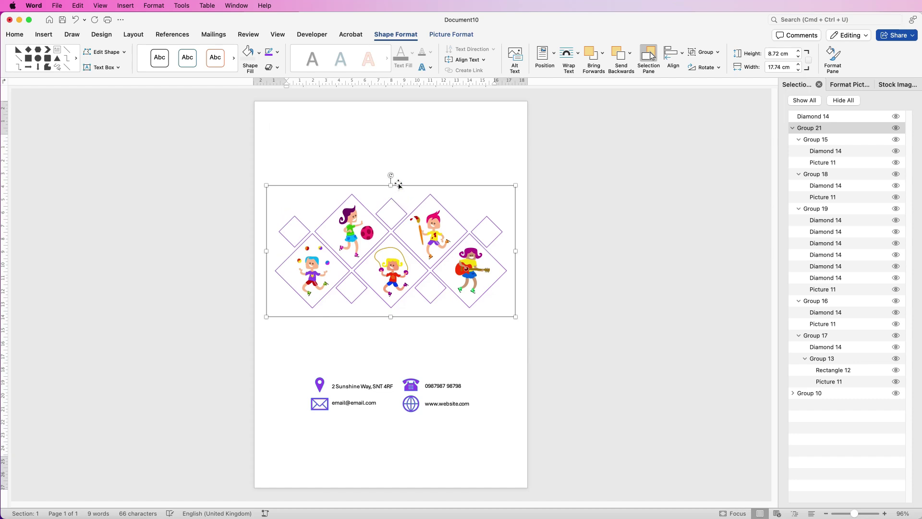
pyautogui.click(392, 181)
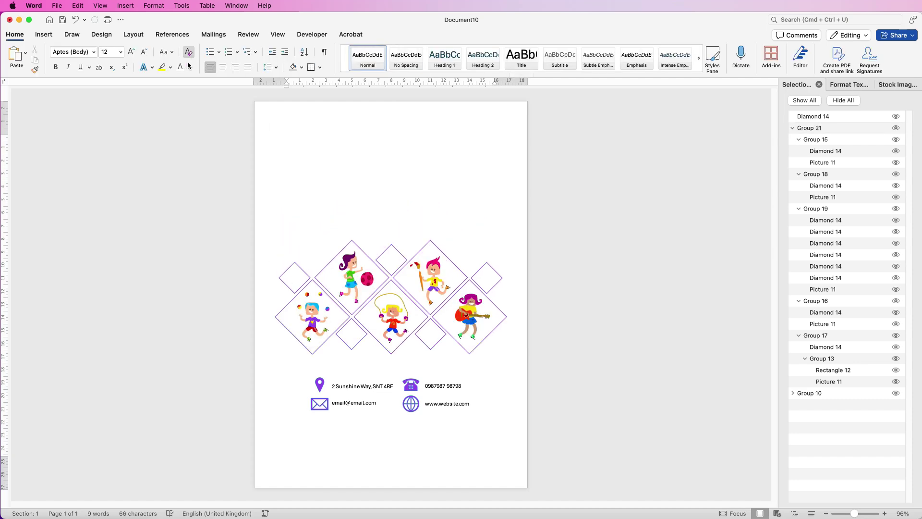
# Insert WordArt in the first plain black style.
pyautogui.click(43, 34)
pyautogui.click(569, 53)
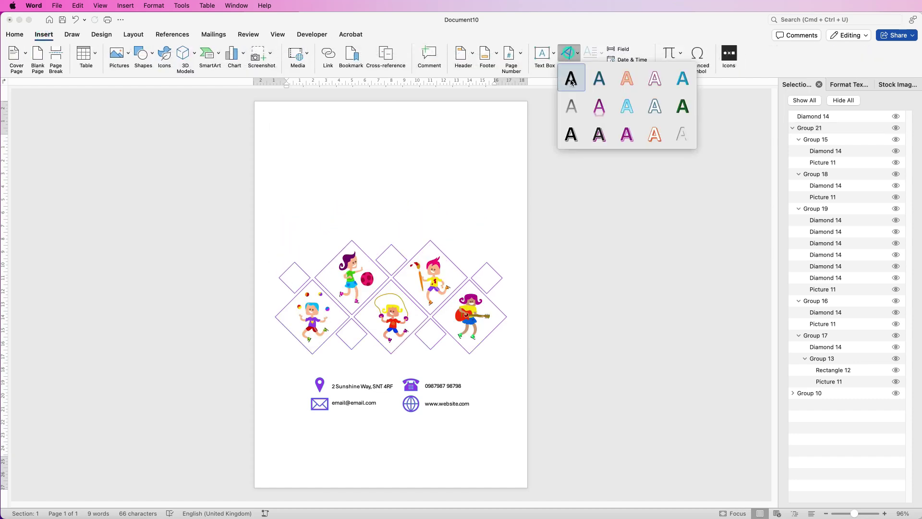
pyautogui.click(570, 82)
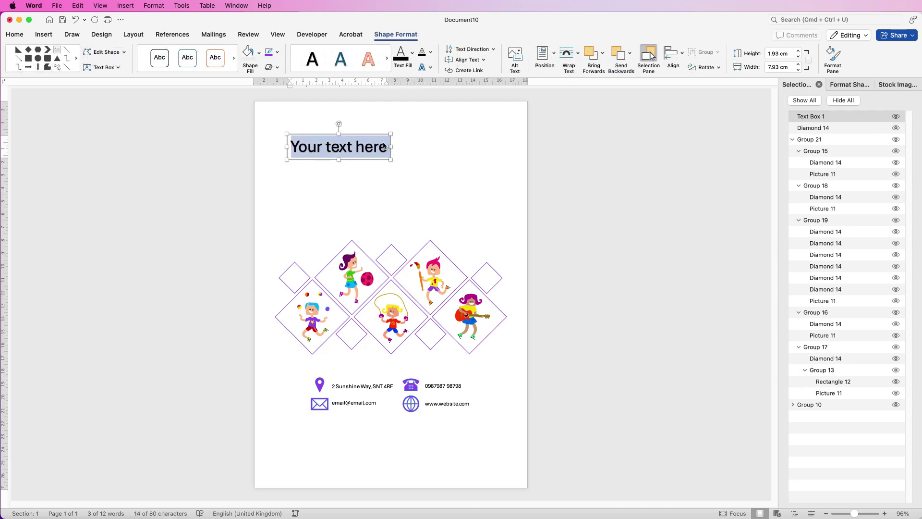
# Type the title and make it purple Big Book, enlarged to 48 pt.
pyautogui.write('KIDS HOLDAY CAM')
pyautogui.press('BackSpace')
pyautogui.press('BackSpace')
pyautogui.press('BackSpace')
pyautogui.press('BackSpace')
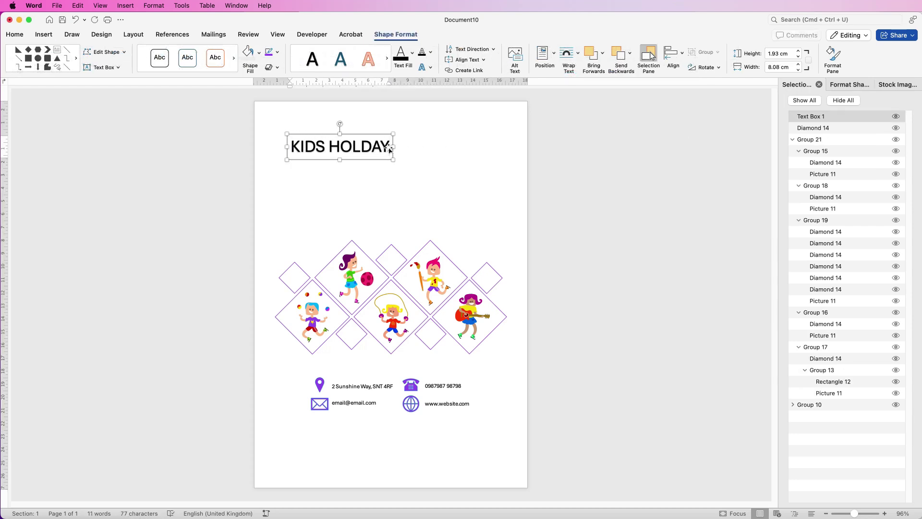
pyautogui.tripleClick(380, 150)
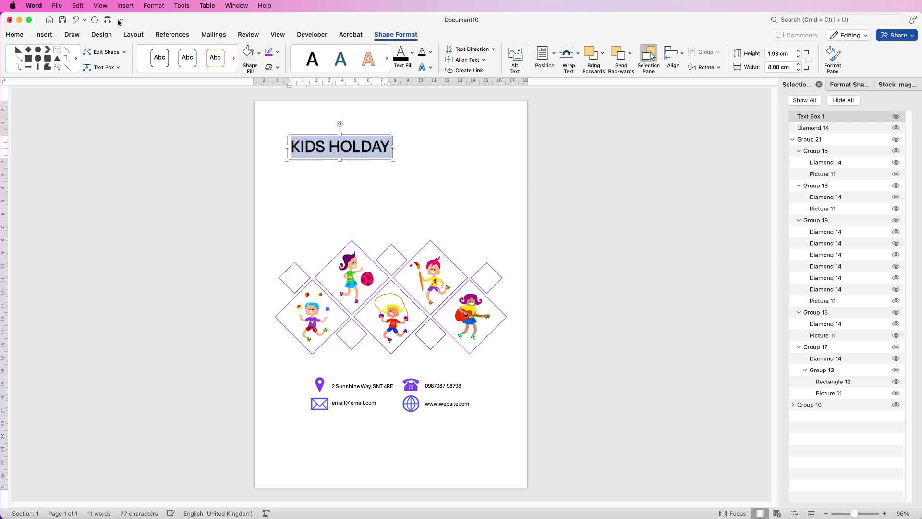
pyautogui.click(15, 34)
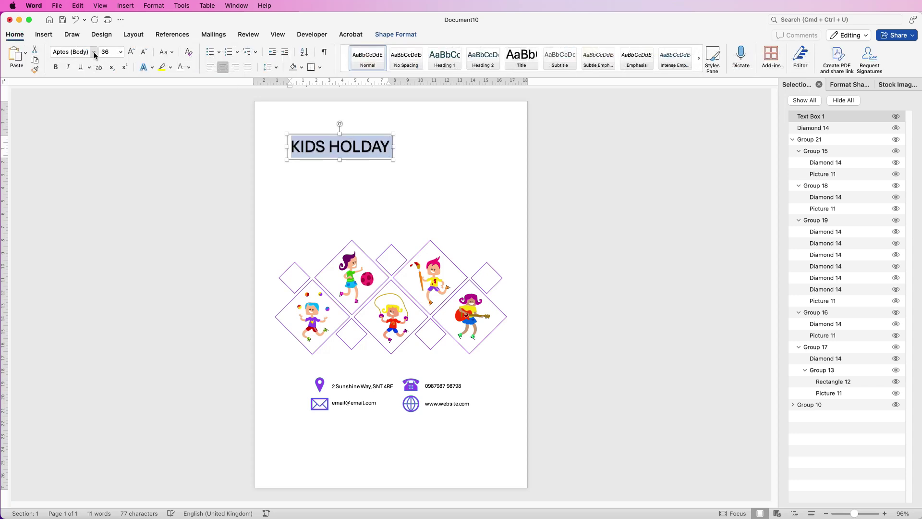
pyautogui.click(93, 52)
pyautogui.click(89, 179)
pyautogui.click(190, 67)
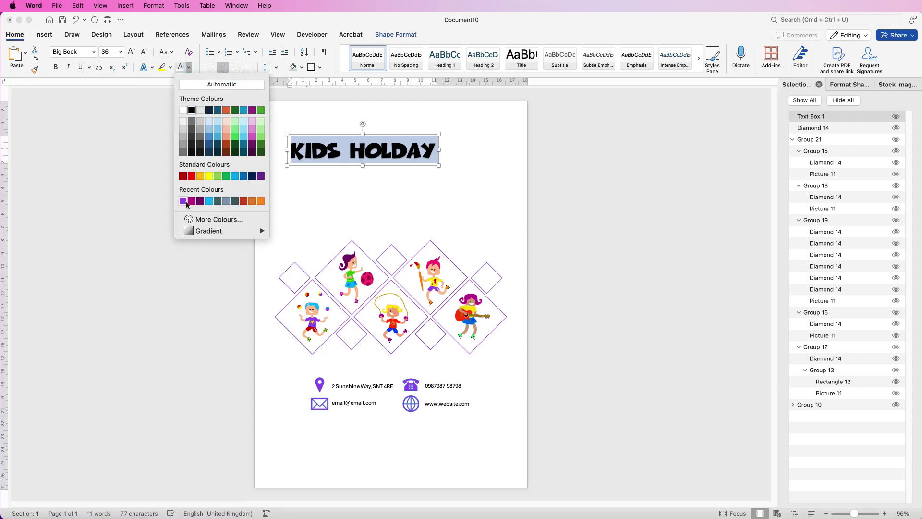
pyautogui.click(192, 200)
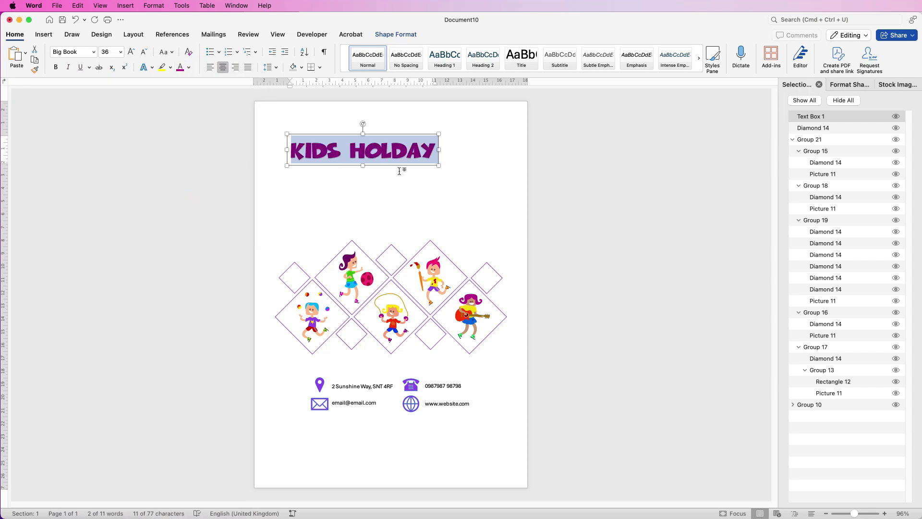
pyautogui.click(132, 52)
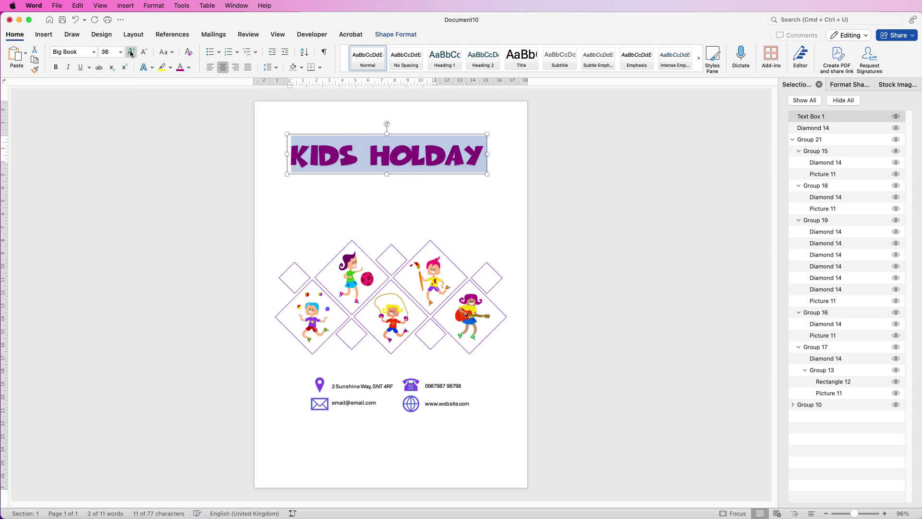
pyautogui.click(130, 50)
# Correct the spelling to 'KIDS HOLIDAY', widen the box to one line and reposition it.
pyautogui.click(389, 226)
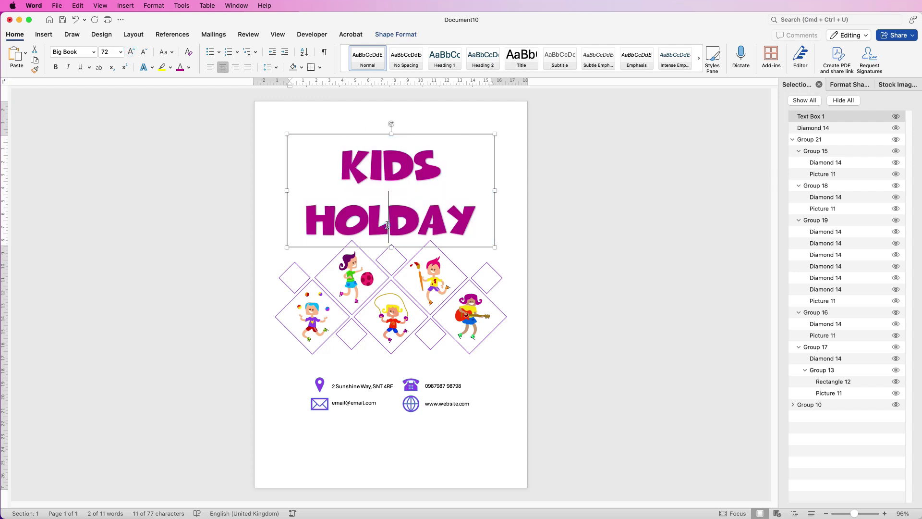
pyautogui.write('i')
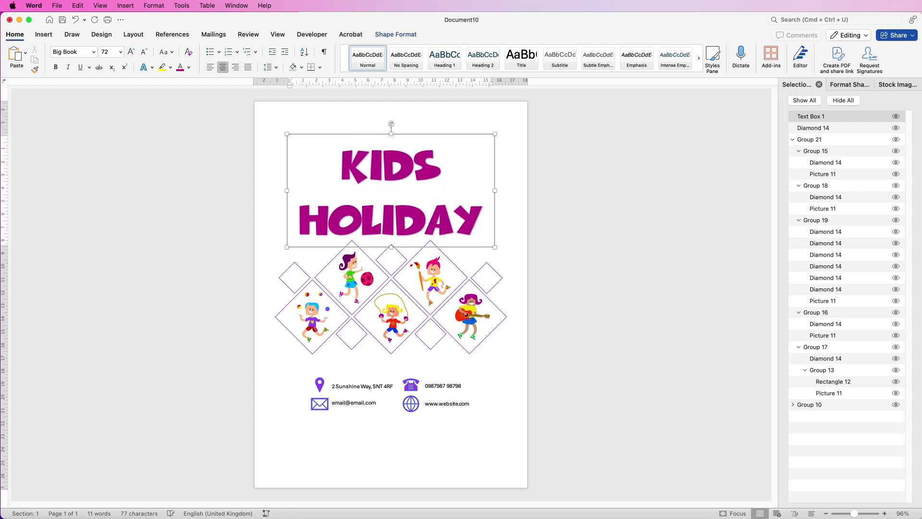
pyautogui.moveTo(495, 190); pyautogui.dragTo(525, 191)
pyautogui.moveTo(287, 247); pyautogui.dragTo(319, 181)
# Duplicate the title box and place the copy just below the original.
pyautogui.press('super+a')
pyautogui.press('super+shift+comma')
pyautogui.moveTo(405, 162); pyautogui.dragTo(407, 205)
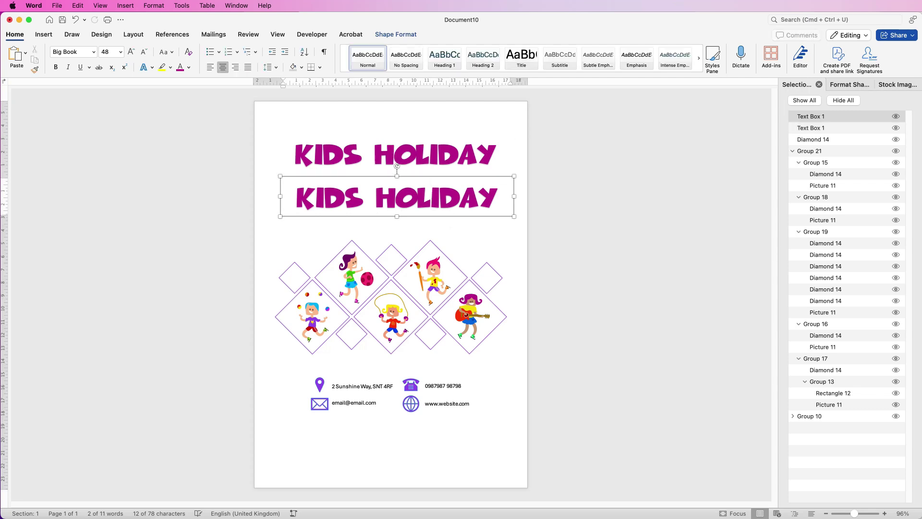
# Retype the duplicate as 'CAMPS', narrow its box and set it beneath 'KIDS HOLIDAY'.
pyautogui.press('super+a')
pyautogui.write('CA')
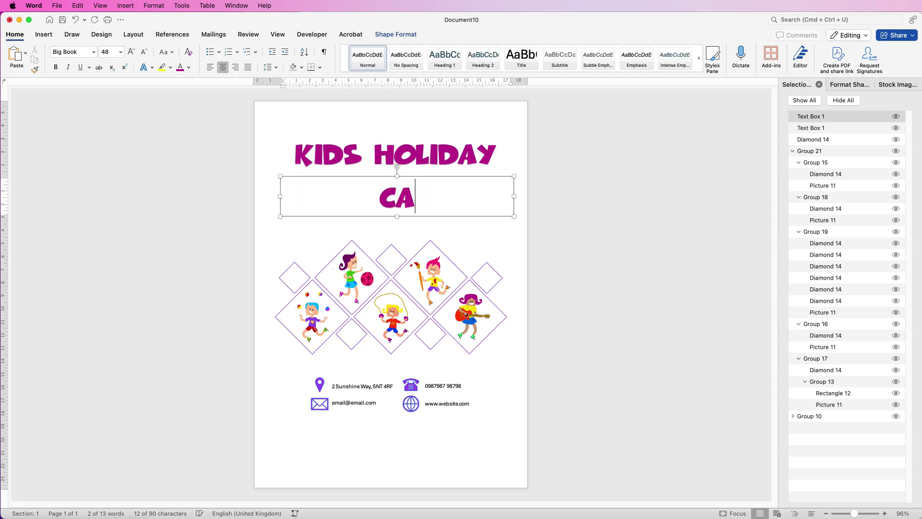
pyautogui.moveTo(515, 198); pyautogui.dragTo(396, 197)
pyautogui.moveTo(335, 200); pyautogui.dragTo(383, 197)
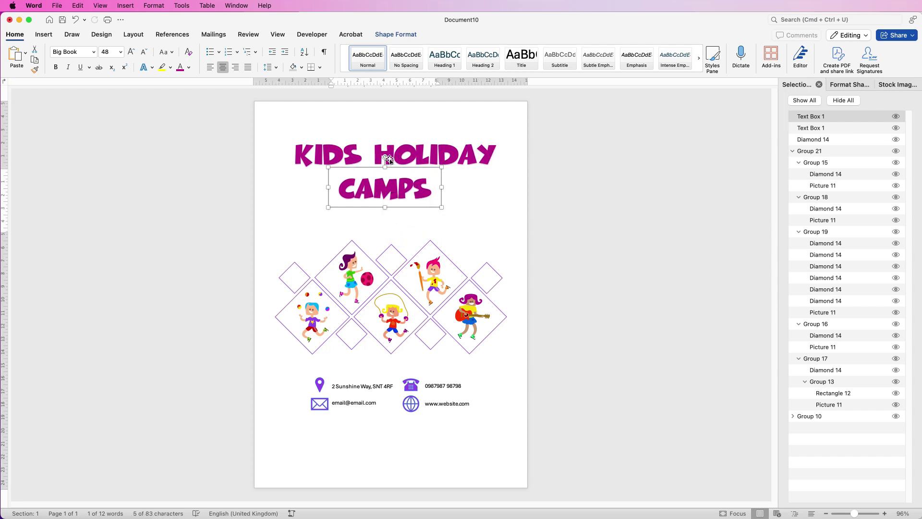
pyautogui.moveTo(385, 189); pyautogui.dragTo(398, 186)
# Centre CAMPS under KIDS HOLIDAY and group the two title boxes.
pyautogui.keyDown('shift'); pyautogui.click(444, 153); pyautogui.keyUp('shift')
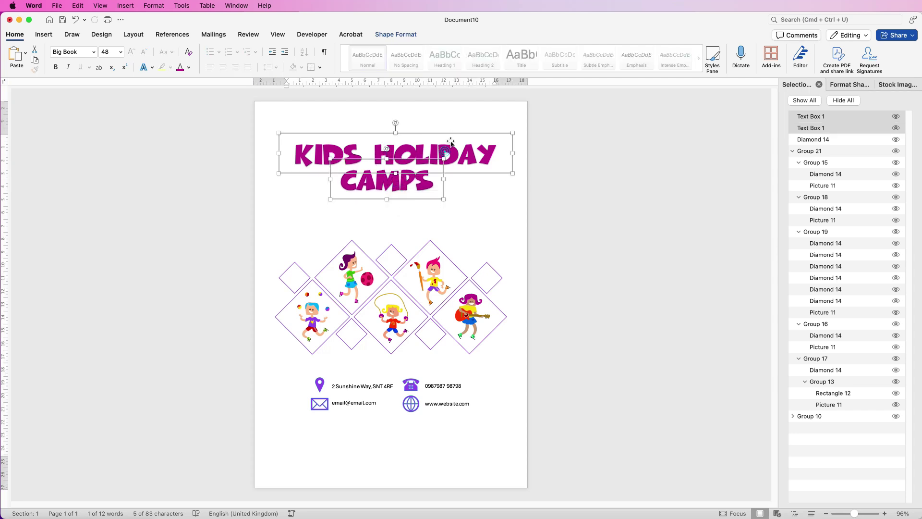
pyautogui.click(408, 33)
pyautogui.click(682, 54)
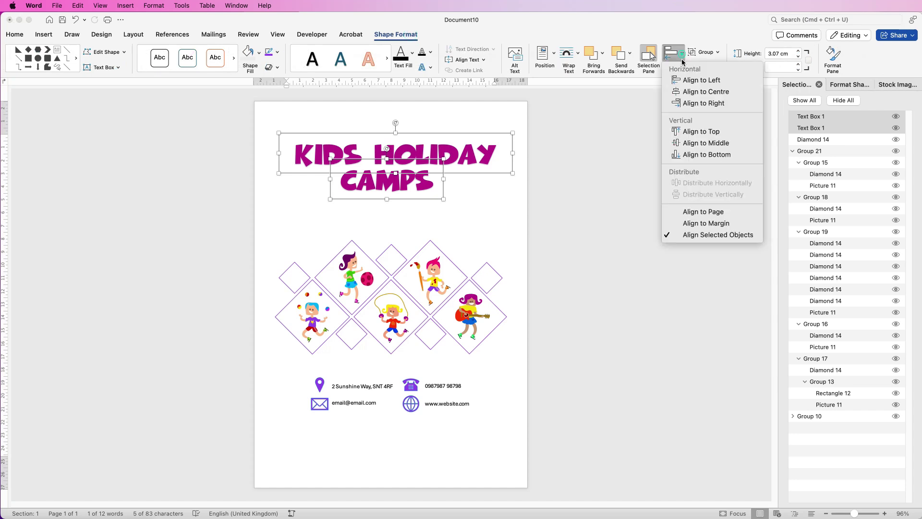
pyautogui.click(688, 92)
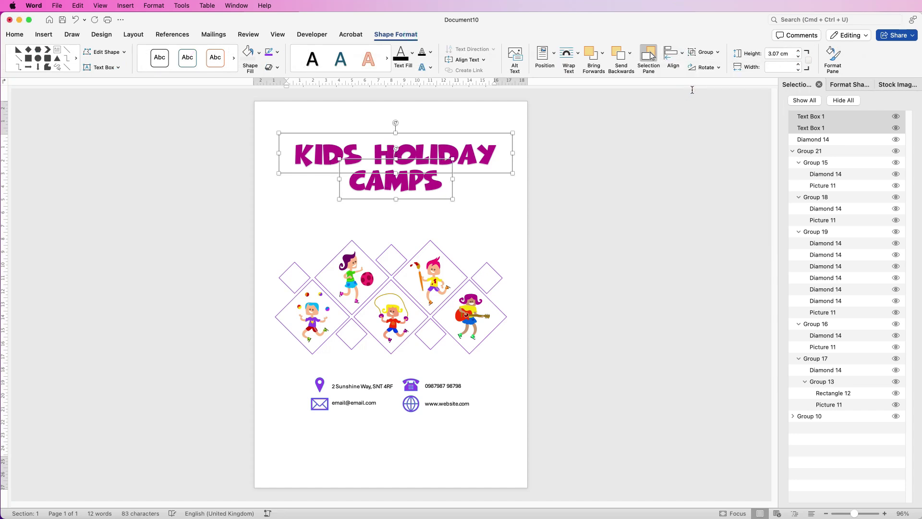
pyautogui.click(719, 55)
pyautogui.click(706, 64)
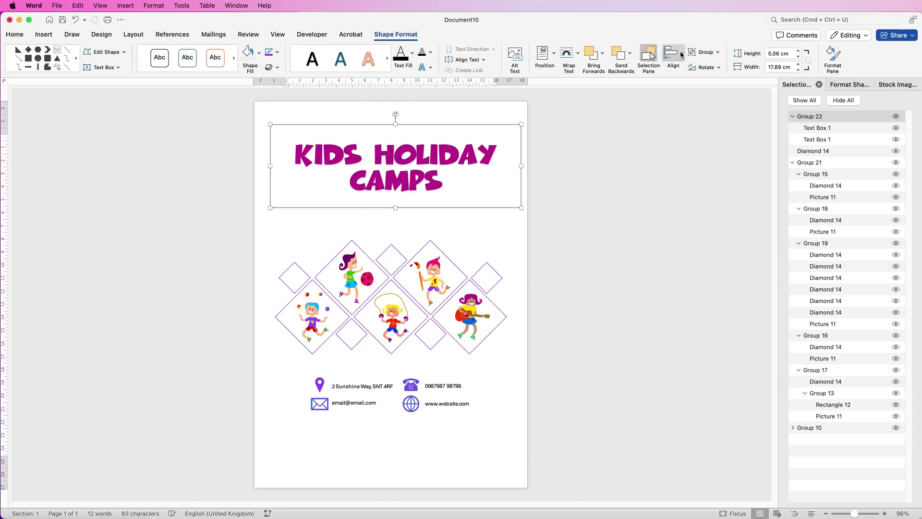
# Centre the title group on the page and nudge it down.
pyautogui.click(681, 54)
pyautogui.click(678, 91)
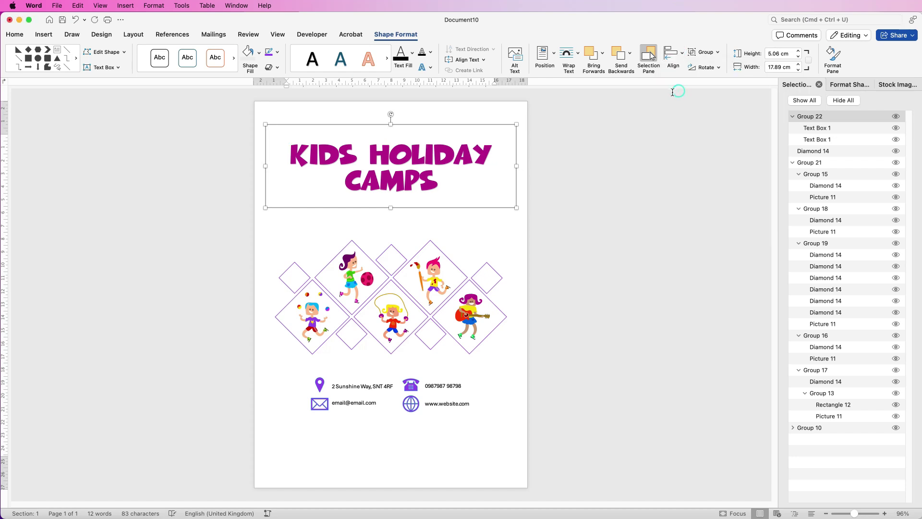
pyautogui.press('Down')
pyautogui.press('Down')
pyautogui.press('Down')
pyautogui.press('Down')
pyautogui.press('Down')
pyautogui.press('Down')
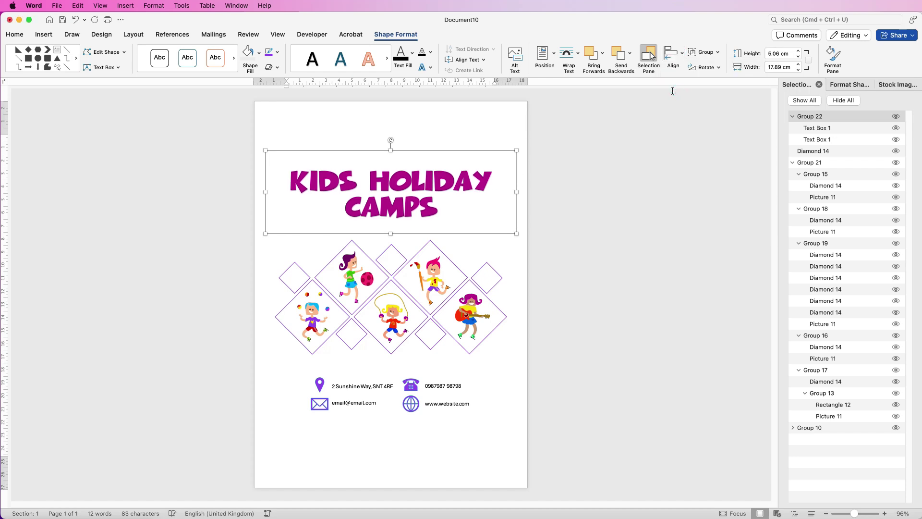
# Add a plain black WordArt box below CAMPS and enlarge it.
pyautogui.press('Escape')
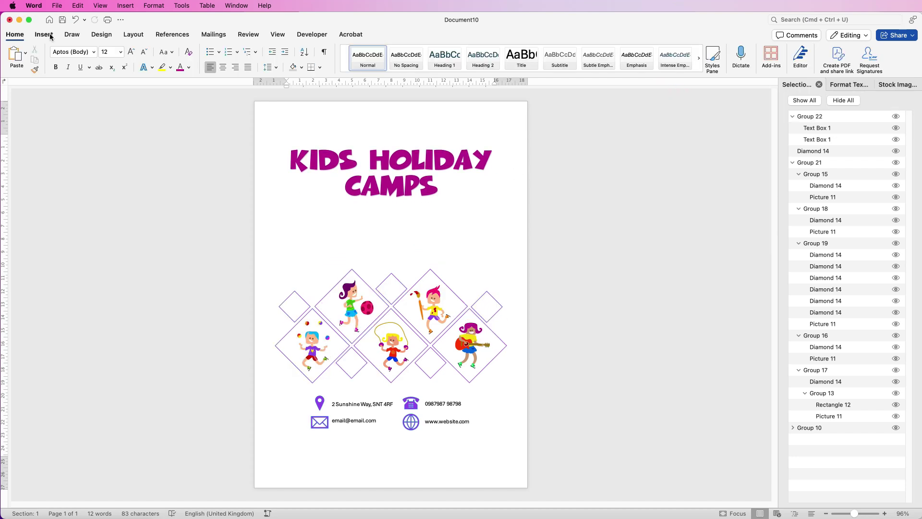
pyautogui.click(44, 34)
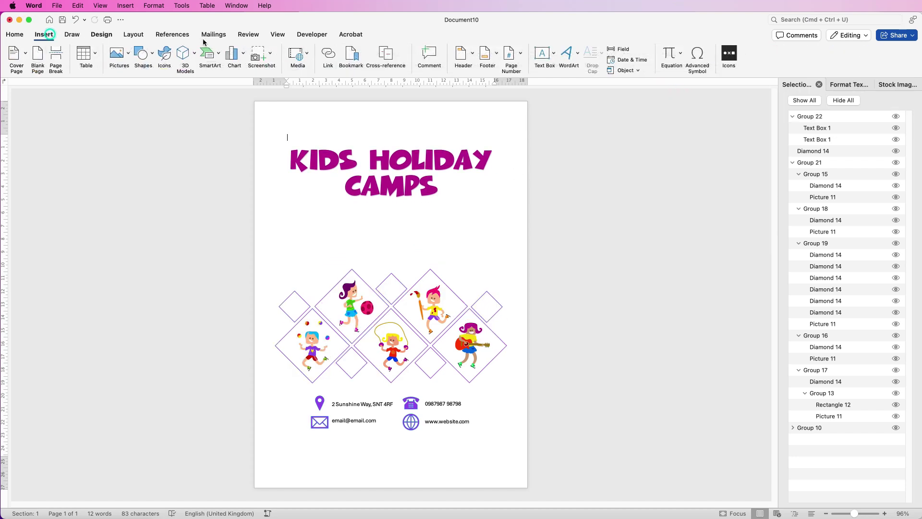
pyautogui.click(567, 56)
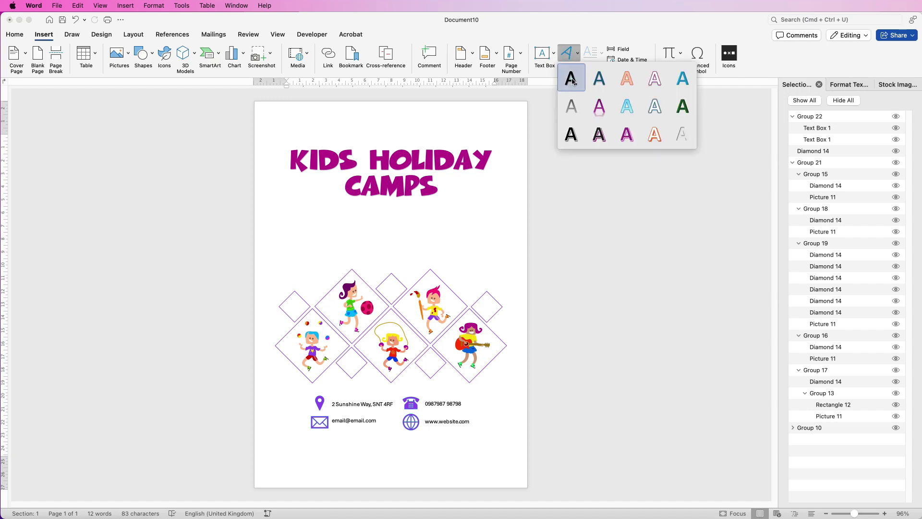
pyautogui.click(572, 82)
pyautogui.moveTo(347, 135); pyautogui.dragTo(393, 215)
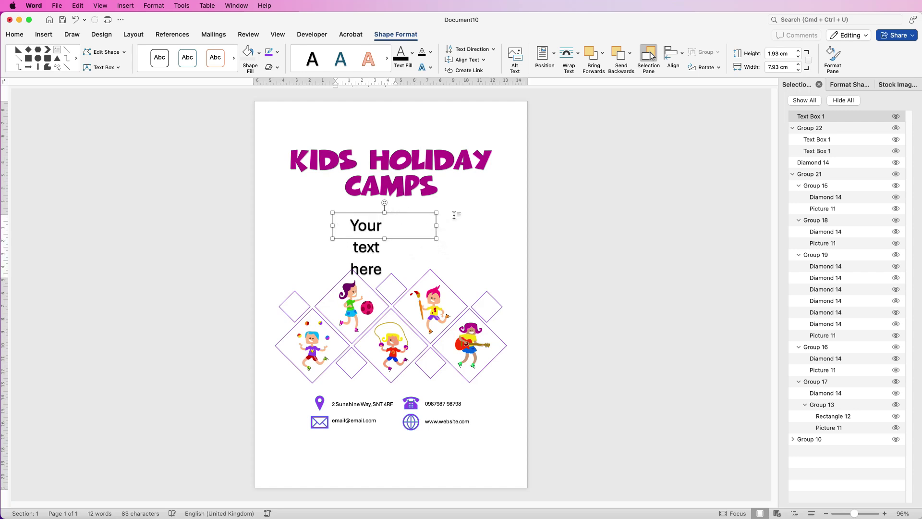
pyautogui.moveTo(438, 238); pyautogui.dragTo(493, 262)
# Paste the camp description, set it to Aharoni 14, and centre it on the page.
pyautogui.write('Join the Fun at Holiday Camp! Looking for adventure, games, and new friends?  Our Kids Holiday Camp is packed with sports, crafts, nature walks, and more!  Safe, supervised, and full of fun!  Monday – Friday - 9AM–3PM.  Ages 6–12.  Book now – spaces fill fast!')
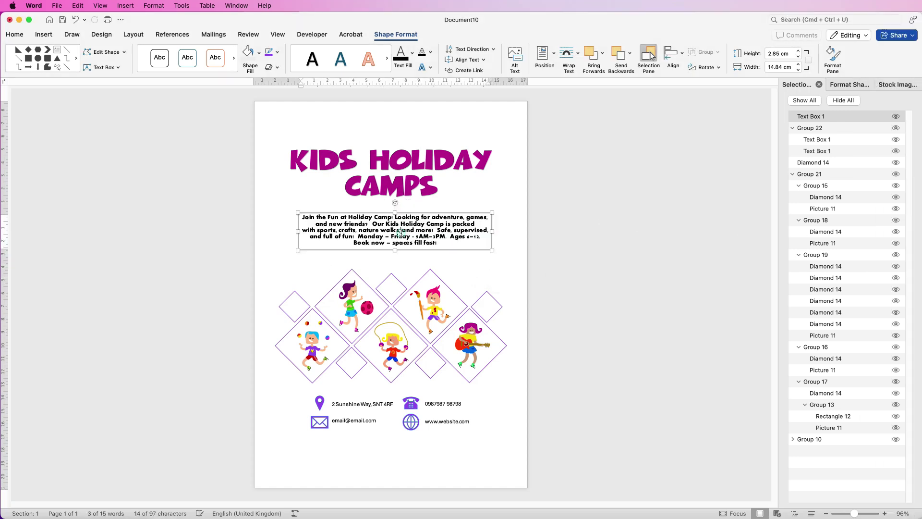
pyautogui.click(15, 34)
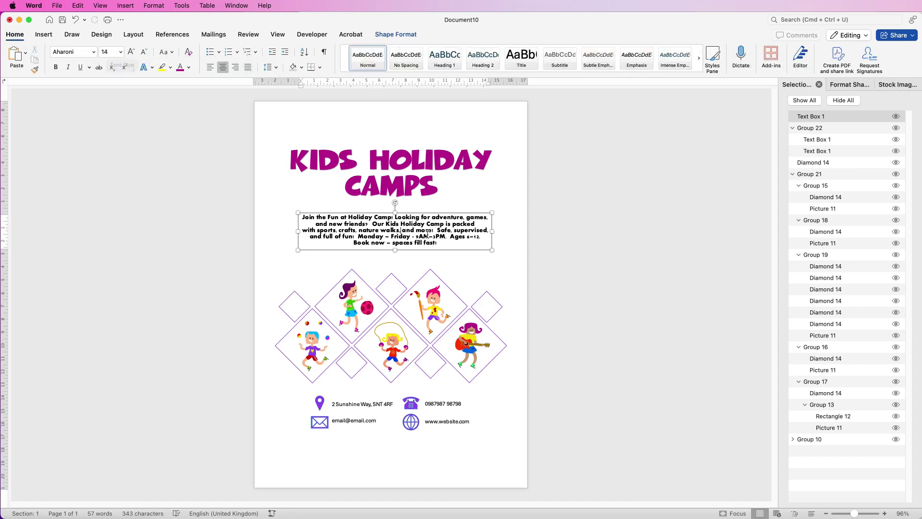
pyautogui.click(392, 35)
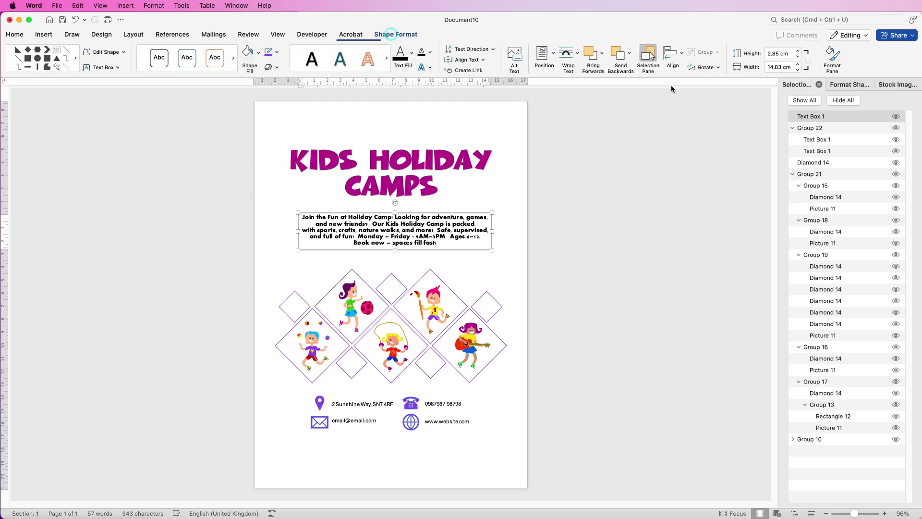
pyautogui.click(674, 53)
pyautogui.click(686, 91)
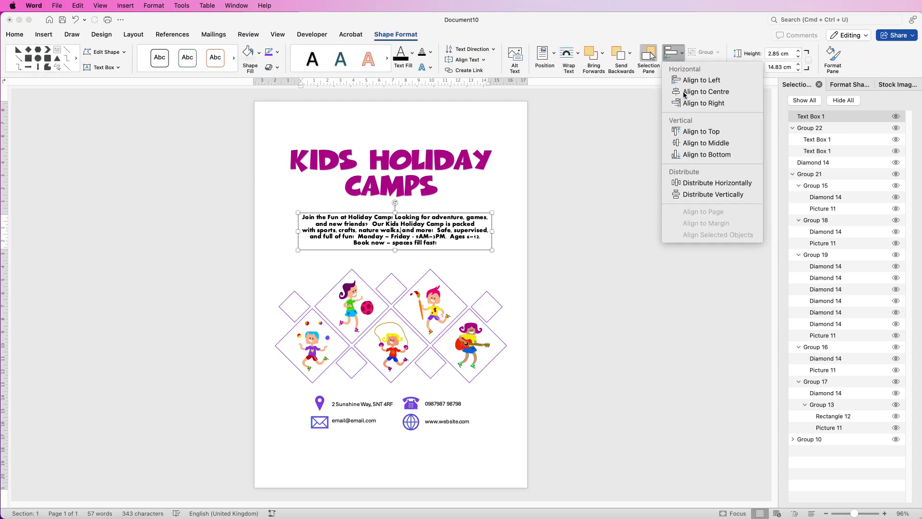
# Shift the title group and description box slightly down.
pyautogui.click(426, 164)
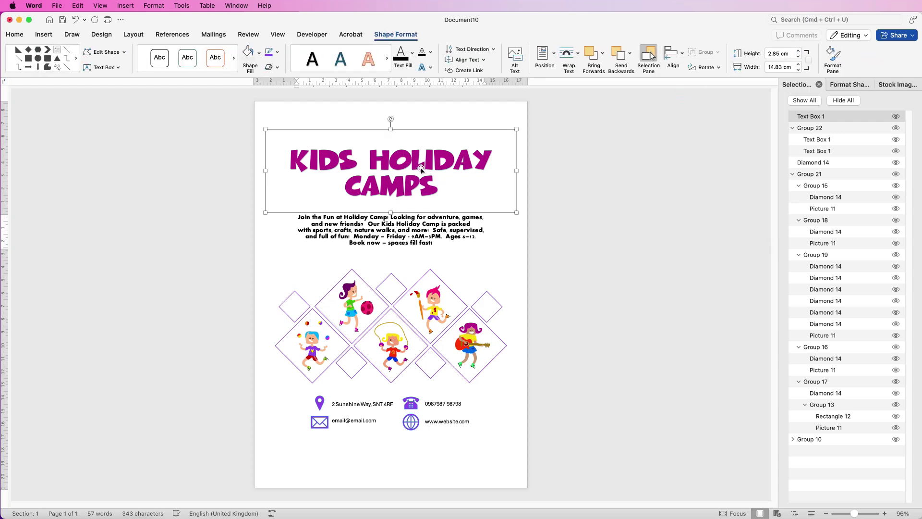
pyautogui.moveTo(425, 173); pyautogui.dragTo(426, 187)
pyautogui.click(404, 237)
pyautogui.moveTo(404, 237); pyautogui.dragTo(405, 241)
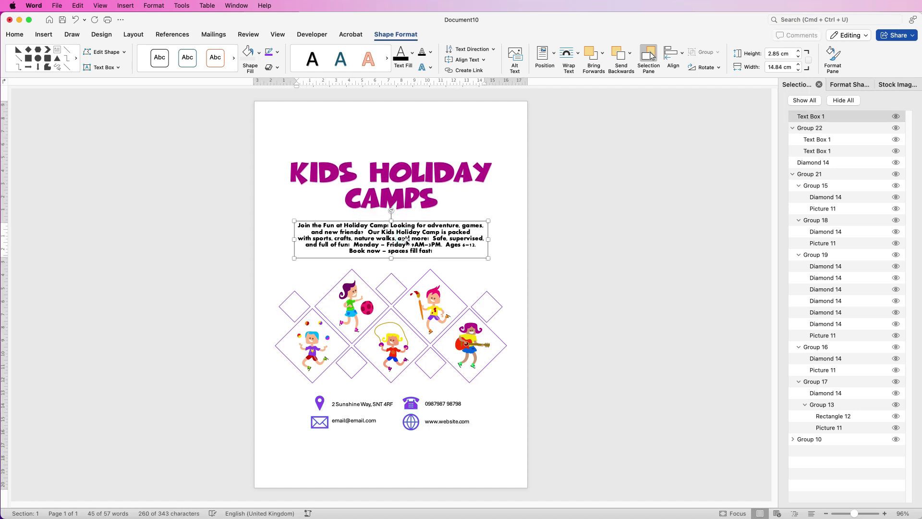
pyautogui.click(461, 139)
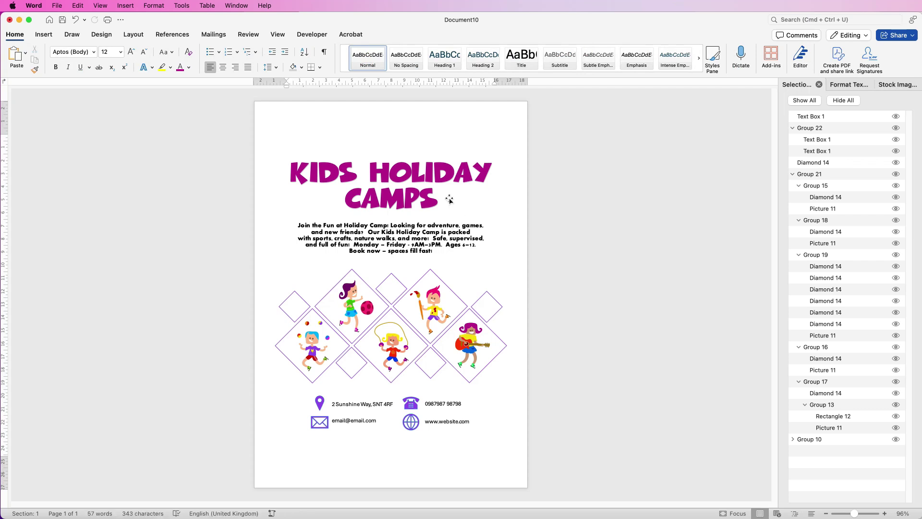
# Draw a large right triangle shape on the flyer page.
pyautogui.click(43, 35)
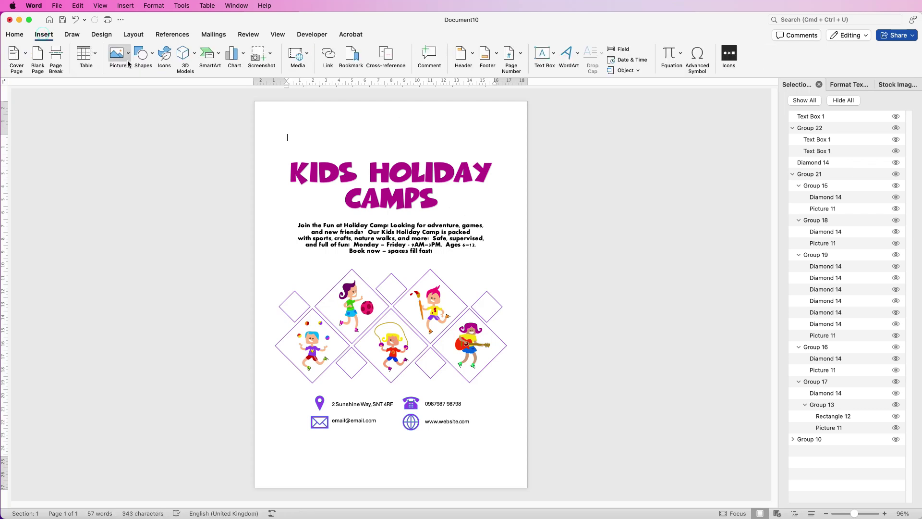
pyautogui.click(145, 54)
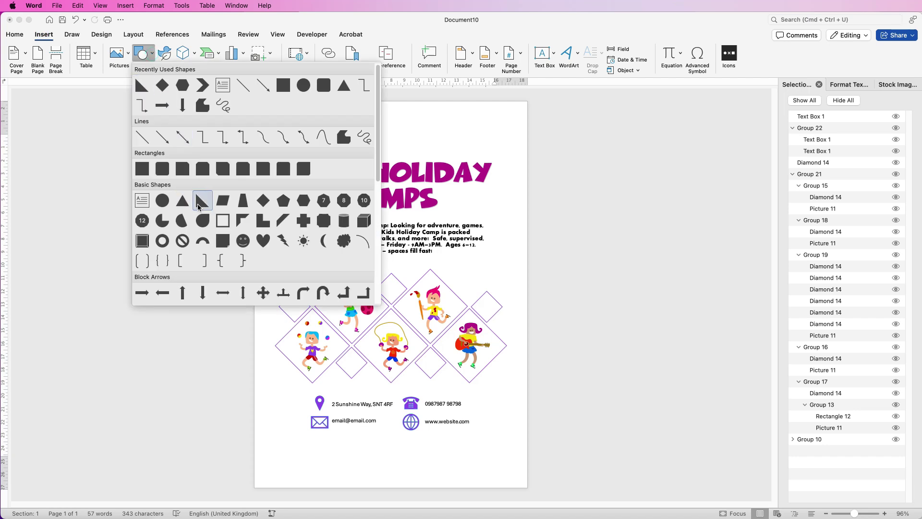
pyautogui.click(201, 202)
pyautogui.moveTo(318, 116); pyautogui.dragTo(552, 305)
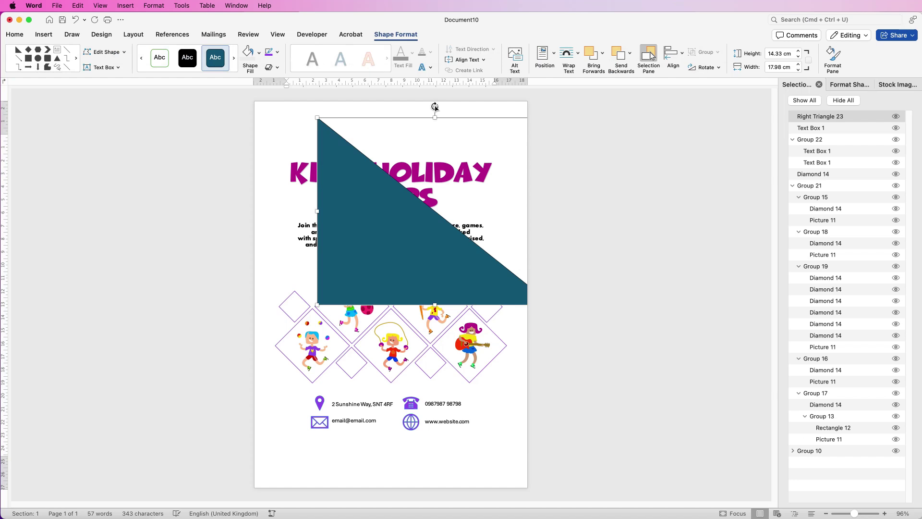
# Rotate the triangle to about 131° and fit it over the top-right corner.
pyautogui.moveTo(435, 106); pyautogui.dragTo(459, 315)
pyautogui.moveTo(486, 202); pyautogui.dragTo(492, 150)
pyautogui.moveTo(468, 253); pyautogui.dragTo(497, 260)
pyautogui.moveTo(495, 146); pyautogui.dragTo(469, 134)
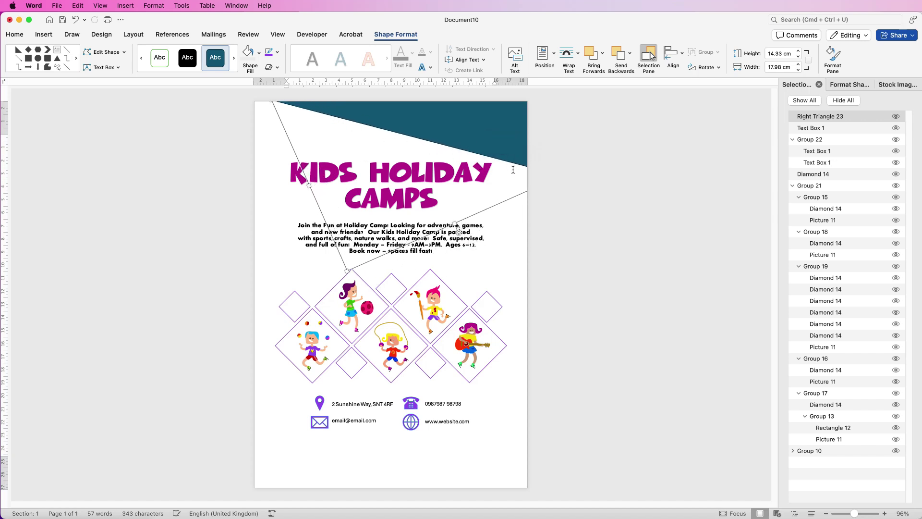
# Fill the corner triangle with violet.
pyautogui.click(278, 53)
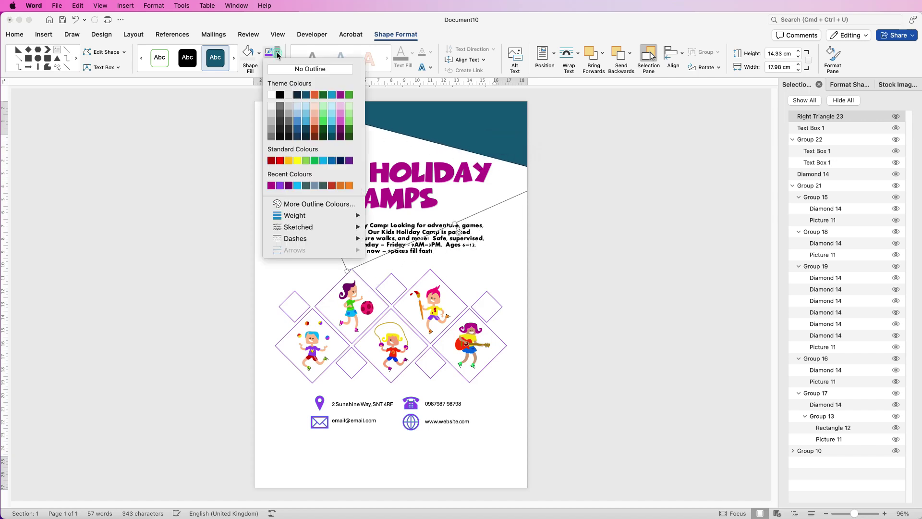
pyautogui.click(274, 71)
pyautogui.click(259, 53)
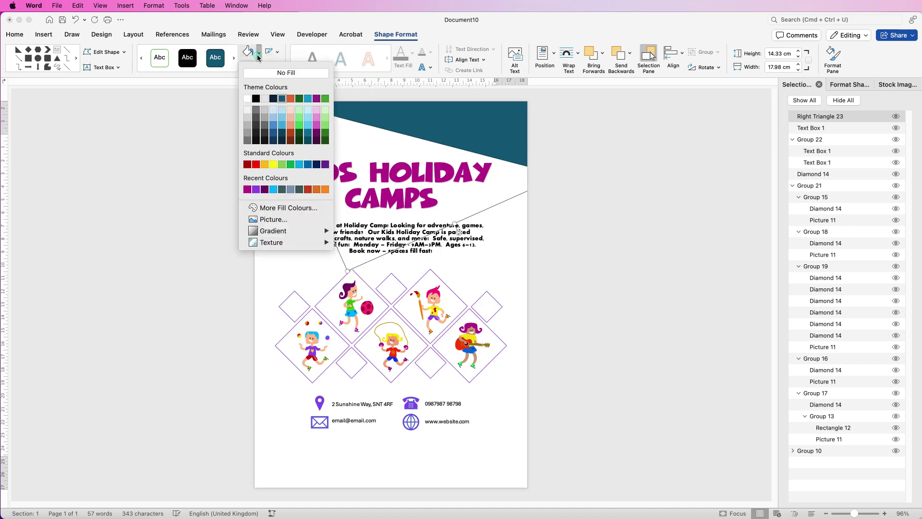
pyautogui.click(255, 190)
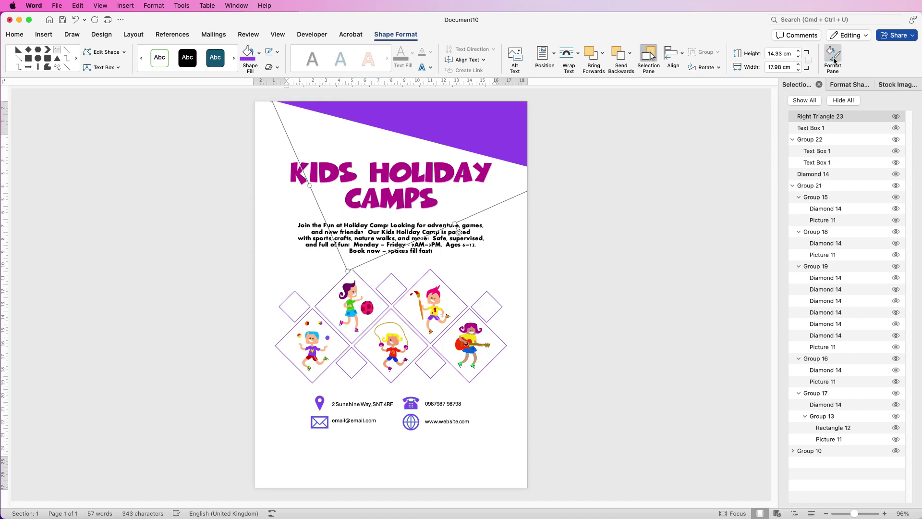
# Set the purple triangle to 41% transparency and place a copy near the page bottom.
pyautogui.click(834, 86)
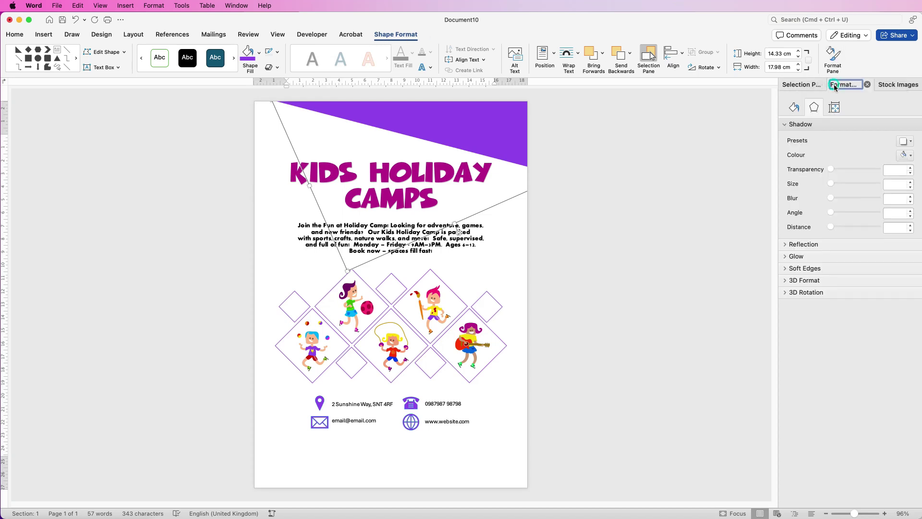
pyautogui.click(793, 107)
pyautogui.click(786, 125)
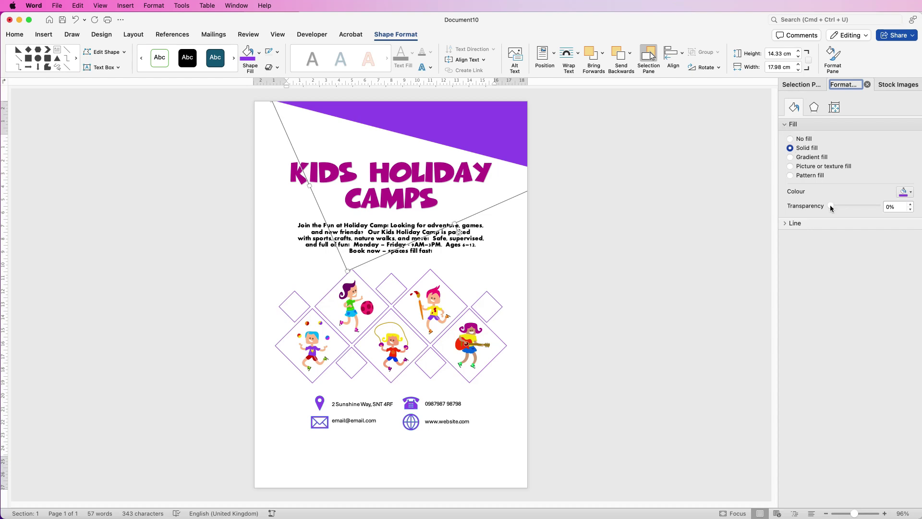
pyautogui.moveTo(831, 207); pyautogui.dragTo(850, 210)
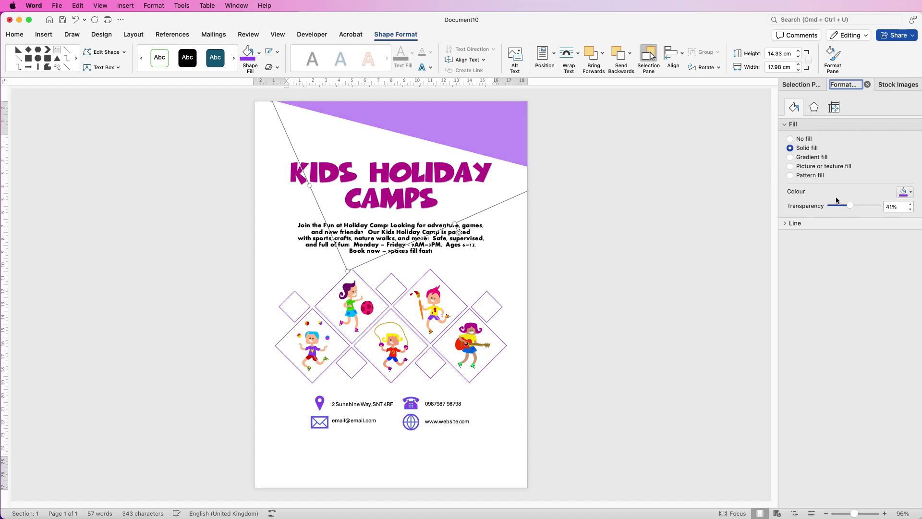
pyautogui.moveTo(466, 122); pyautogui.dragTo(479, 416)
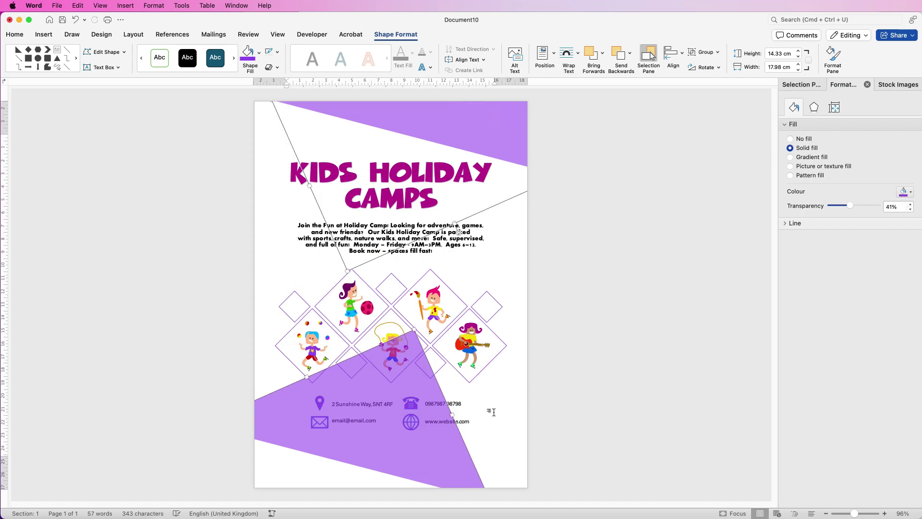
# Rotate and move the triangle copy into the bottom-left corner.
pyautogui.moveTo(369, 414); pyautogui.dragTo(427, 295)
pyautogui.moveTo(438, 448); pyautogui.dragTo(336, 348)
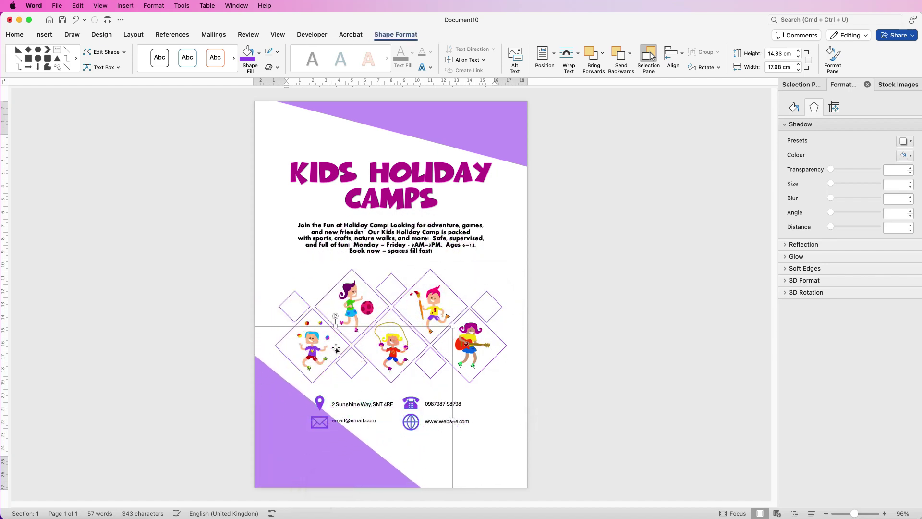
pyautogui.moveTo(337, 315); pyautogui.dragTo(422, 303)
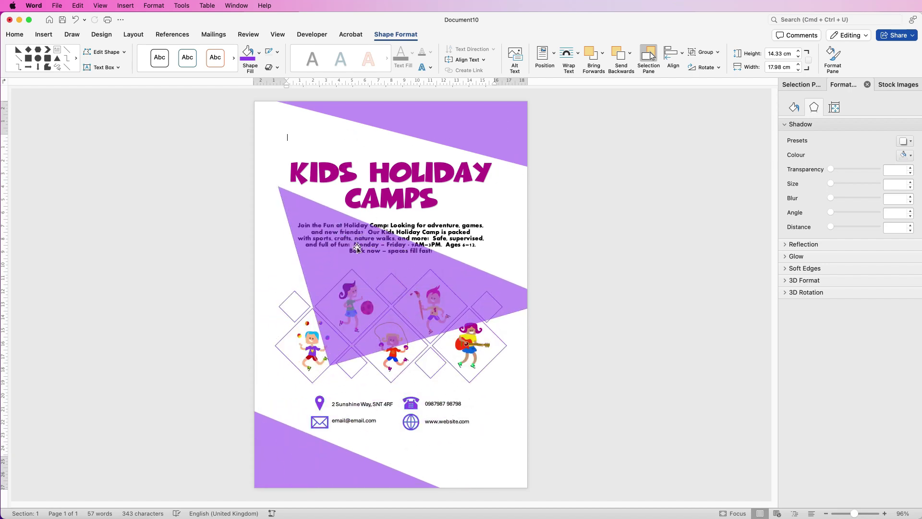
# Rotate another purple triangle to about 131° and move it over the top-left corner.
pyautogui.click(373, 174)
pyautogui.moveTo(388, 144); pyautogui.dragTo(339, 253)
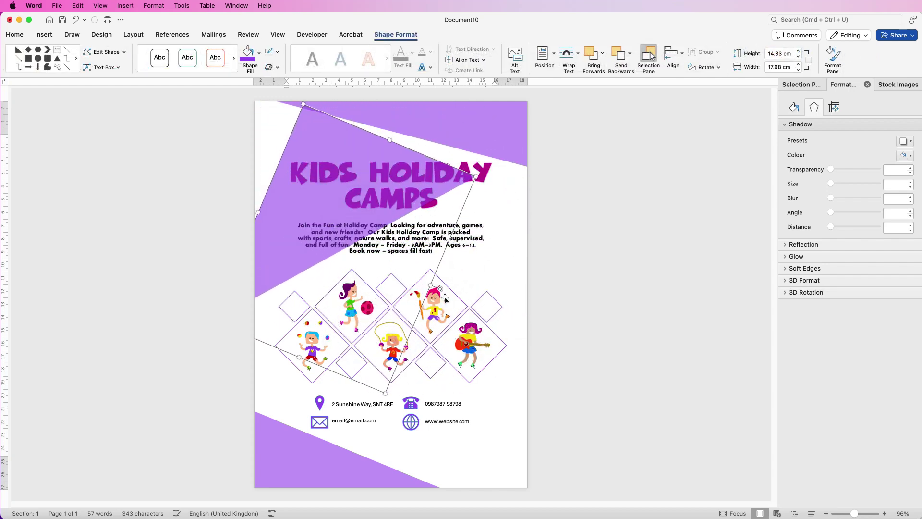
pyautogui.moveTo(442, 289); pyautogui.dragTo(324, 102)
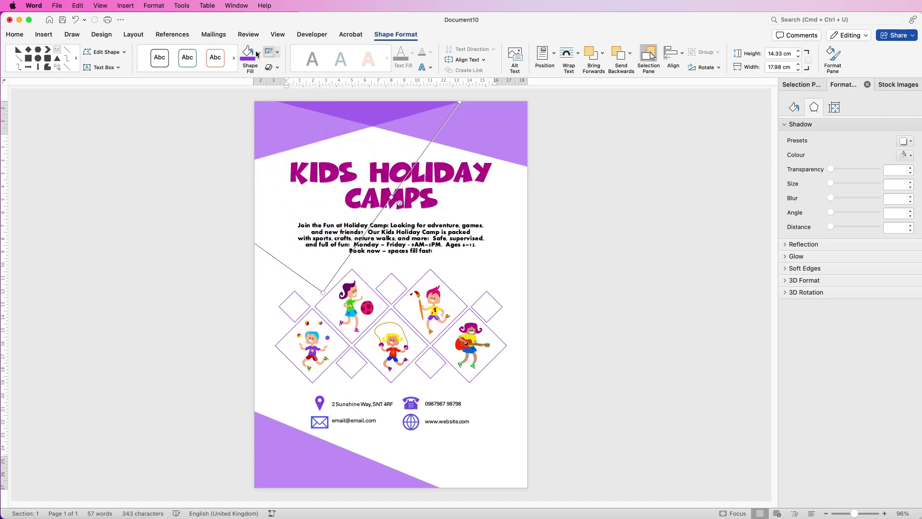
# Fill the top-left triangle light blue and drop a copy of it mid-page.
pyautogui.click(258, 53)
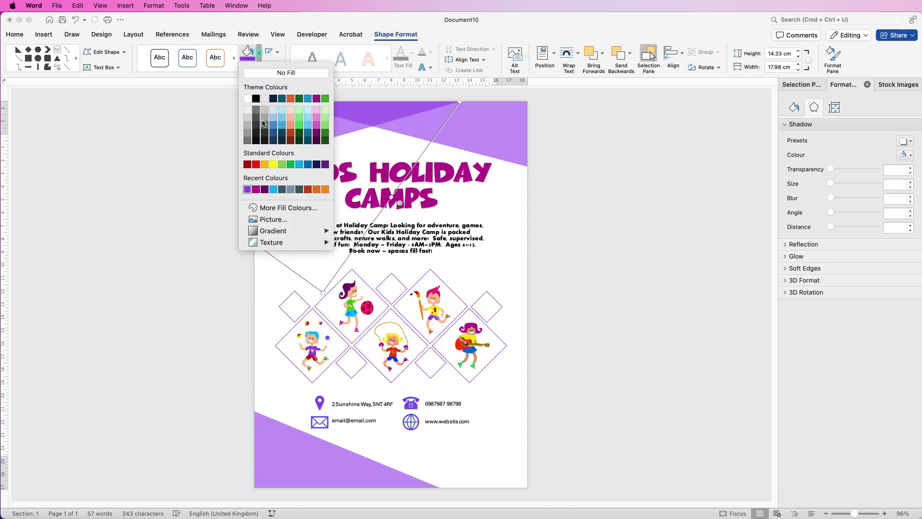
pyautogui.click(272, 191)
pyautogui.moveTo(296, 126); pyautogui.dragTo(383, 325)
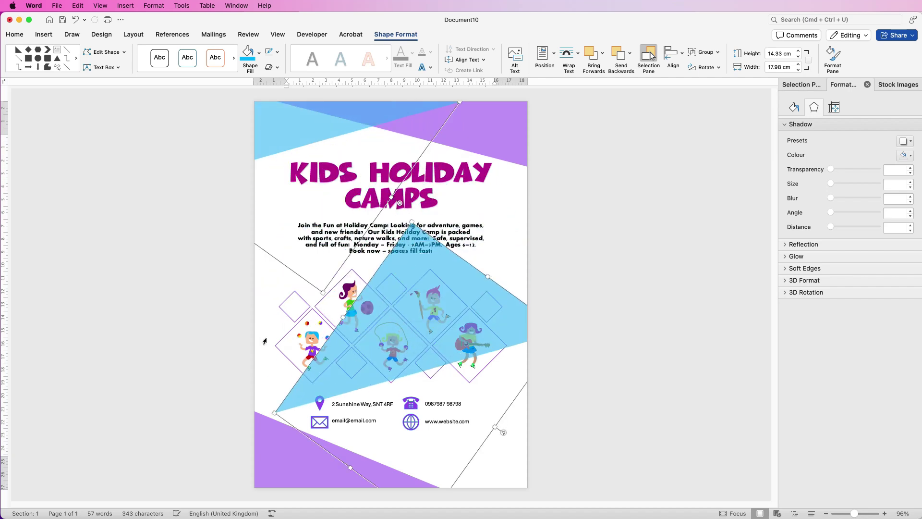
pyautogui.click(460, 334)
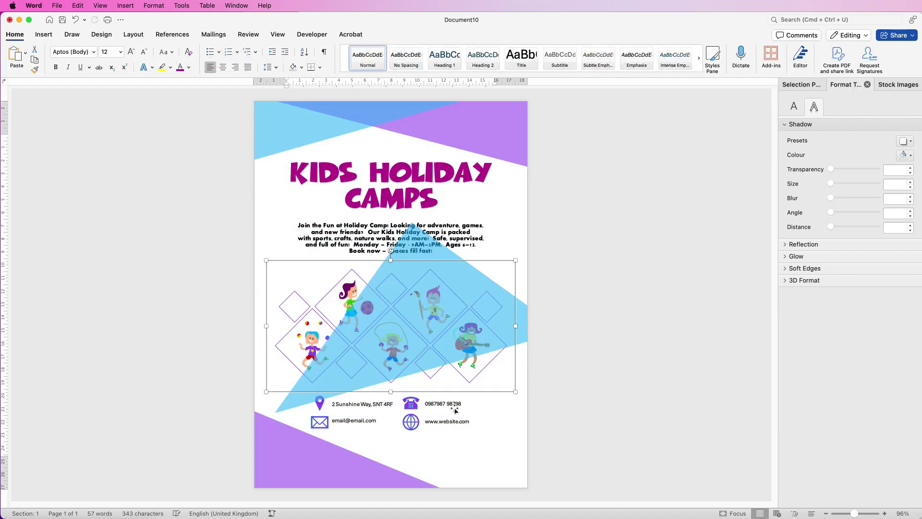
# Undo the accidental kids artwork rotation, then rotate the blue copy into the bottom-right corner.
pyautogui.moveTo(391, 250); pyautogui.dragTo(402, 368)
pyautogui.press('super+z')
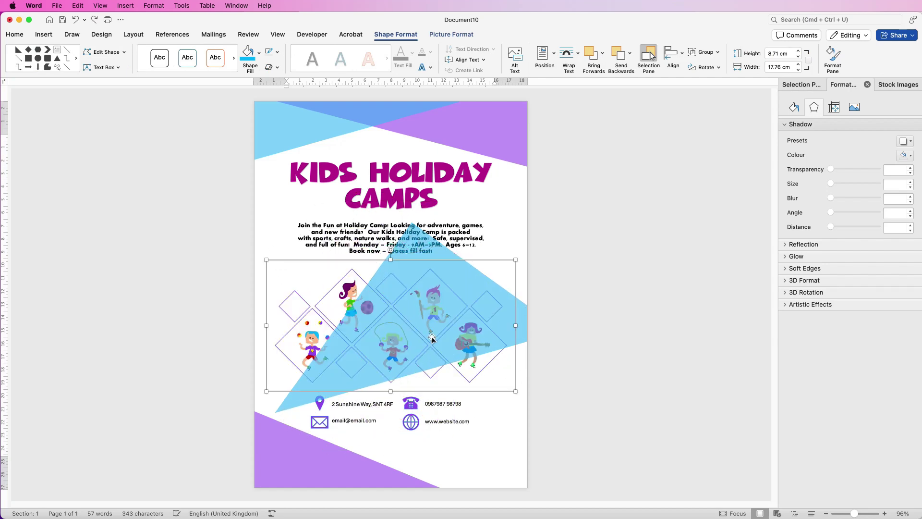
pyautogui.click(287, 405)
pyautogui.moveTo(504, 434); pyautogui.dragTo(331, 322)
pyautogui.moveTo(439, 419); pyautogui.dragTo(471, 483)
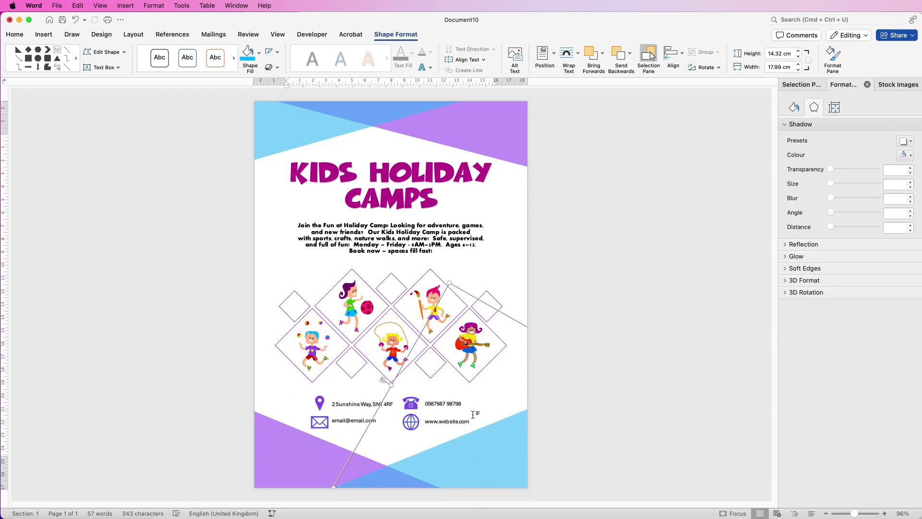
pyautogui.click(275, 219)
pyautogui.click(601, 273)
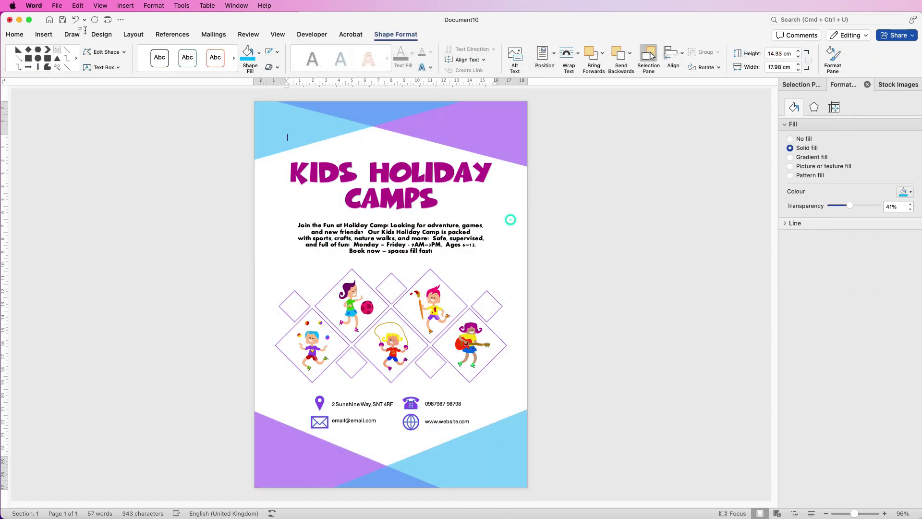
# Paste the KidzC logo and move it to the bottom-right corner.
pyautogui.click(43, 34)
pyautogui.click(118, 54)
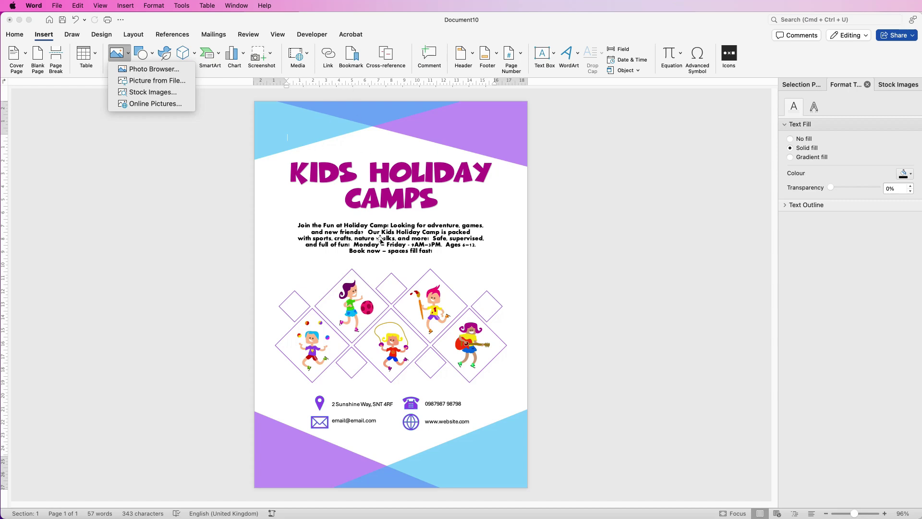
pyautogui.click(475, 461)
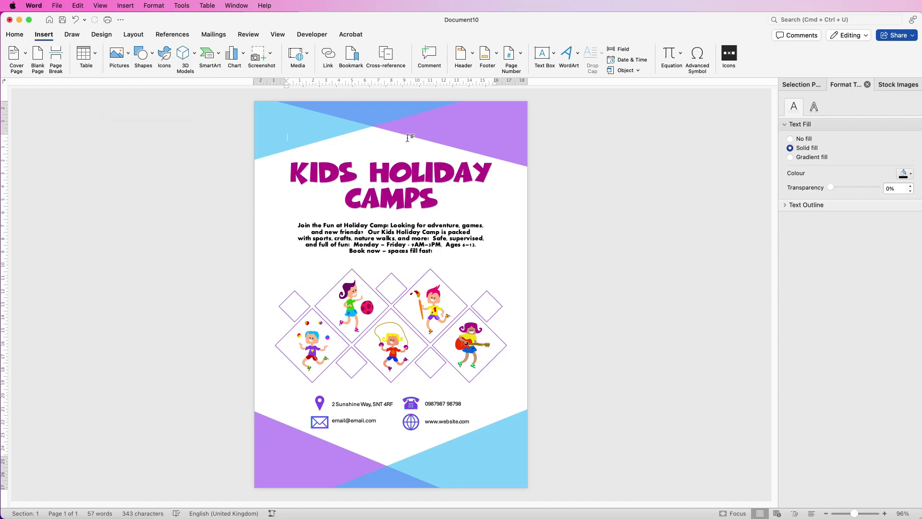
pyautogui.press('super+v')
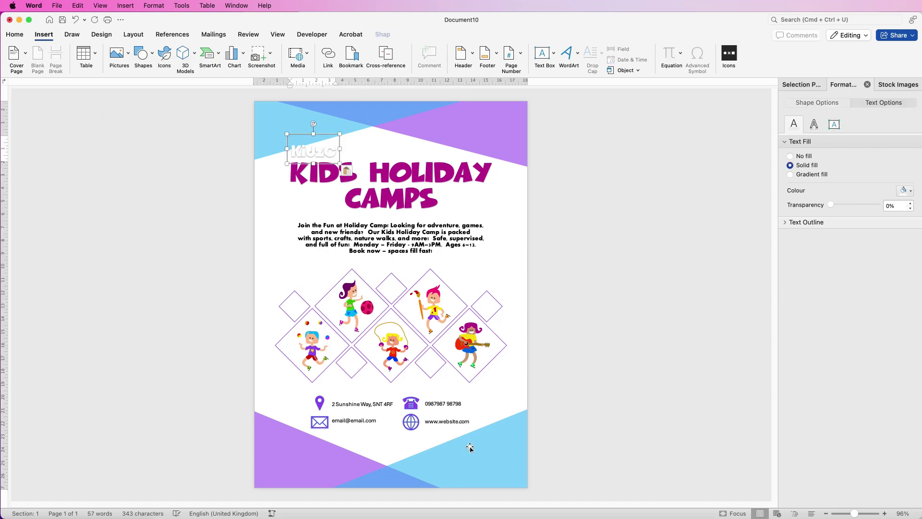
pyautogui.moveTo(305, 152); pyautogui.dragTo(477, 458)
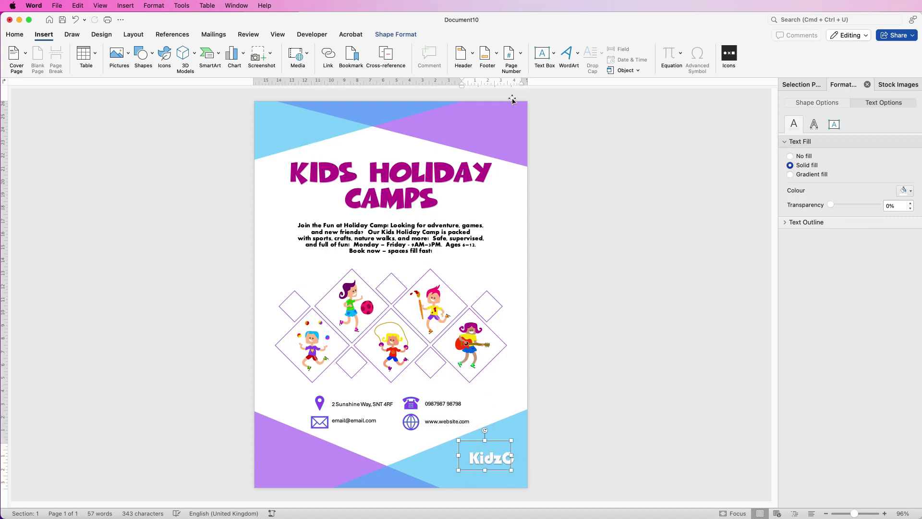
# Set the logo's text wrapping to In Front of Text.
pyautogui.click(402, 33)
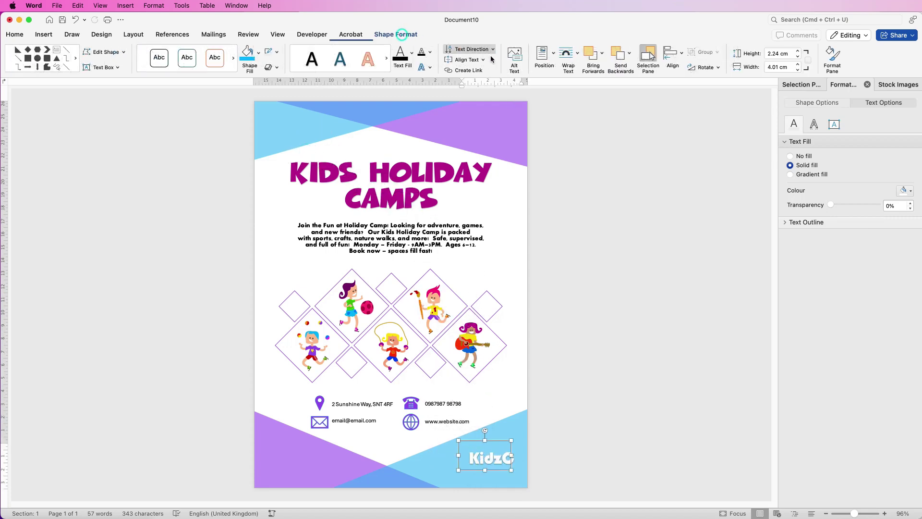
pyautogui.click(578, 57)
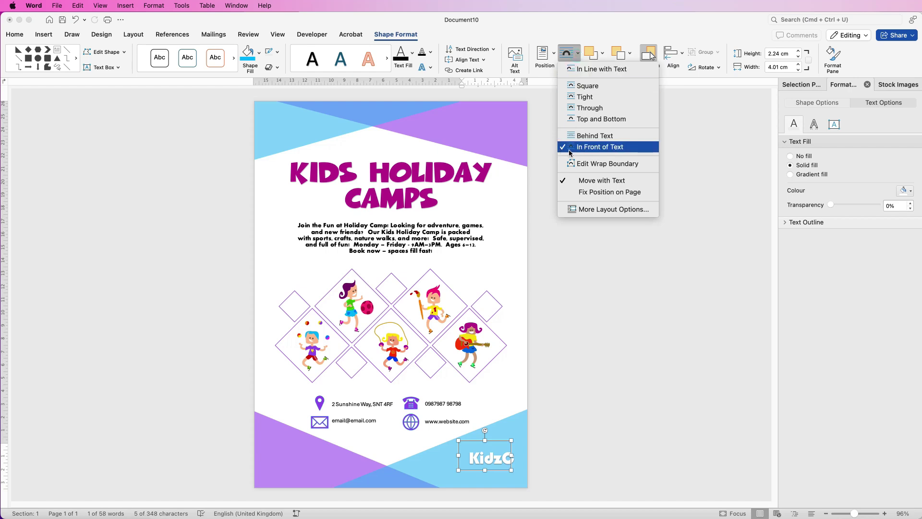
pyautogui.click(541, 139)
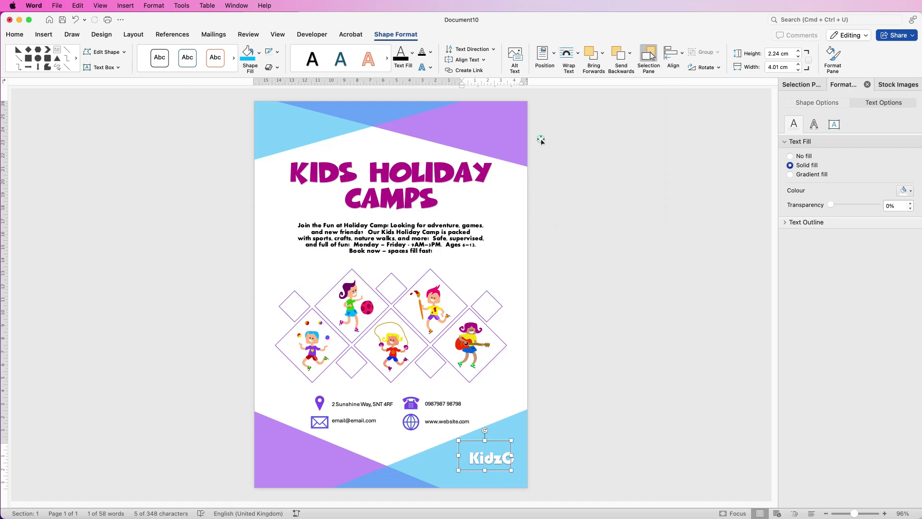